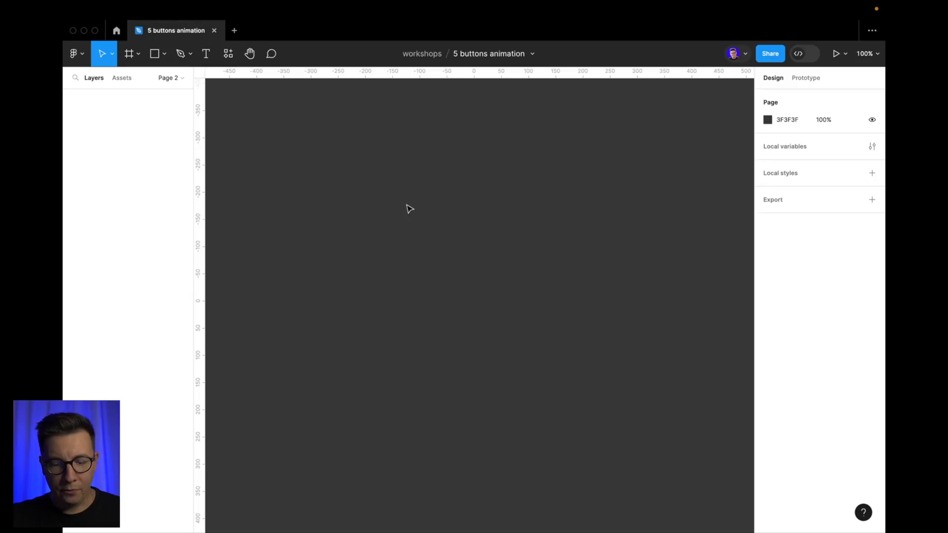
- Add a text layer reading "button" on the empty canvas and wrap it in an auto layout frame
{"action": "key", "text": "t"}
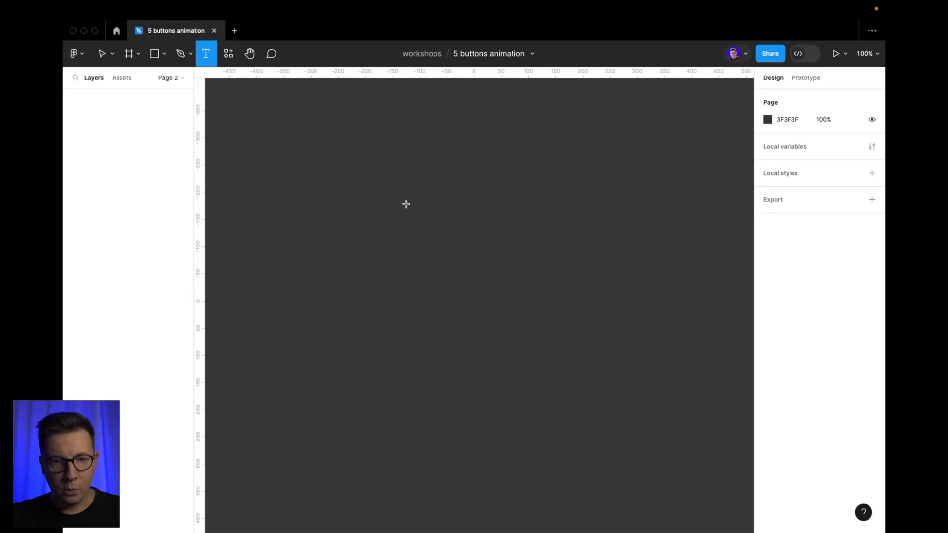
{"action": "left_click", "coordinate": [447, 184]}
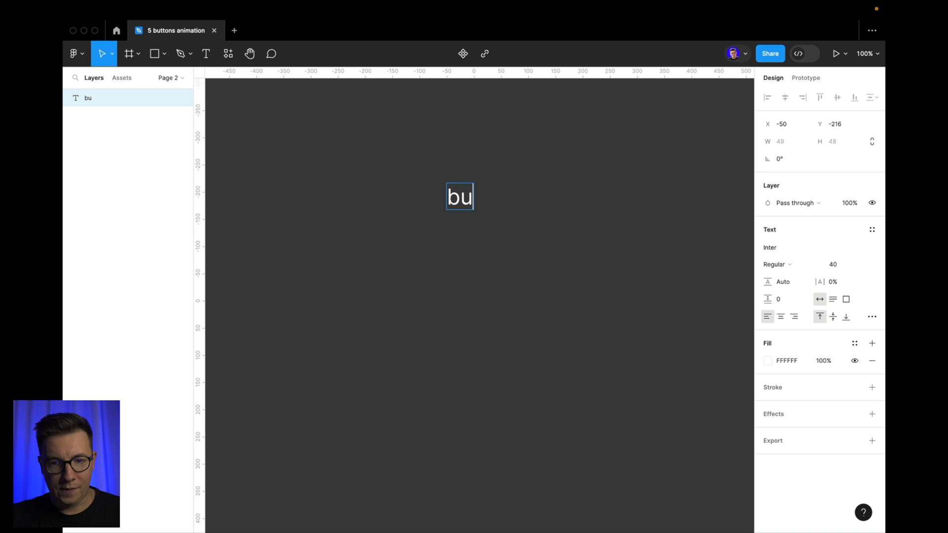
{"action": "left_click", "coordinate": [493, 200]}
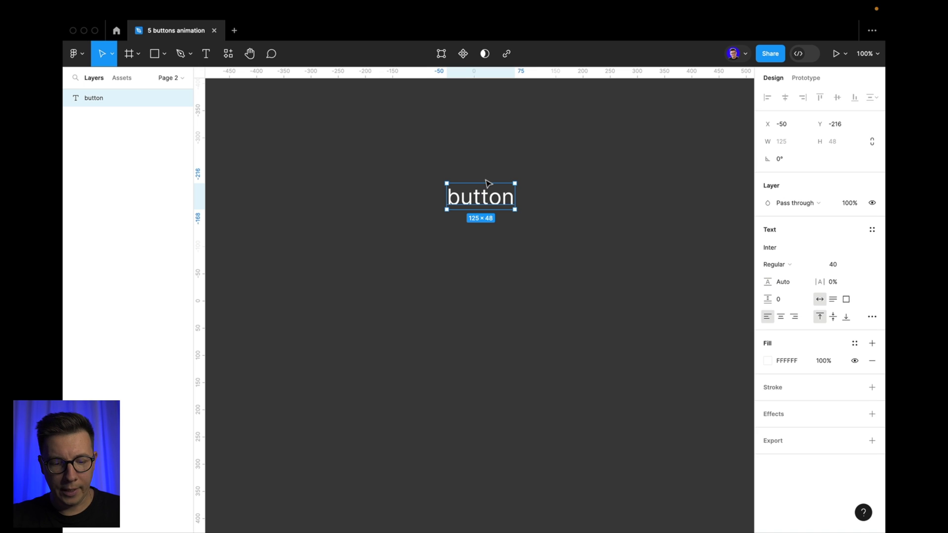
{"action": "key", "text": "shift+a"}
{"action": "left_click", "coordinate": [508, 144]}
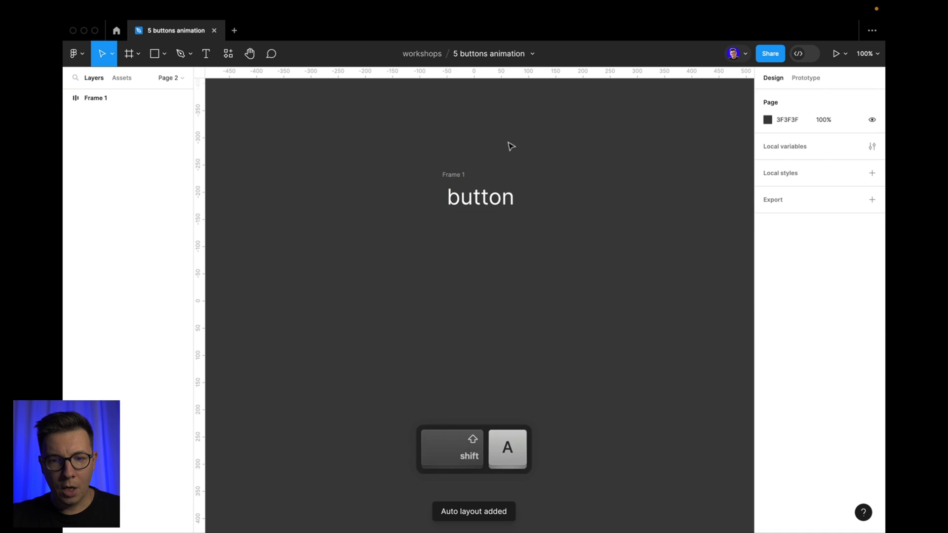
- Set the auto layout frame's horizontal padding to 40 and its vertical padding to 16
{"action": "left_click", "coordinate": [449, 177]}
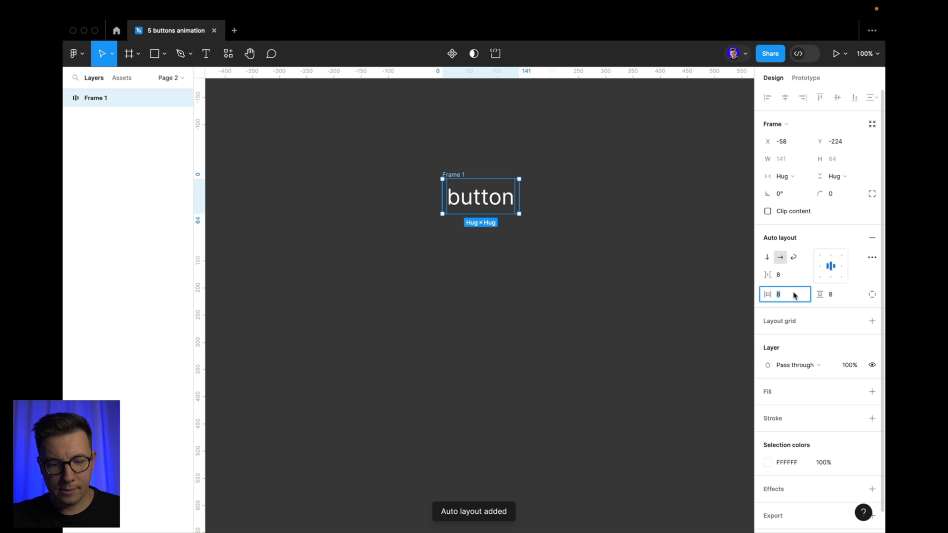
{"action": "type", "text": "40"}
{"action": "key", "text": "Return"}
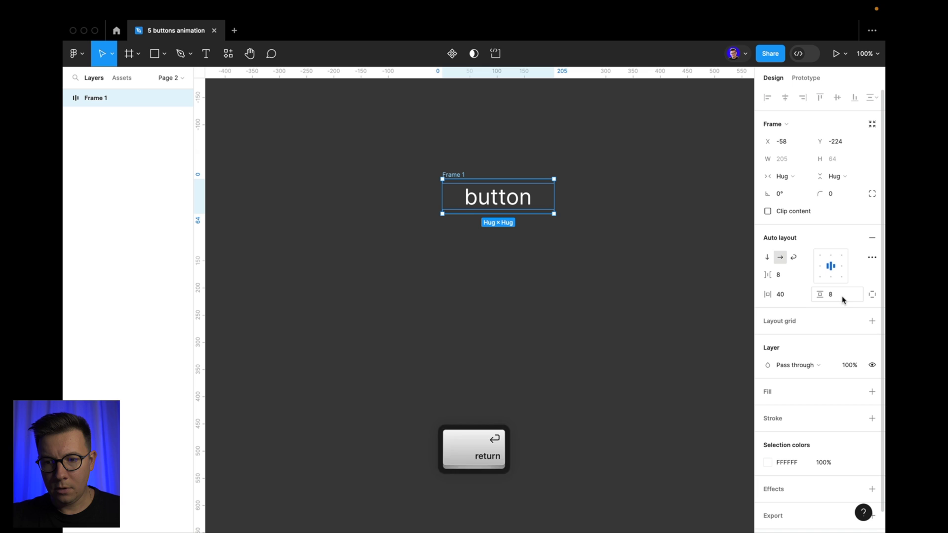
{"action": "left_click", "coordinate": [842, 299]}
{"action": "type", "text": "16"}
{"action": "key", "text": "Return"}
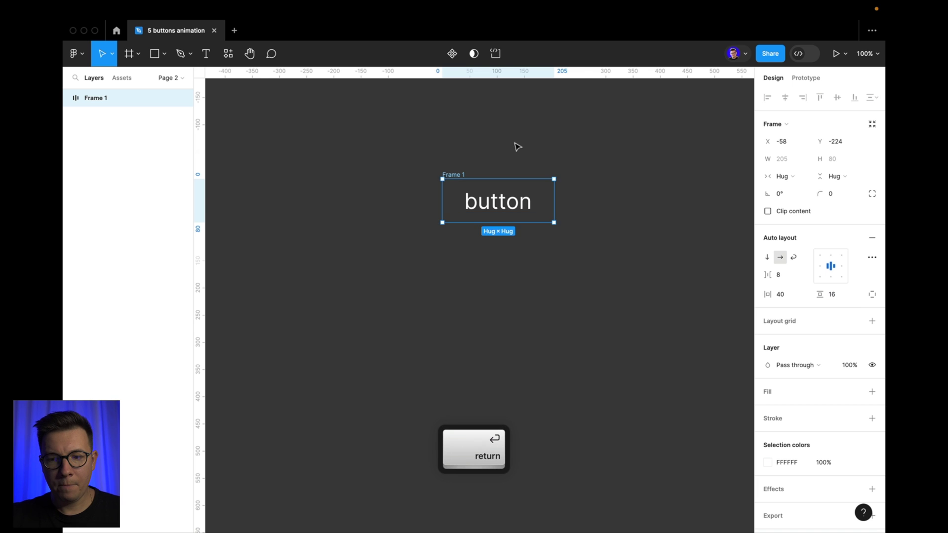
{"action": "left_click", "coordinate": [567, 157]}
- Give the button frame a white FFFFFF fill and a black inside stroke with a weight of 4
{"action": "left_click_drag", "start_coordinate": [453, 175], "coordinate": [434, 176]}
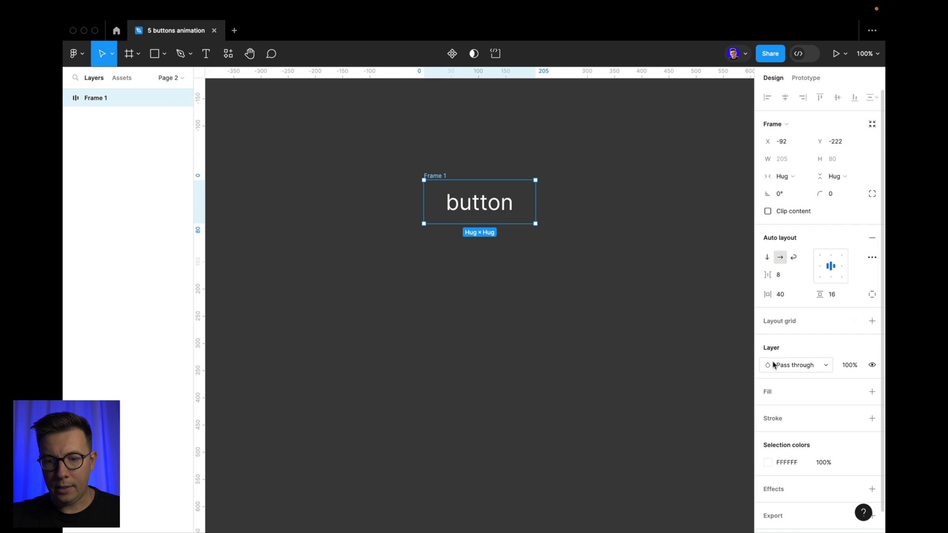
{"action": "left_click", "coordinate": [873, 392]}
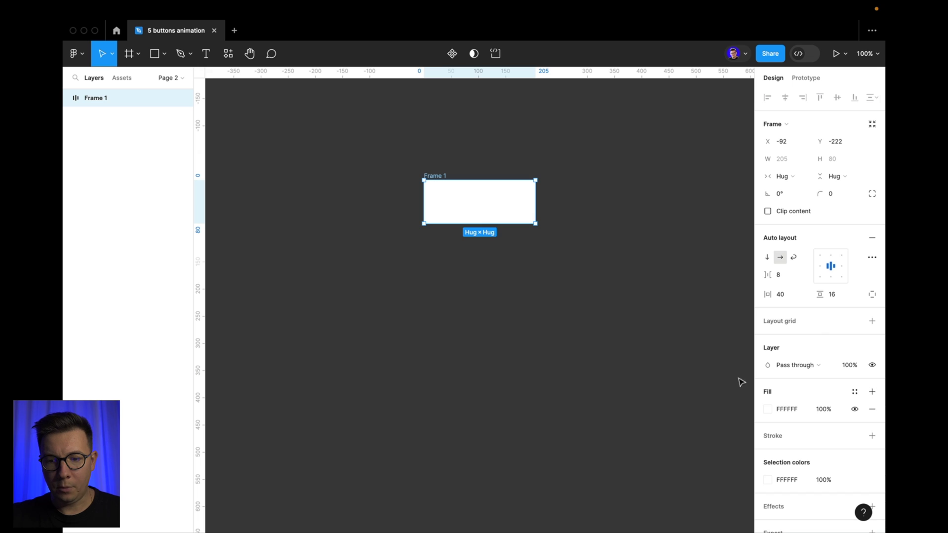
{"action": "left_click", "coordinate": [872, 436]}
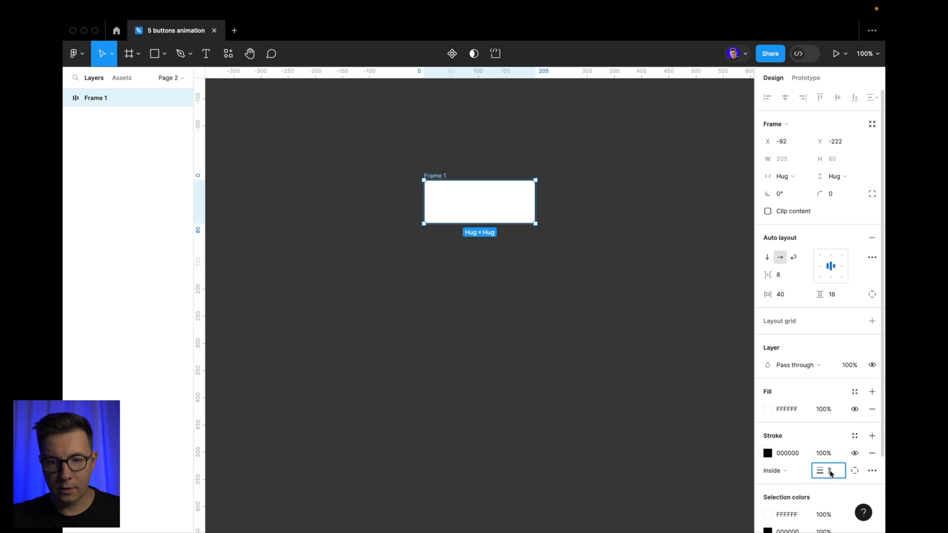
{"action": "key", "text": "Up"}
{"action": "key", "text": "Up"}
{"action": "key", "text": "Down"}
{"action": "key", "text": "Up"}
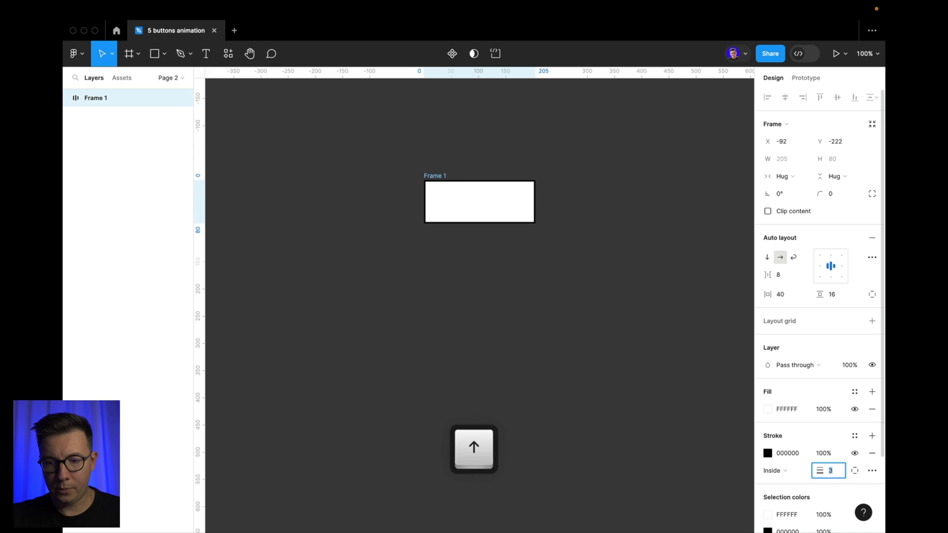
{"action": "key", "text": "Up"}
{"action": "left_click", "coordinate": [483, 176]}
- Change the fill of the "button" text inside the frame to black (000000)
{"action": "left_click", "coordinate": [478, 201], "text": "super"}
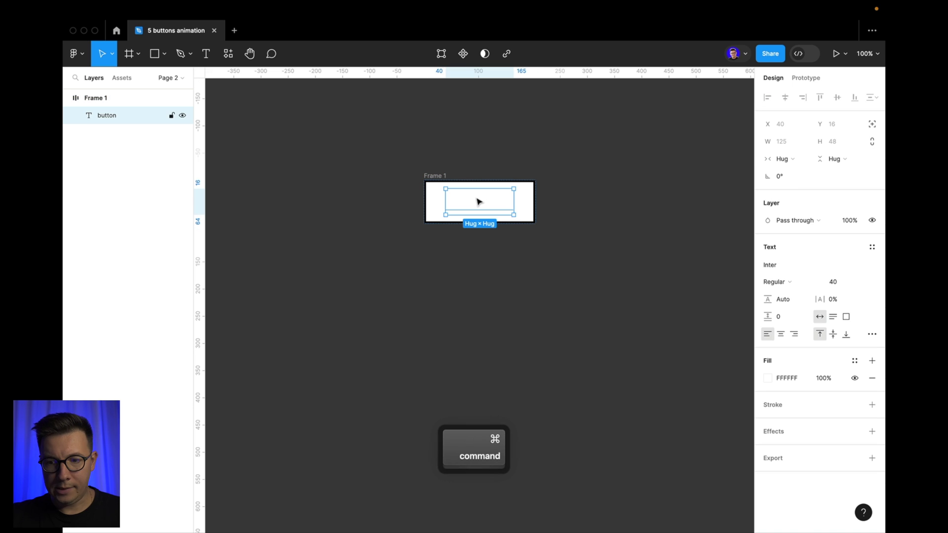
{"action": "left_click", "coordinate": [769, 380]}
{"action": "type", "text": "000"}
{"action": "key", "text": "Return"}
{"action": "left_click", "coordinate": [504, 275]}
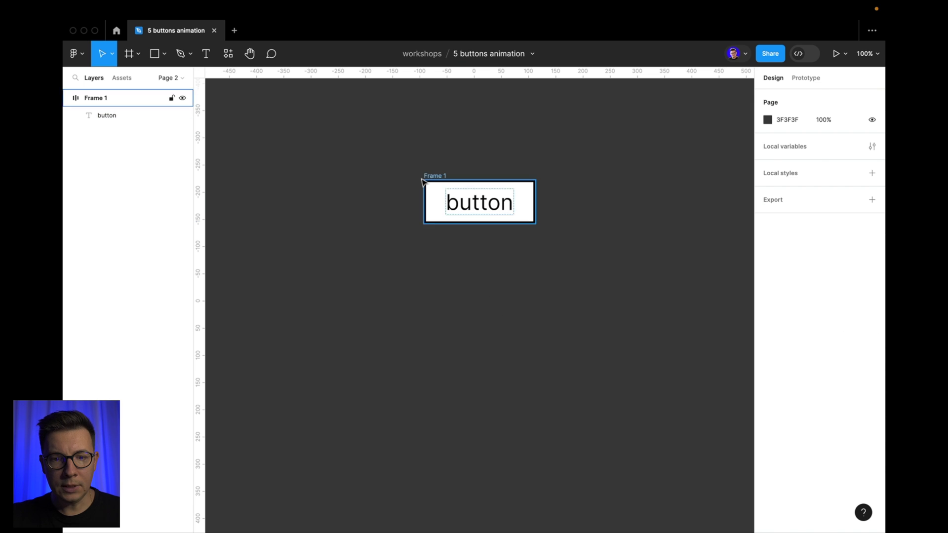
- Set the button frame's corner radius to 100
{"action": "left_click", "coordinate": [424, 180]}
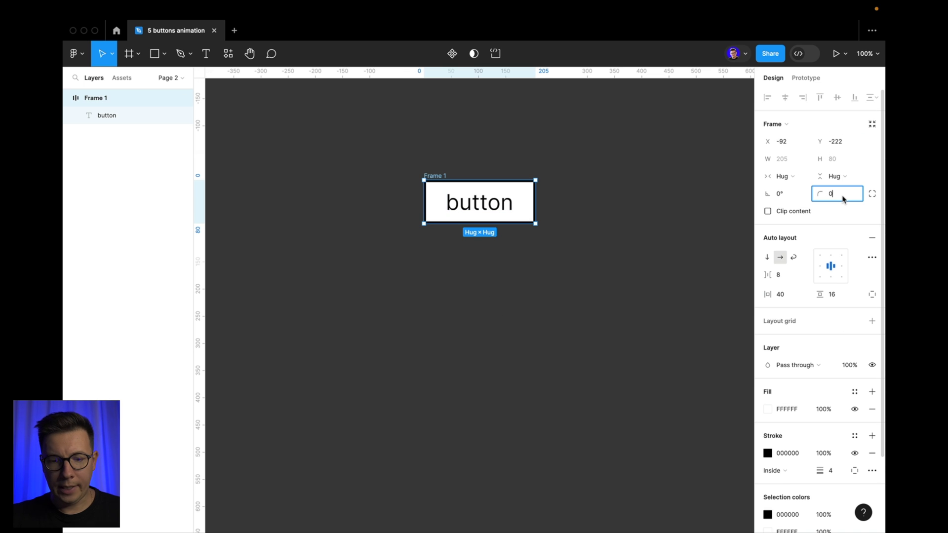
{"action": "type", "text": "100"}
{"action": "key", "text": "Return"}
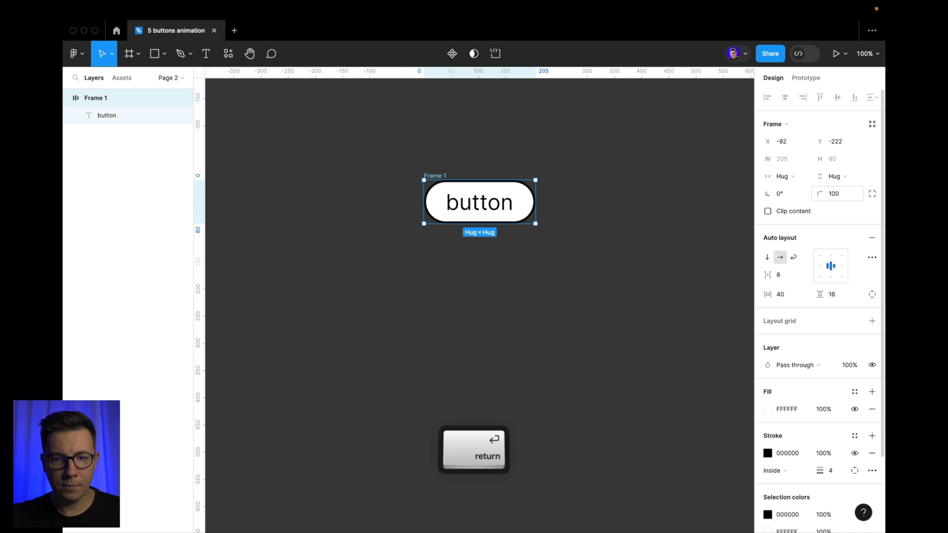
{"action": "left_click", "coordinate": [527, 125]}
- Rename the button frame to "bt1/default"
{"action": "left_click", "coordinate": [434, 176]}
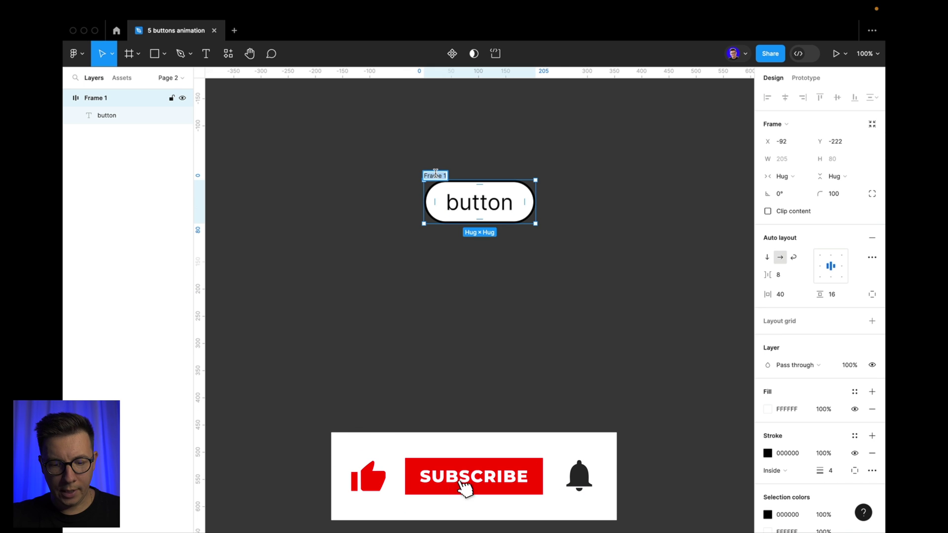
{"action": "type", "text": "bt"}
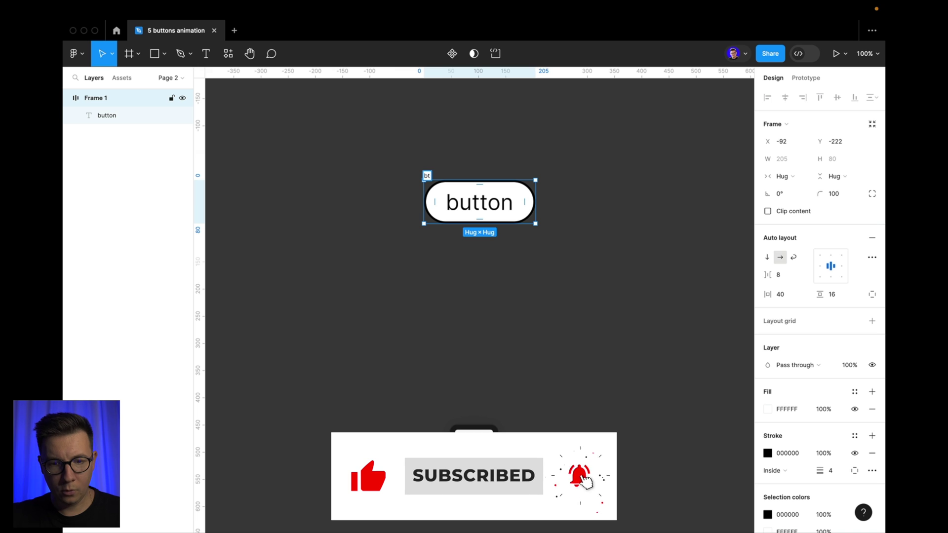
{"action": "type", "text": "1/"}
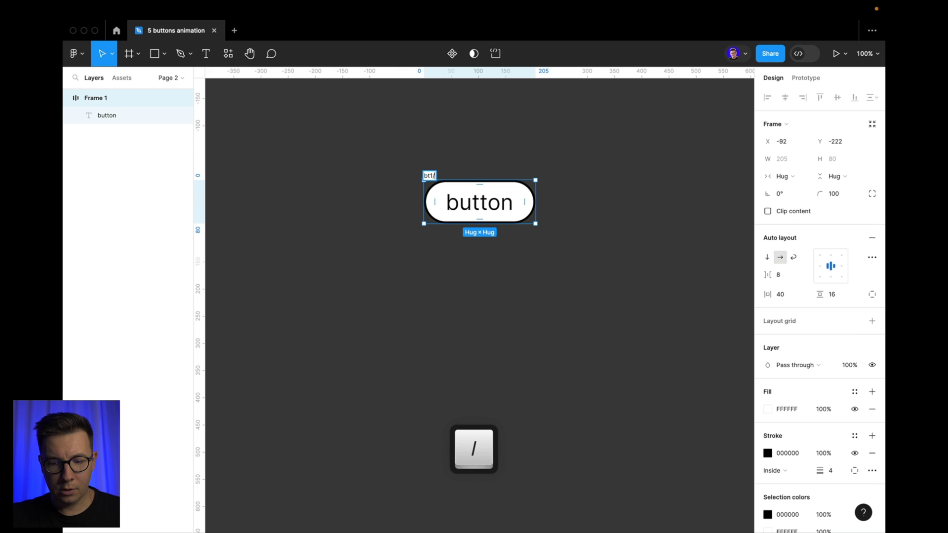
{"action": "type", "text": "default"}
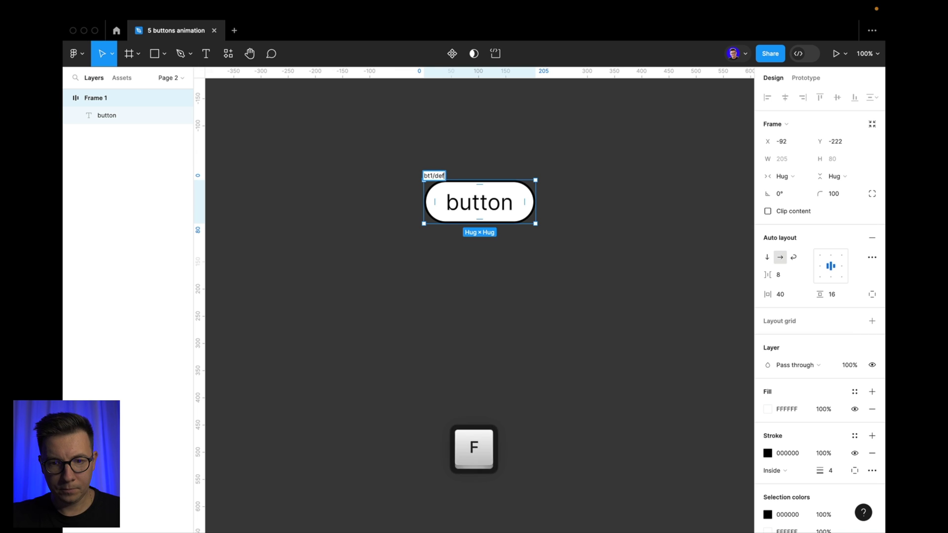
{"action": "key", "text": "Return"}
{"action": "left_click", "coordinate": [462, 177]}
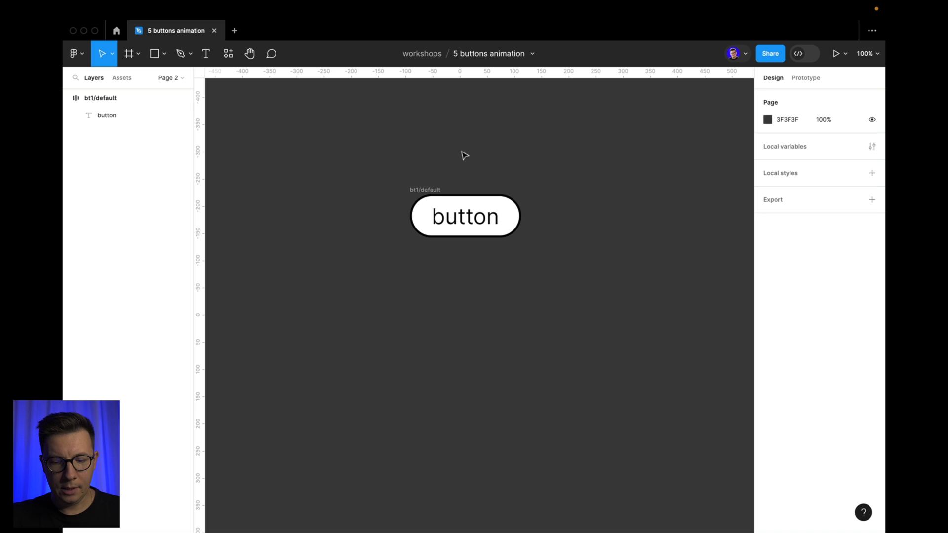
- Draw a 24 × 24 circle above the button and fill it with black (000000)
{"action": "key", "text": "o"}
{"action": "left_click_drag", "start_coordinate": [444, 142], "coordinate": [458, 157]}
{"action": "left_click", "coordinate": [536, 131]}
{"action": "left_click", "coordinate": [451, 151]}
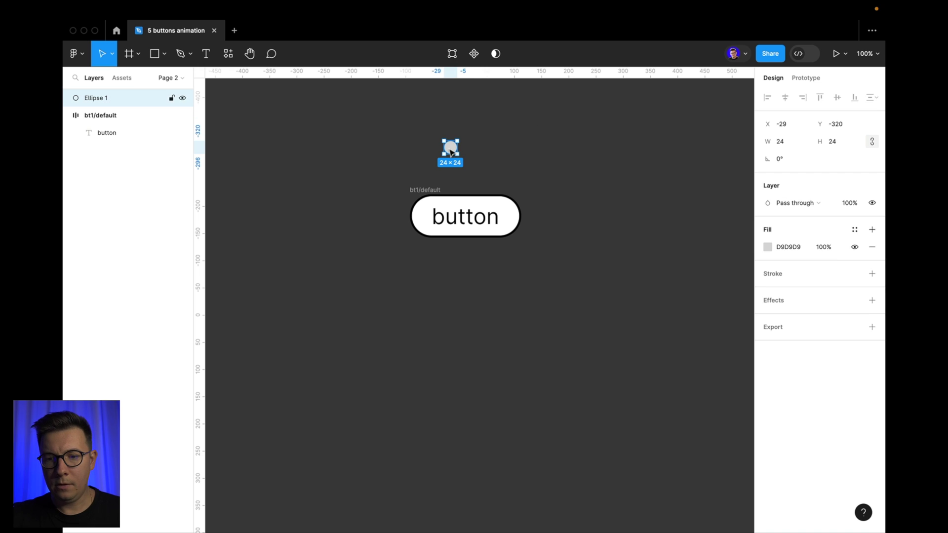
{"action": "left_click", "coordinate": [768, 247]}
{"action": "type", "text": "000000"}
{"action": "left_click", "coordinate": [493, 169]}
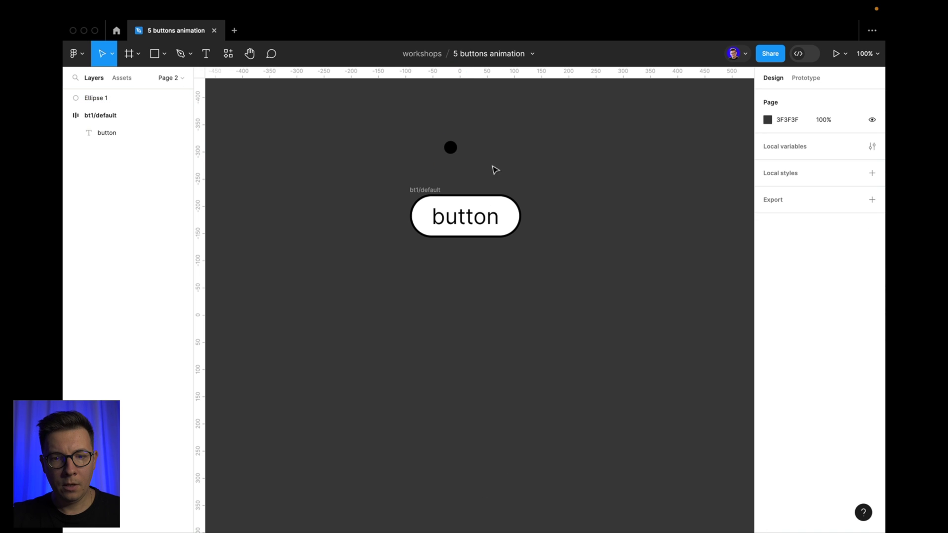
- Place the black circle inside the bt1/default frame and give it absolute positioning
{"action": "mouse_move", "coordinate": [455, 153]}
{"action": "left_mouse_down"}
{"action": "mouse_move", "coordinate": [478, 221]}
{"action": "mouse_move", "coordinate": [468, 226]}
{"action": "mouse_move", "coordinate": [479, 222]}
{"action": "left_mouse_up"}
{"action": "left_click", "coordinate": [565, 154]}
{"action": "left_click", "coordinate": [515, 221]}
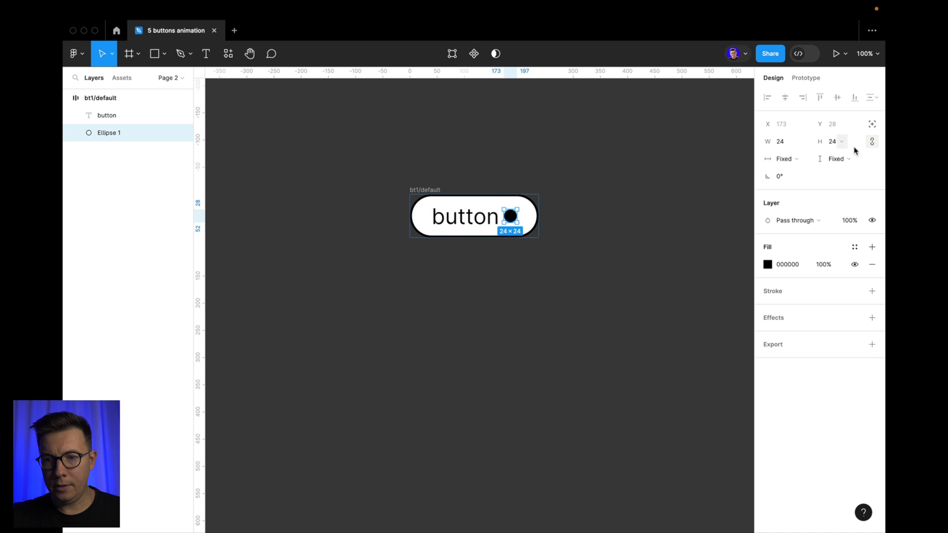
{"action": "left_click", "coordinate": [872, 125]}
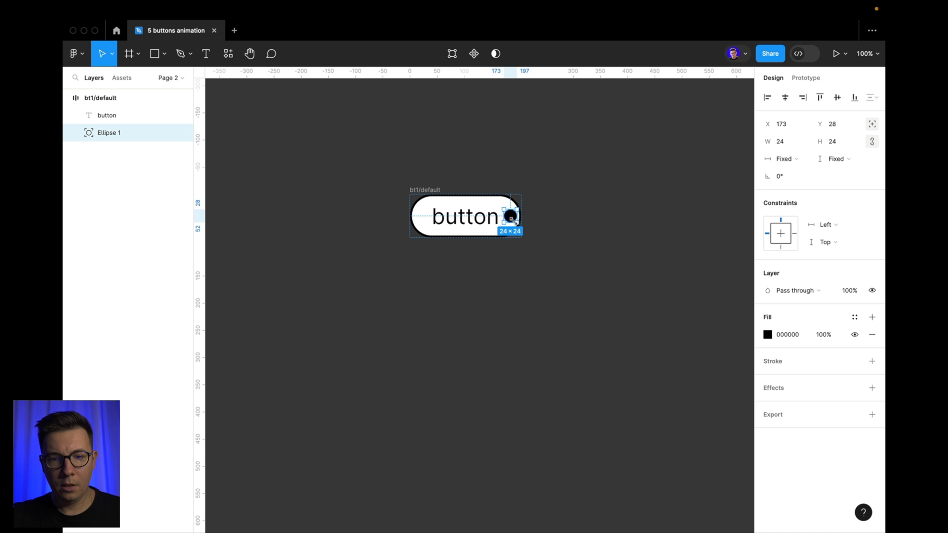
- Center the circle horizontally in the button and move it down to just below the frame, at Y 84
{"action": "left_click", "coordinate": [785, 97]}
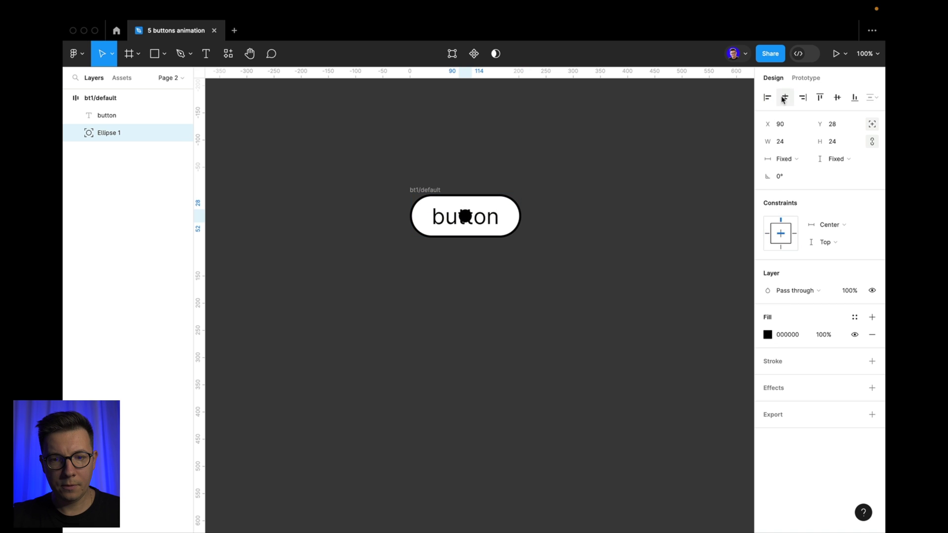
{"action": "key", "text": "shift+Down"}
{"action": "key", "text": "shift+Down"}
{"action": "key", "text": "shift+Down"}
{"action": "key", "text": "shift+Down"}
{"action": "key", "text": "shift+Down"}
{"action": "key", "text": "shift+Down"}
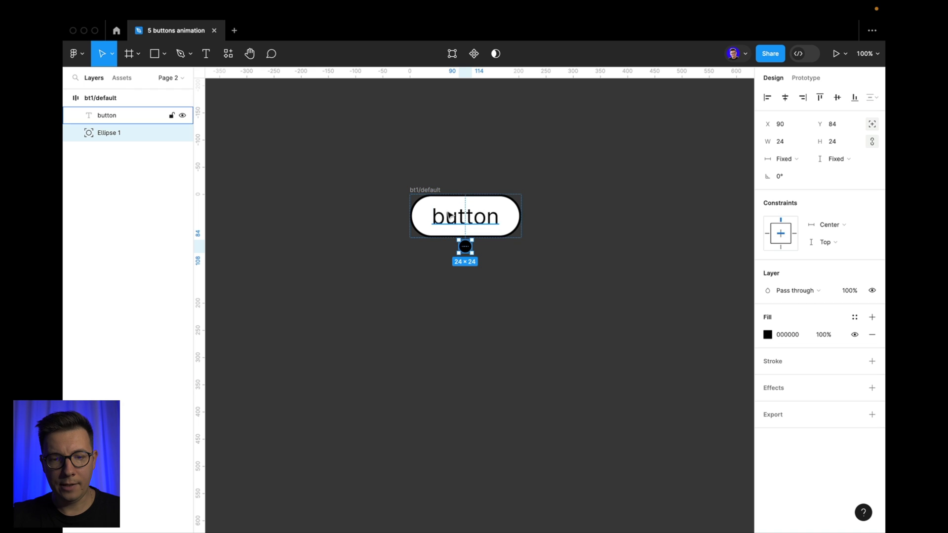
- Turn on Clip content for the bt1/default frame so the circle outside it is hidden
{"action": "left_click", "coordinate": [426, 190]}
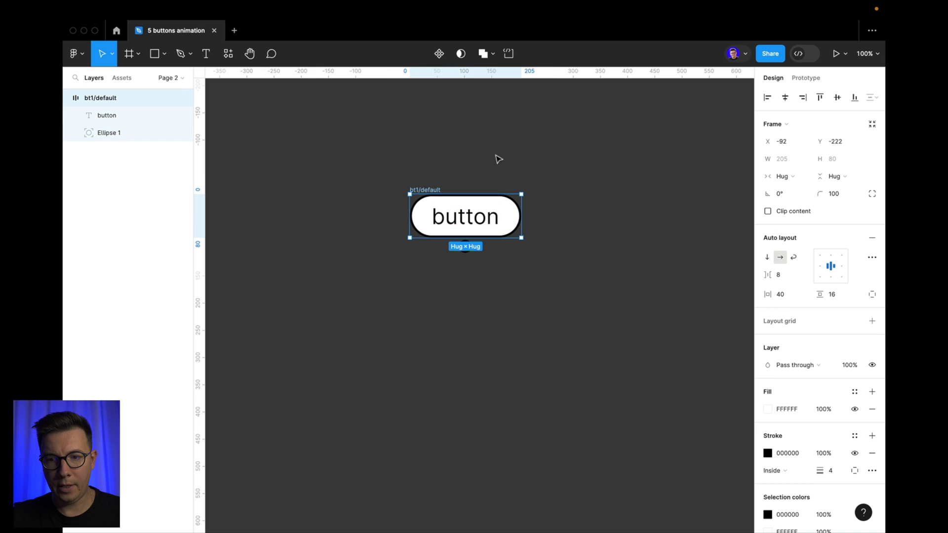
{"action": "left_click", "coordinate": [449, 157]}
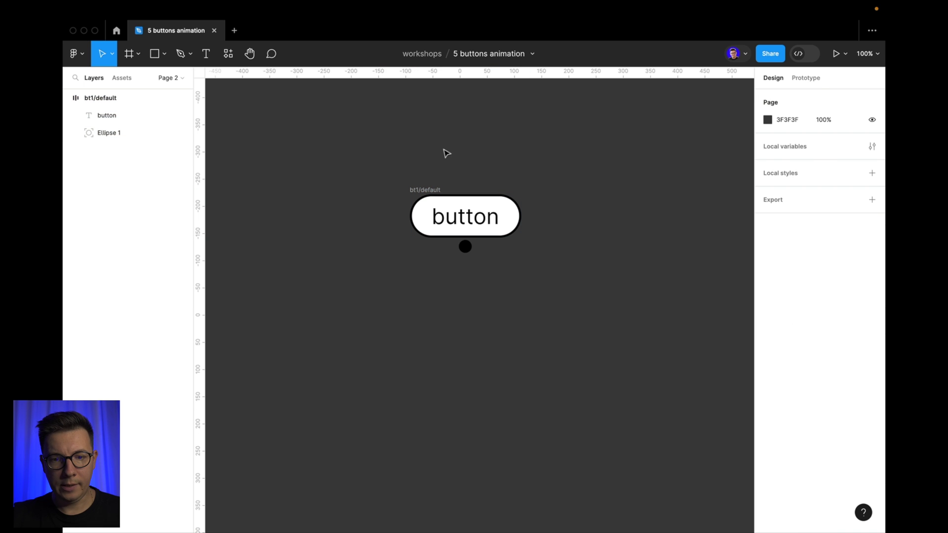
{"action": "left_click", "coordinate": [428, 191]}
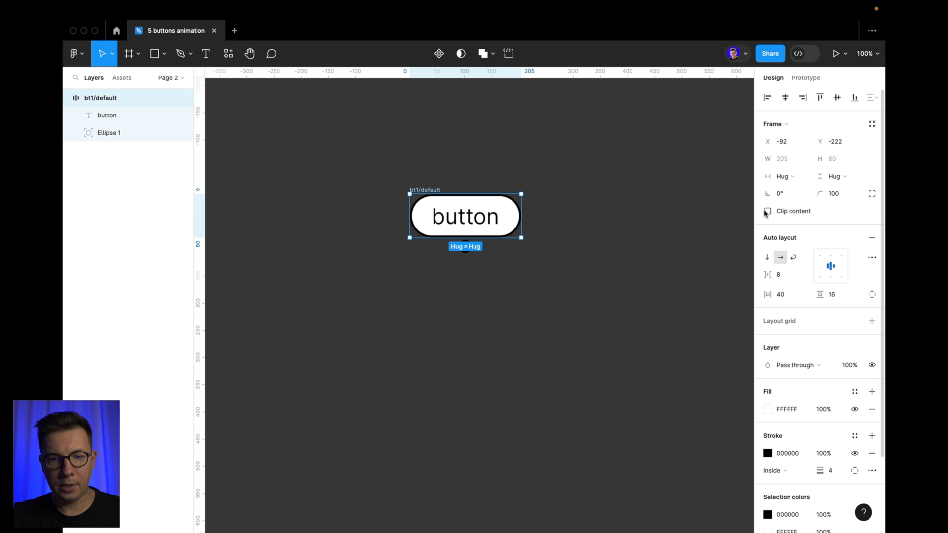
{"action": "left_click", "coordinate": [444, 159]}
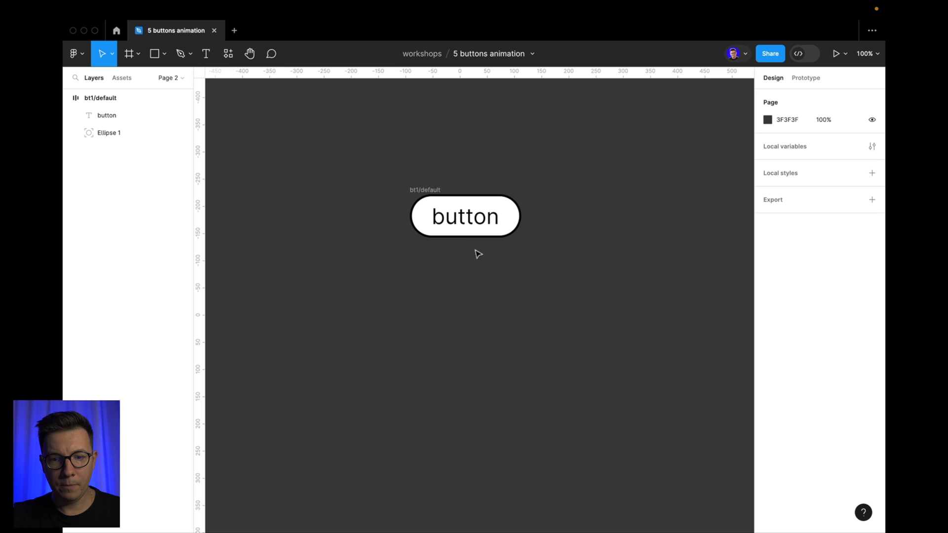
- Duplicate the bt1/default frame and place the copy beside the original, on its right
{"action": "left_click", "coordinate": [426, 191]}
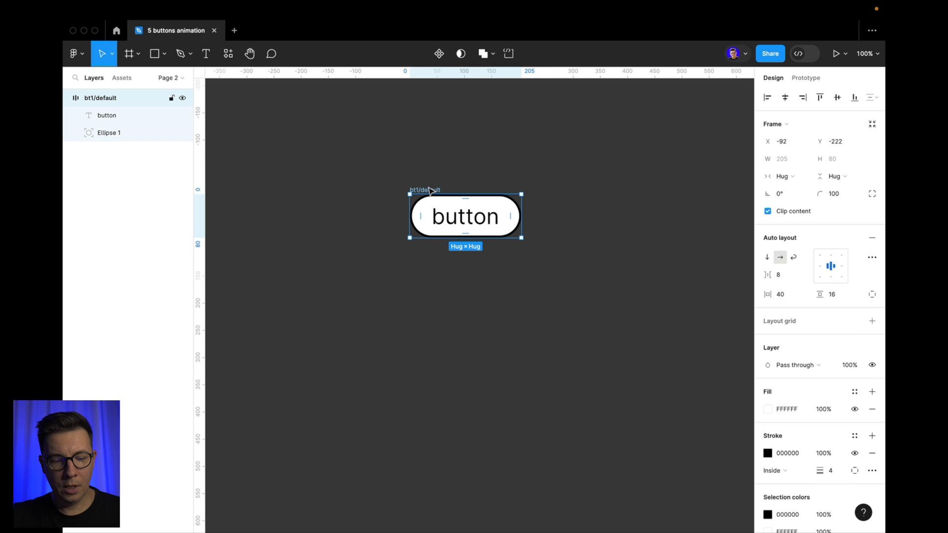
{"action": "key", "text": "alt"}
{"action": "left_click_drag", "start_coordinate": [433, 190], "coordinate": [602, 190]}
{"action": "left_click", "coordinate": [628, 157]}
{"action": "scroll", "coordinate": [629, 157], "scroll_direction": "right", "scroll_amount": 3}
- Center the circle vertically within the duplicated button frame
{"action": "left_click", "coordinate": [478, 203]}
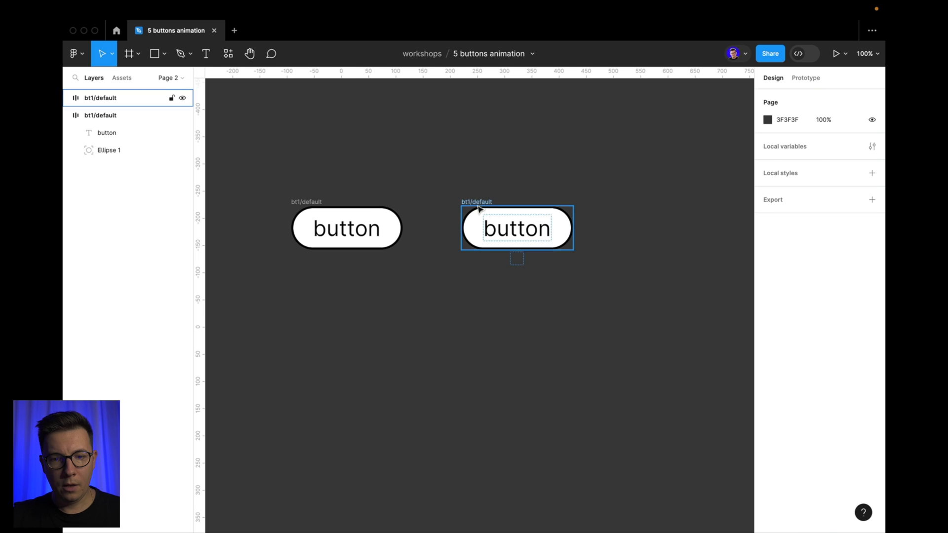
{"action": "left_click", "coordinate": [67, 98]}
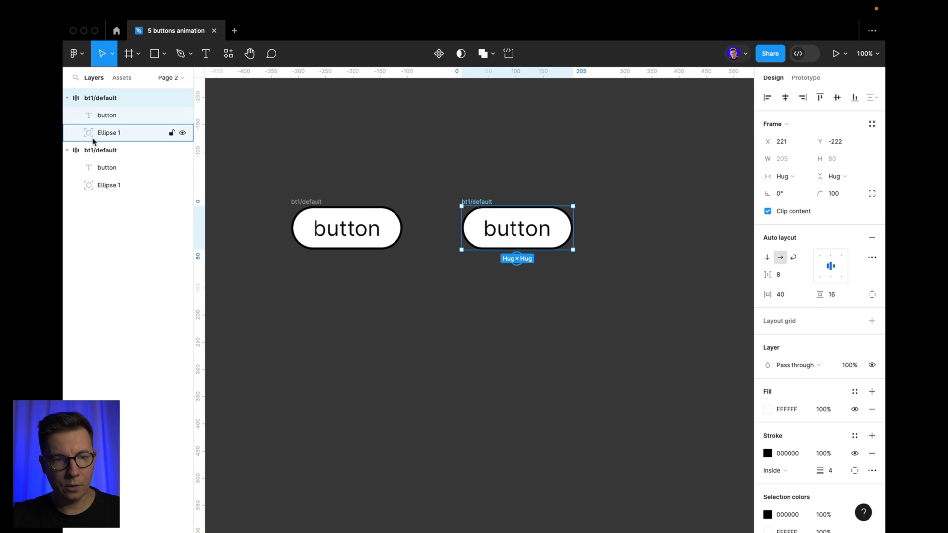
{"action": "left_click", "coordinate": [119, 133]}
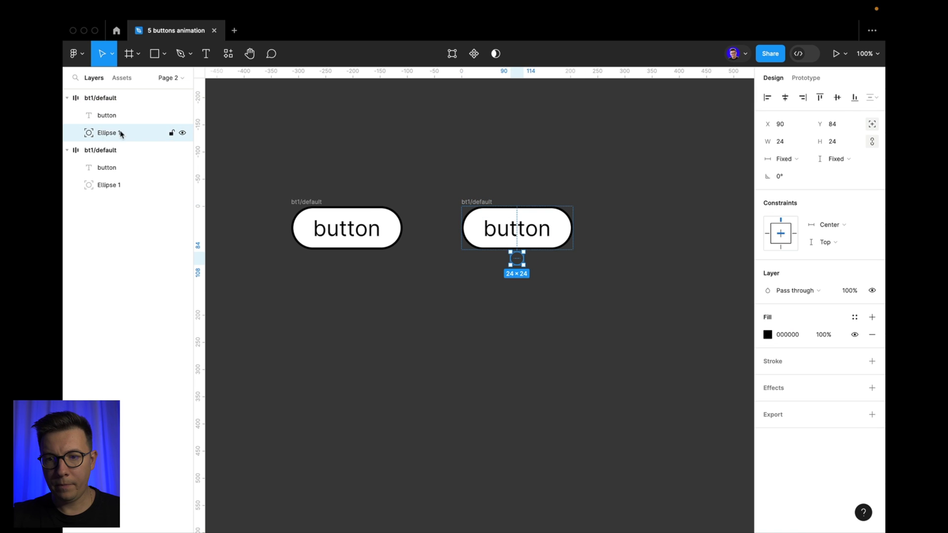
{"action": "left_click", "coordinate": [839, 99]}
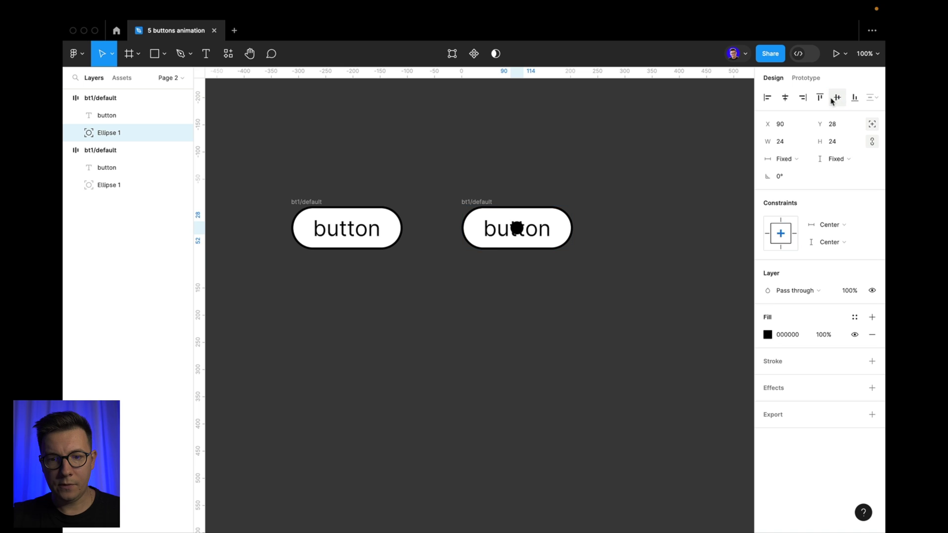
- Enlarge the circle in the duplicated button proportionally from its center until it covers the whole button frame
{"action": "left_click", "coordinate": [548, 162]}
{"action": "left_click", "coordinate": [518, 228]}
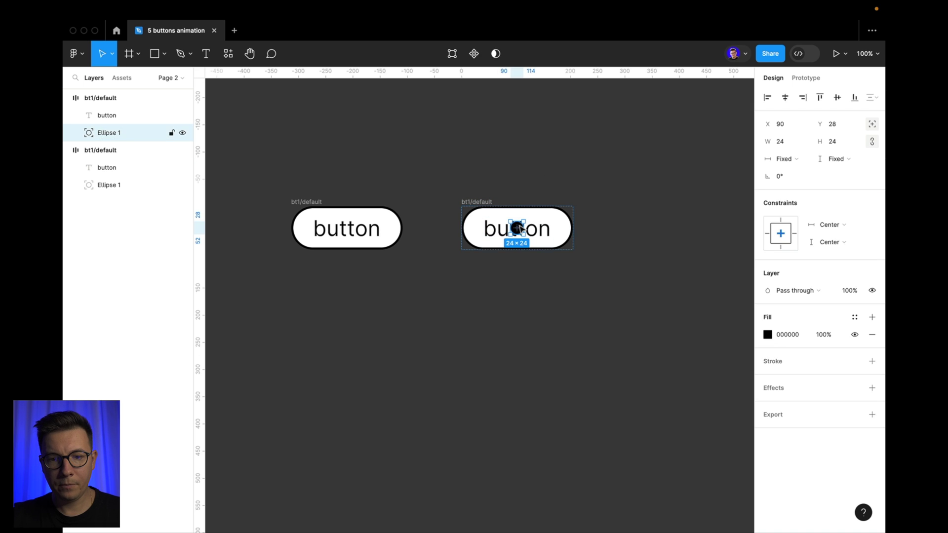
{"action": "left_click", "coordinate": [529, 162]}
{"action": "left_click", "coordinate": [516, 227]}
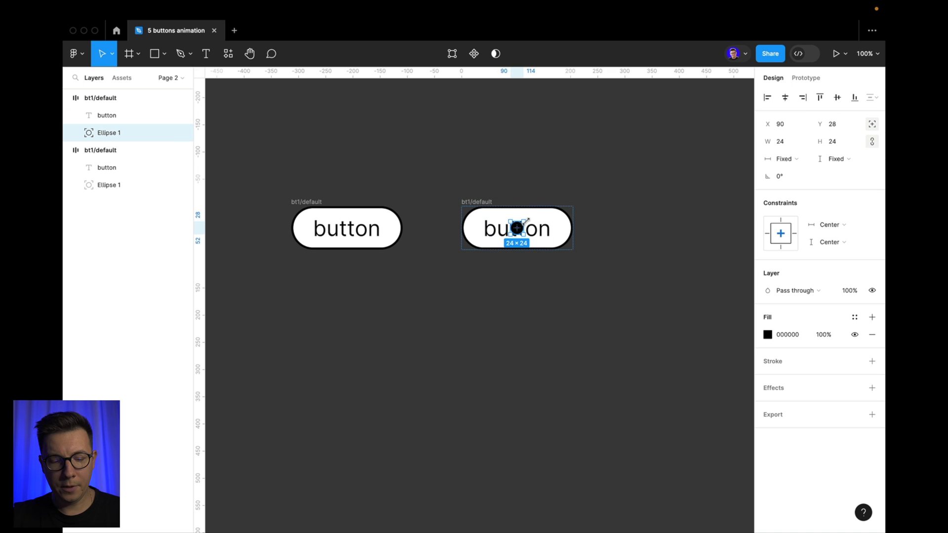
{"action": "key", "text": "alt"}
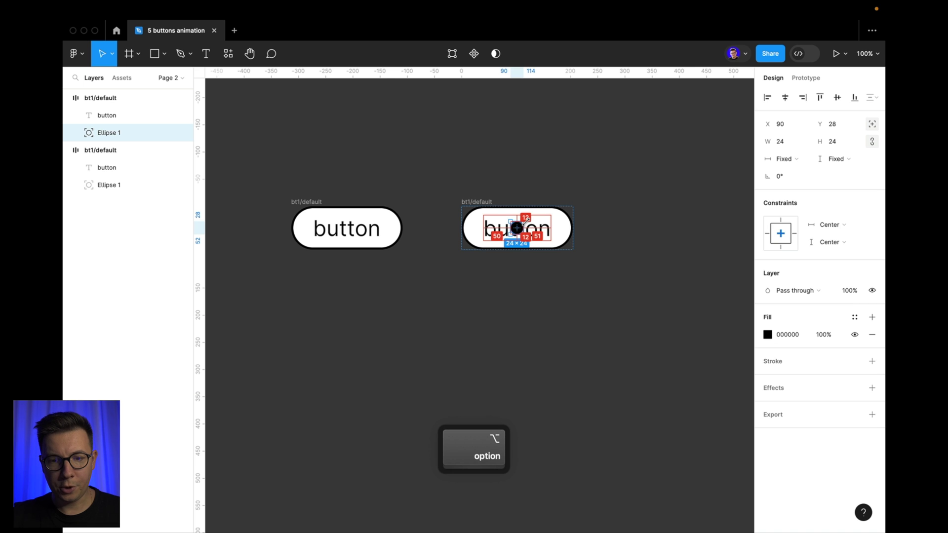
{"action": "key", "text": "shift"}
{"action": "left_click_drag", "start_coordinate": [524, 221], "coordinate": [579, 182]}
{"action": "left_click", "coordinate": [642, 198]}
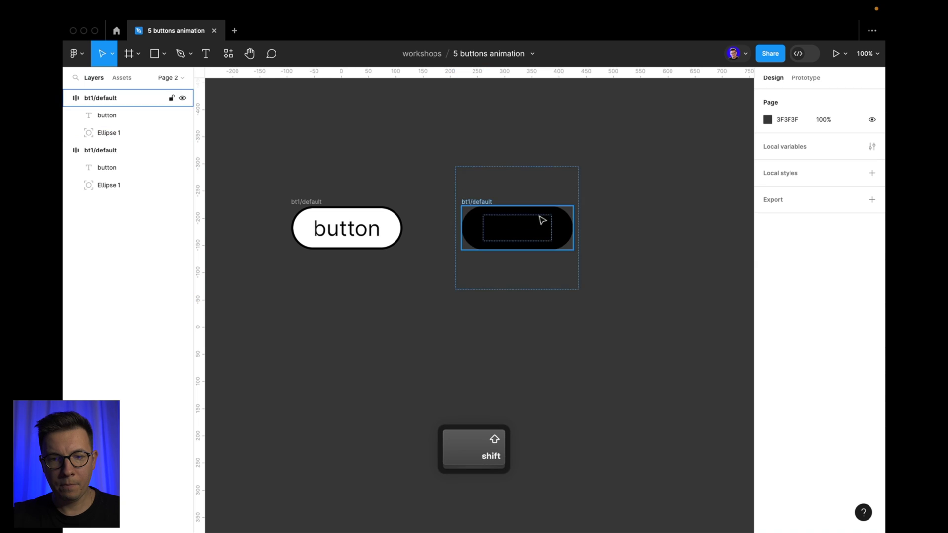
- Set the fill of the duplicated button's text to white, FFFFFF
{"action": "left_click", "coordinate": [110, 131]}
{"action": "left_click", "coordinate": [112, 123]}
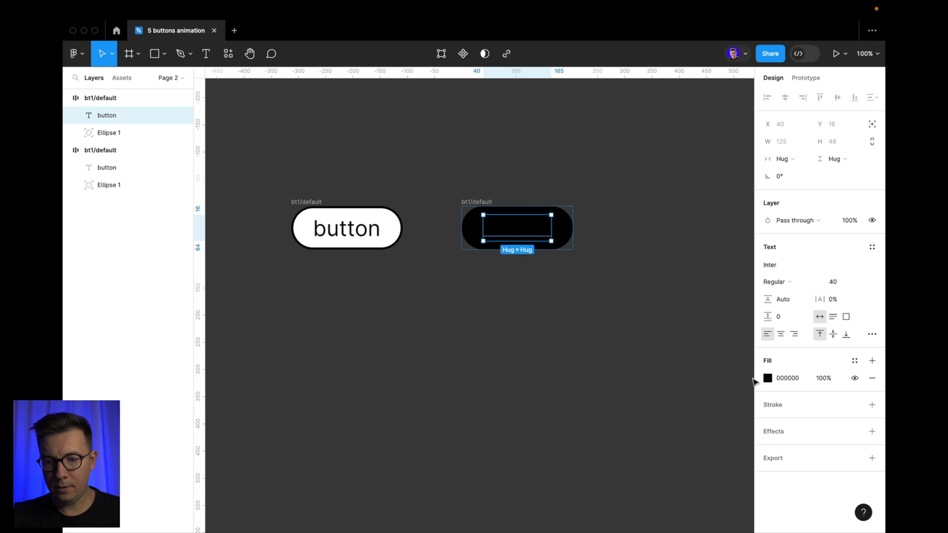
{"action": "left_click", "coordinate": [769, 379]}
{"action": "type", "text": "FFFFFF"}
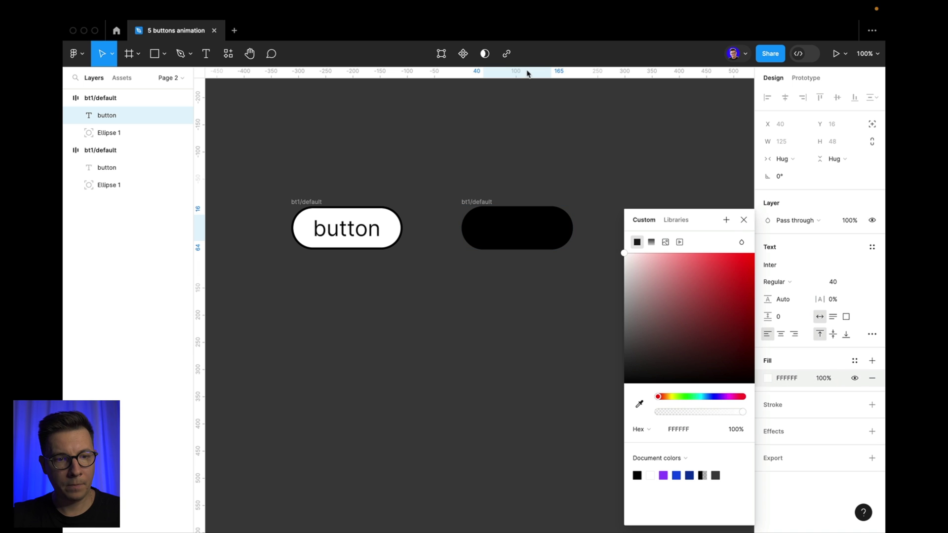
{"action": "left_click", "coordinate": [544, 111]}
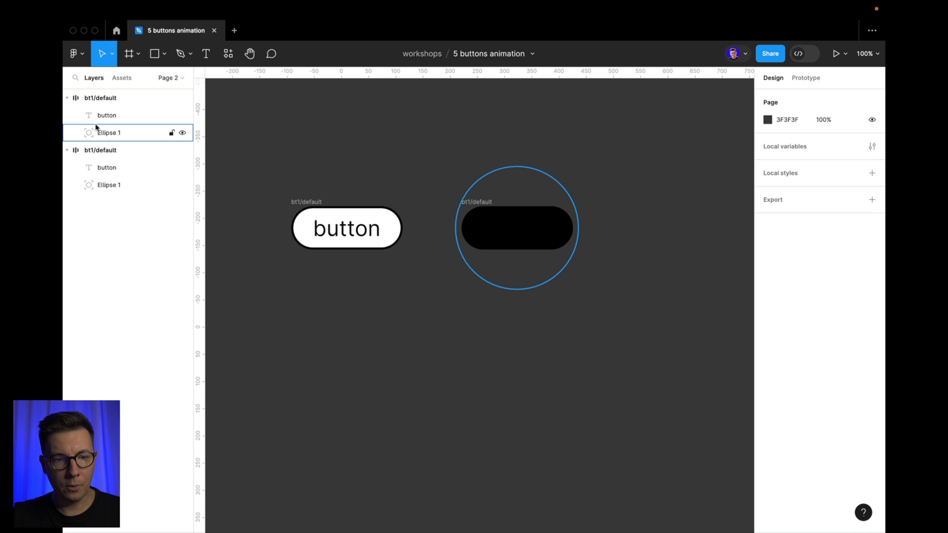
- Reorder the layers in both button frames so that Ellipse 1 is listed above the button text
{"action": "left_click", "coordinate": [111, 134]}
{"action": "left_click_drag", "start_coordinate": [109, 136], "coordinate": [105, 116]}
{"action": "left_click", "coordinate": [324, 129]}
{"action": "left_click", "coordinate": [351, 227]}
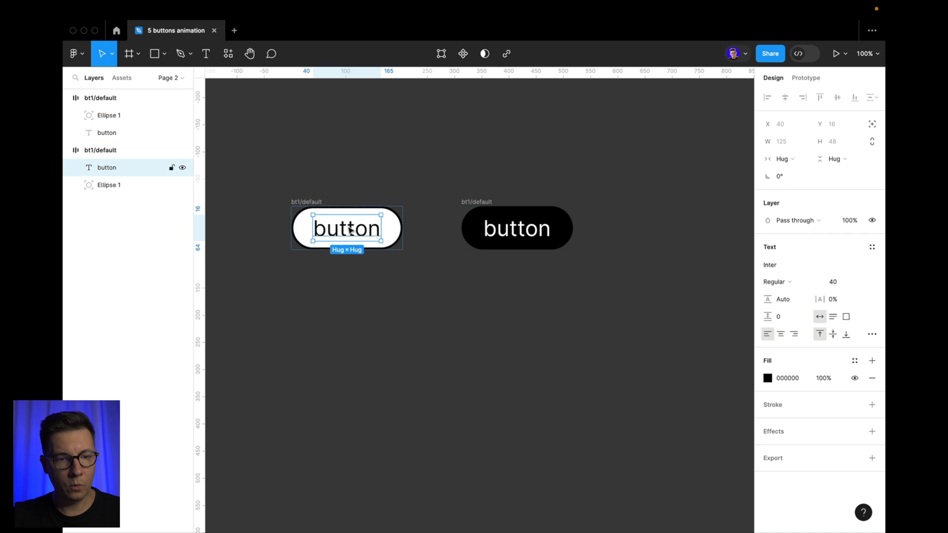
{"action": "left_click_drag", "start_coordinate": [114, 186], "coordinate": [106, 164]}
{"action": "left_click", "coordinate": [447, 149]}
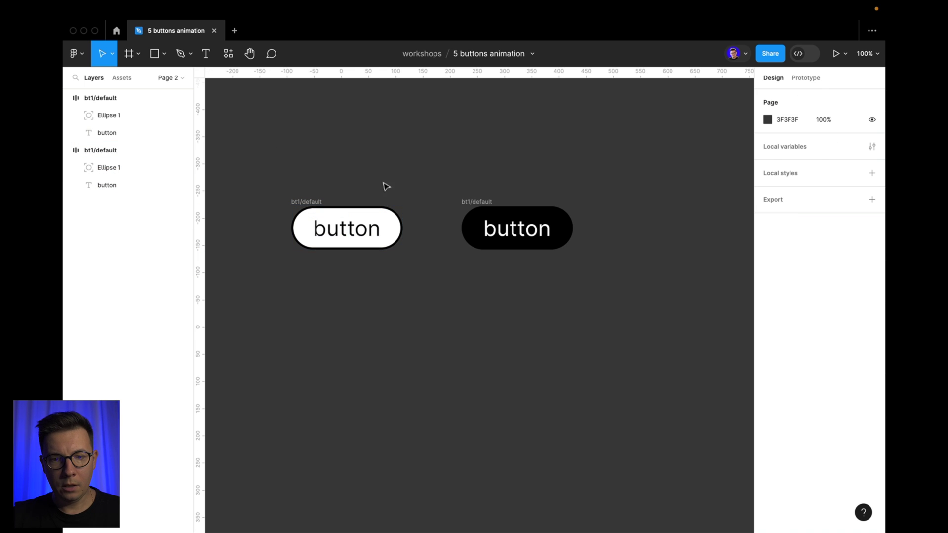
- Rename the duplicated frame with the black button as bt1/hover
{"action": "left_click", "coordinate": [467, 200]}
{"action": "key", "text": "BackSpace"}
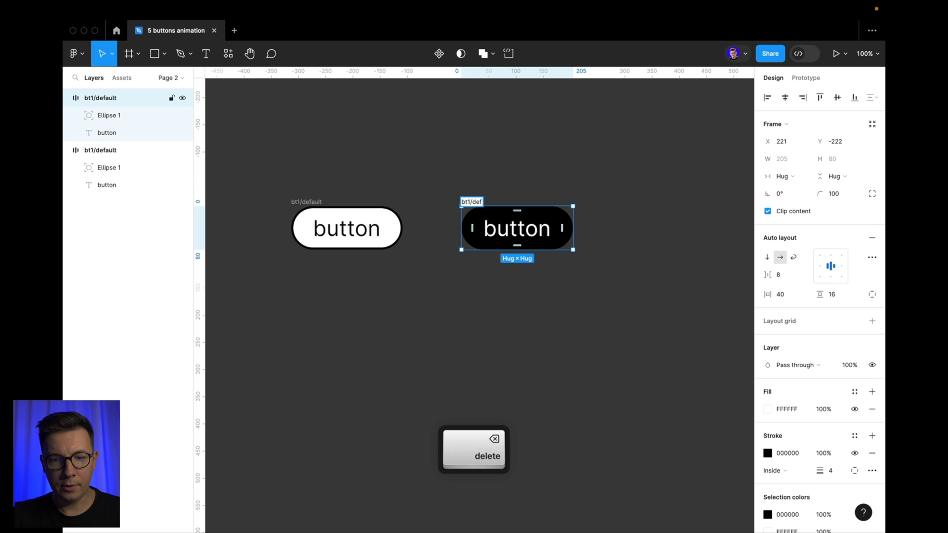
{"action": "type", "text": "hover"}
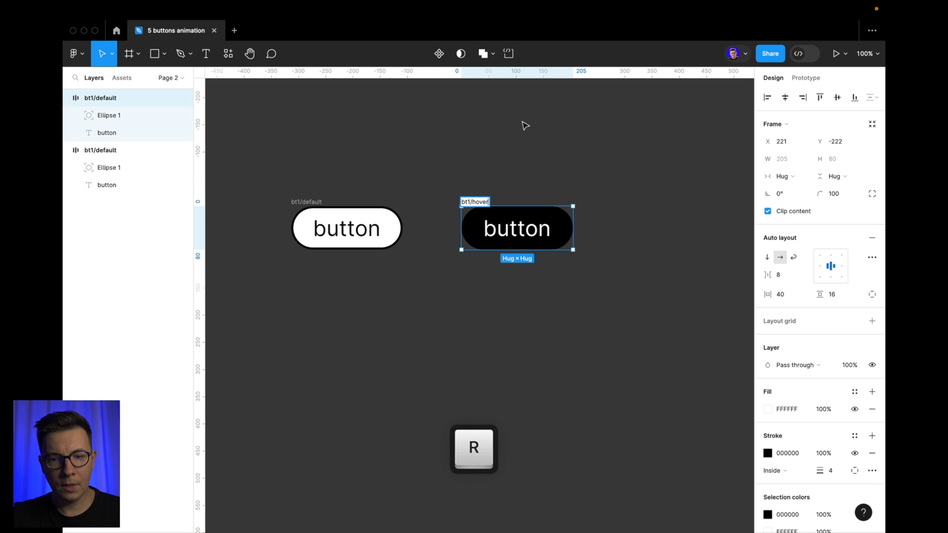
{"action": "left_click", "coordinate": [526, 125]}
- Combine the bt1/default and bt1/hover frames into one component set
{"action": "left_click_drag", "start_coordinate": [250, 161], "coordinate": [658, 339]}
{"action": "left_click", "coordinate": [458, 56]}
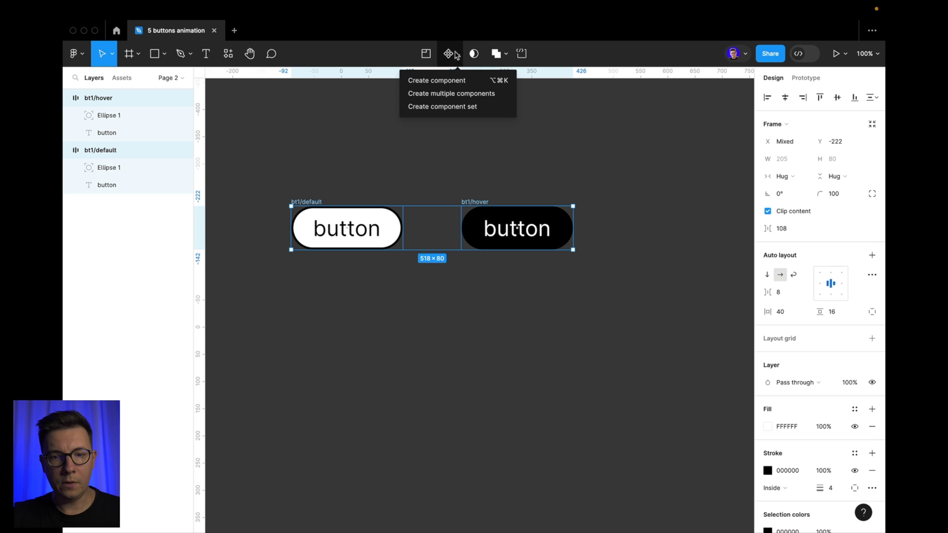
{"action": "left_click", "coordinate": [463, 110]}
{"action": "left_click", "coordinate": [360, 150]}
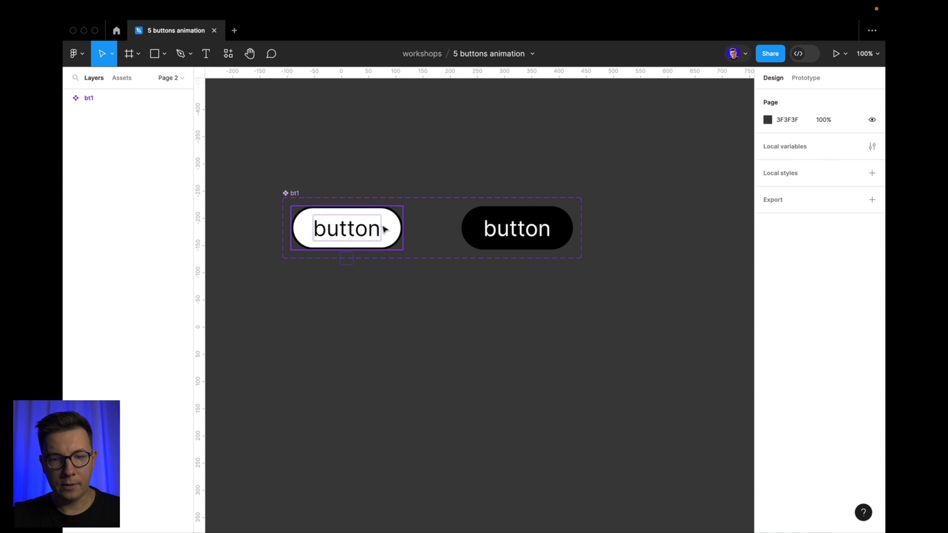
- Add a prototype connection from the default variant to the hover variant, triggered While hovering
{"action": "left_click", "coordinate": [384, 229]}
{"action": "left_click", "coordinate": [808, 77]}
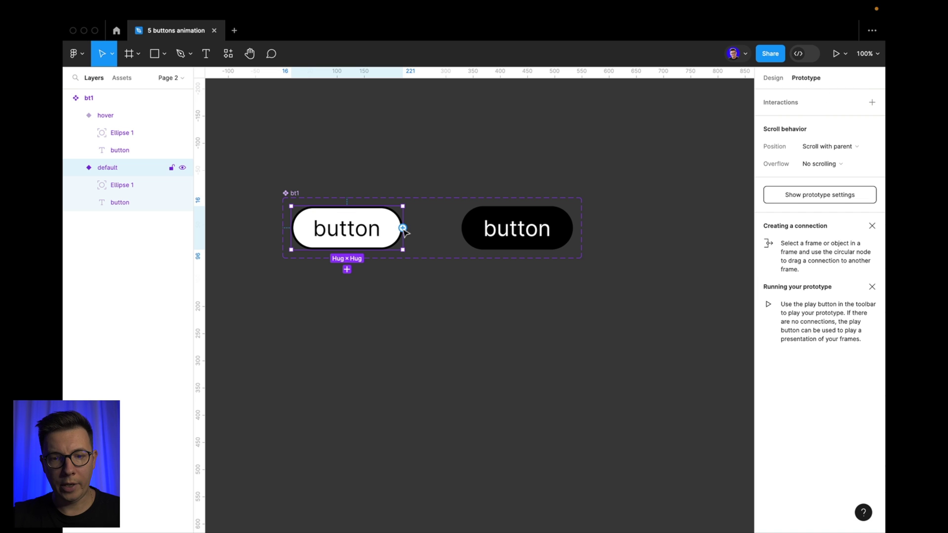
{"action": "left_click_drag", "start_coordinate": [403, 228], "coordinate": [484, 228]}
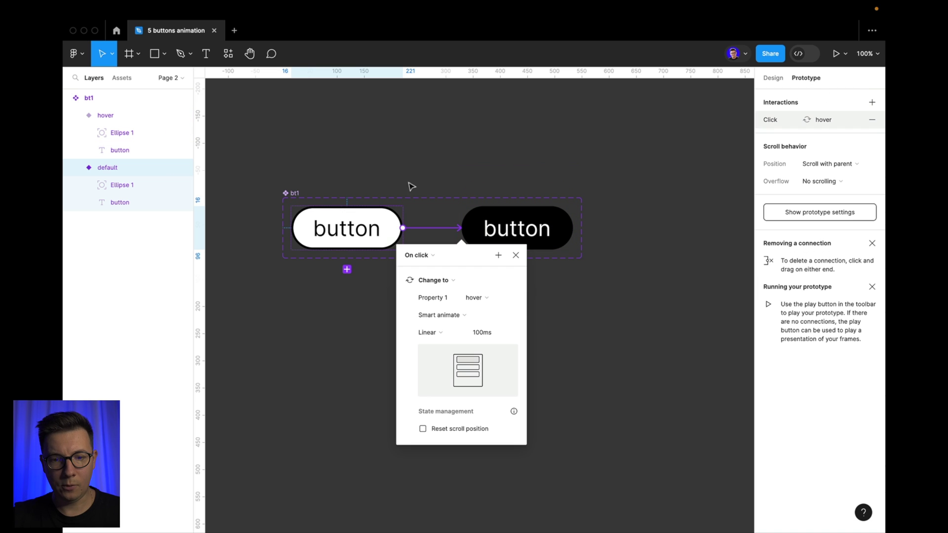
{"action": "left_click", "coordinate": [418, 255]}
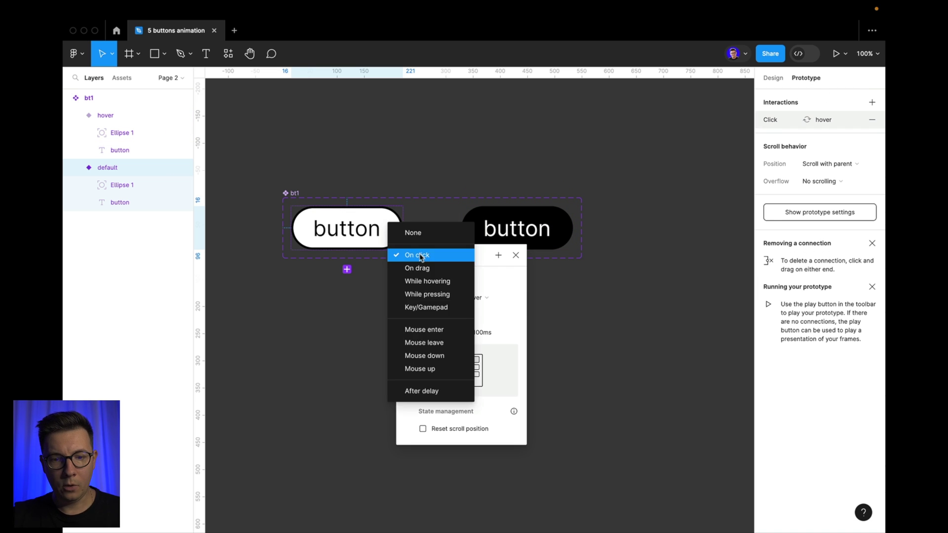
{"action": "left_click", "coordinate": [428, 281]}
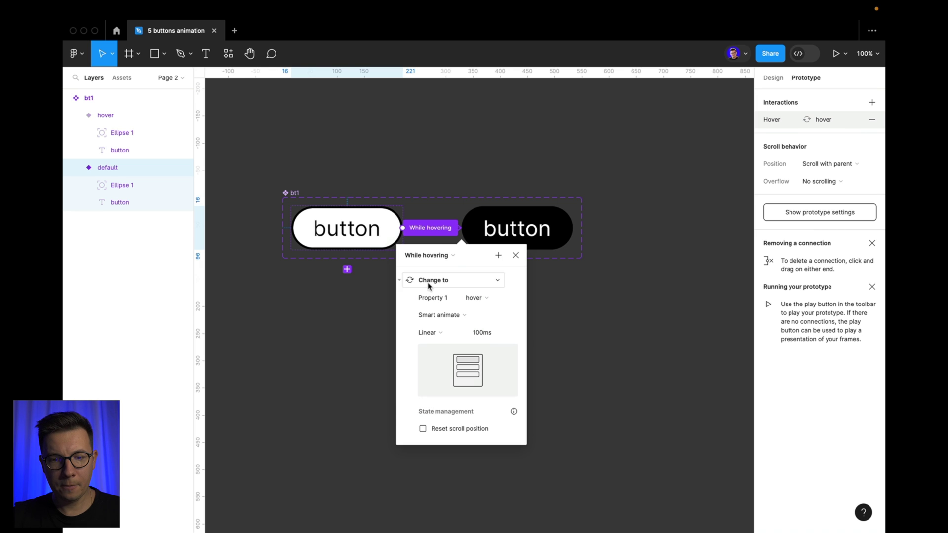
- Set the hover transition to last 500 ms with the Ease in and out curve
{"action": "left_click", "coordinate": [492, 334]}
{"action": "type", "text": "500"}
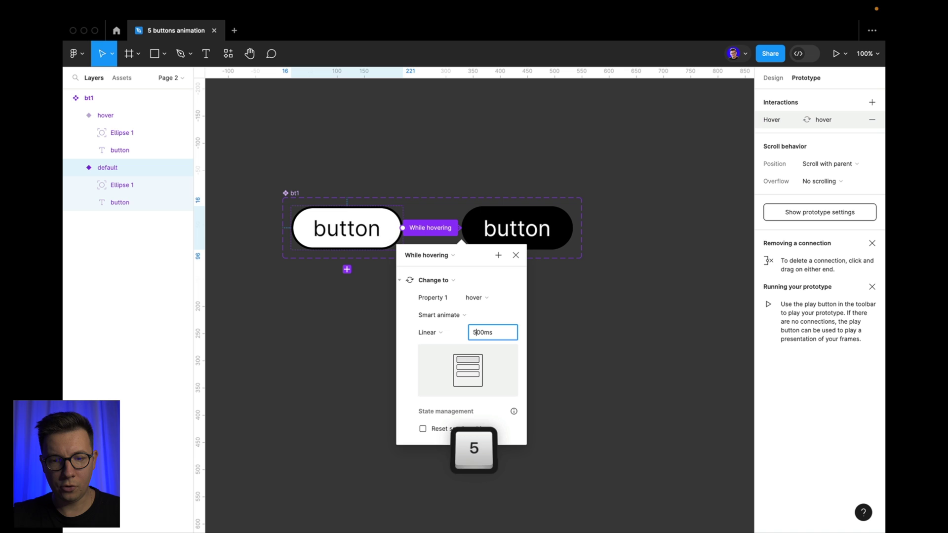
{"action": "key", "text": "Return"}
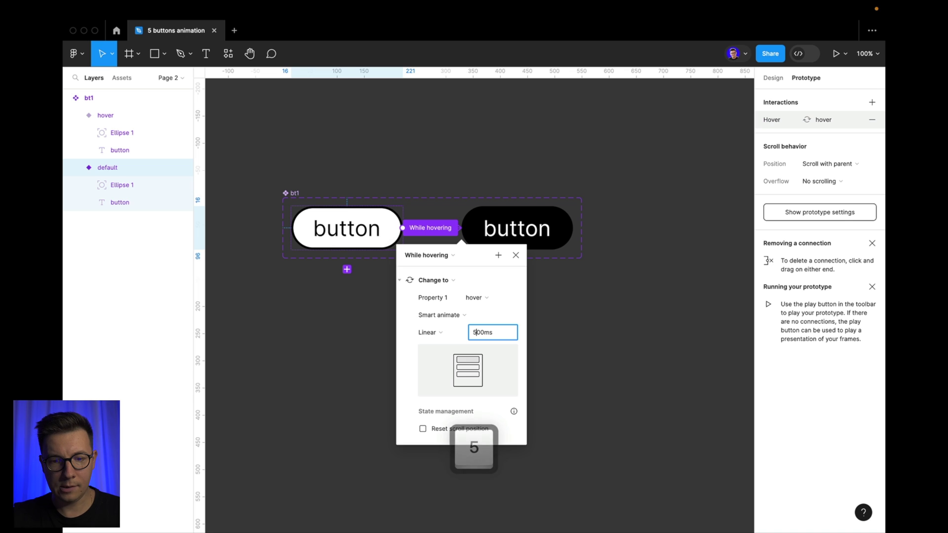
{"action": "left_click", "coordinate": [442, 338]}
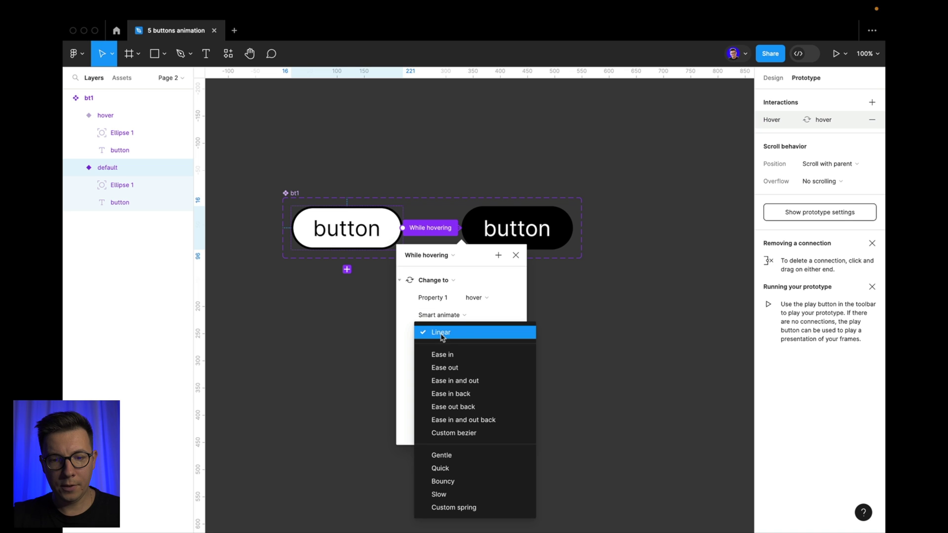
{"action": "left_click", "coordinate": [465, 380]}
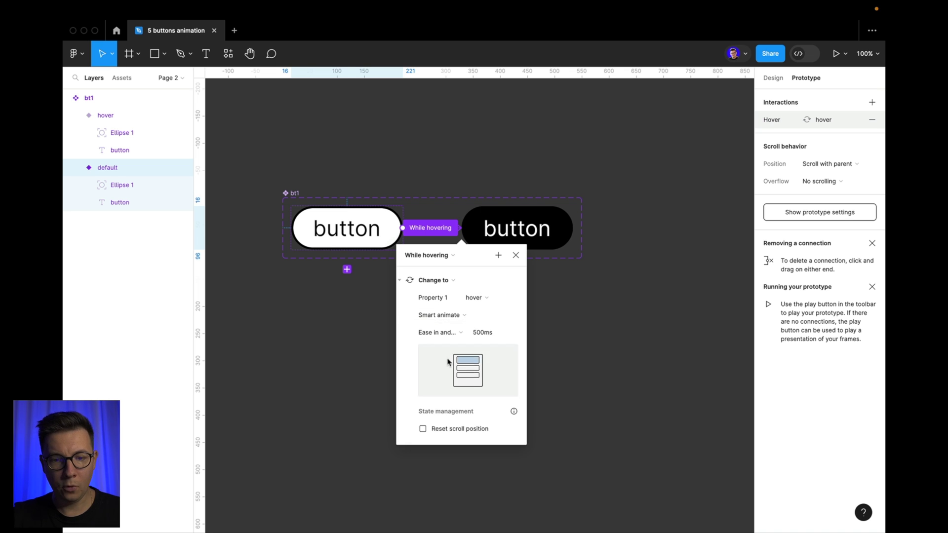
- Set the Smart animate curve of the hover transition to Gentle
{"action": "left_click", "coordinate": [445, 333]}
{"action": "left_click", "coordinate": [445, 420]}
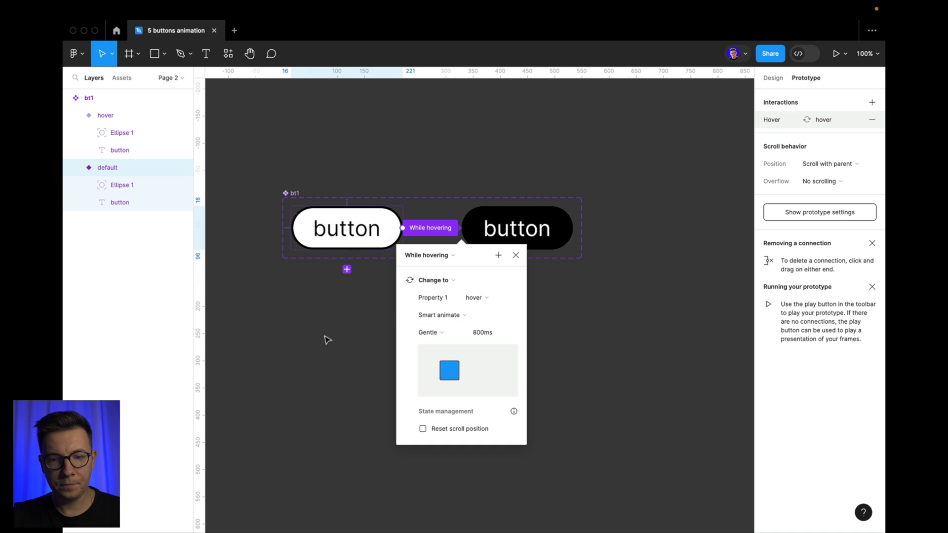
{"action": "left_click", "coordinate": [341, 344]}
- Draw a new frame of about 602 × 433 on the canvas to the right of the bt1 component set
{"action": "scroll", "coordinate": [456, 318], "scroll_direction": "down", "scroll_amount": 5, "text": "ctrl"}
{"action": "scroll", "coordinate": [561, 268], "scroll_direction": "right", "scroll_amount": 5}
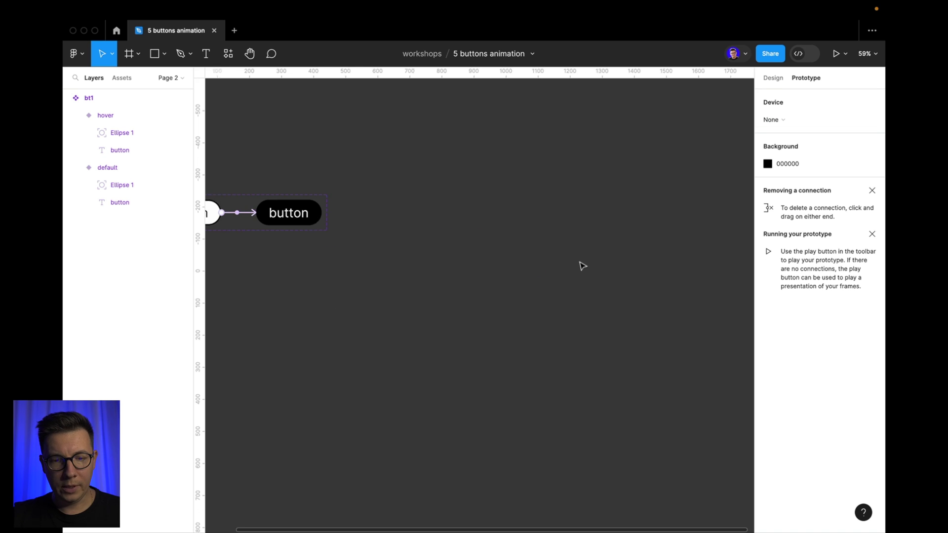
{"action": "key", "text": "a"}
{"action": "left_click_drag", "start_coordinate": [380, 156], "coordinate": [573, 295]}
{"action": "left_click", "coordinate": [774, 78]}
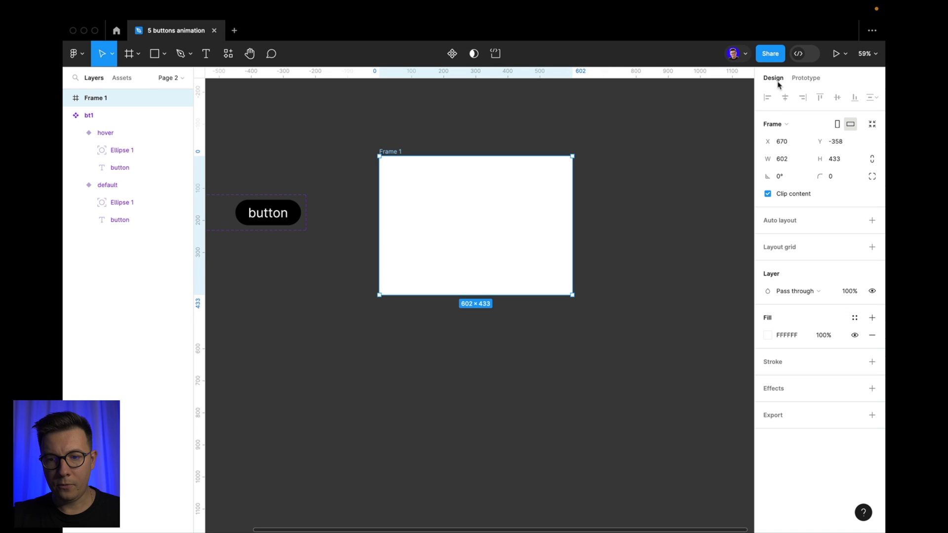
- Set both the width and the height of Frame 1 to 1000
{"action": "left_click", "coordinate": [789, 158]}
{"action": "type", "text": "1000"}
{"action": "key", "text": "Return"}
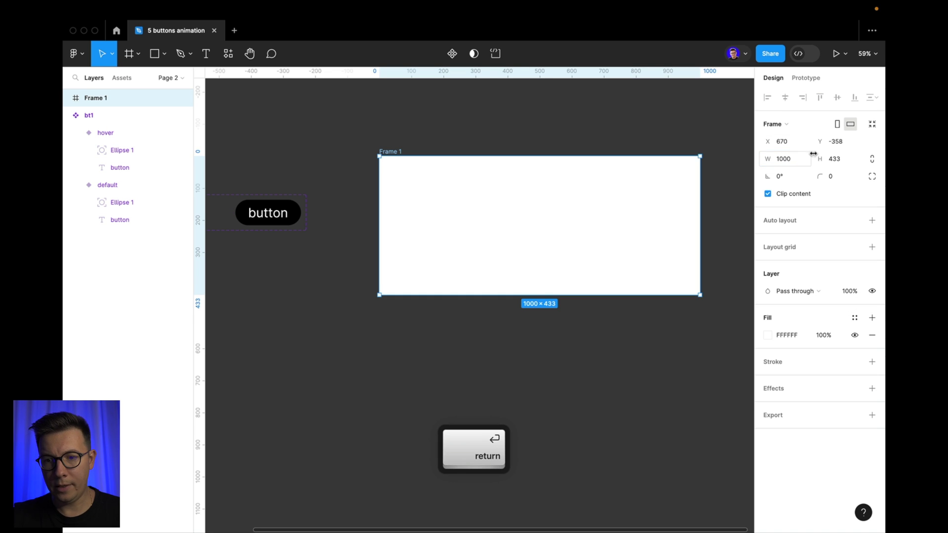
{"action": "type", "text": "1000"}
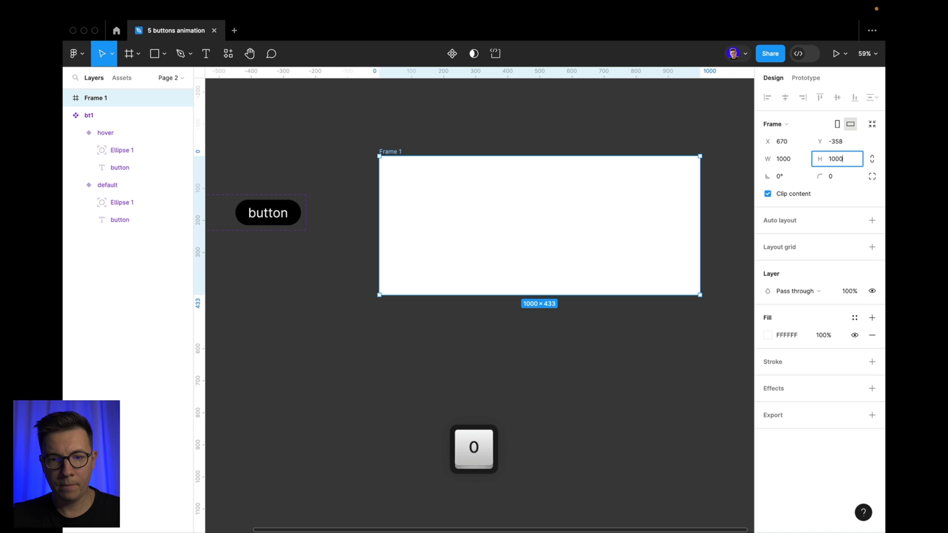
{"action": "key", "text": "Return"}
{"action": "left_click", "coordinate": [471, 111]}
- Place an instance of the default button variant near the top of Frame 1 and center it horizontally
{"action": "left_click", "coordinate": [395, 155]}
{"action": "scroll", "coordinate": [393, 154], "scroll_direction": "left", "scroll_amount": 5}
{"action": "scroll", "coordinate": [392, 153], "scroll_direction": "up", "scroll_amount": 2}
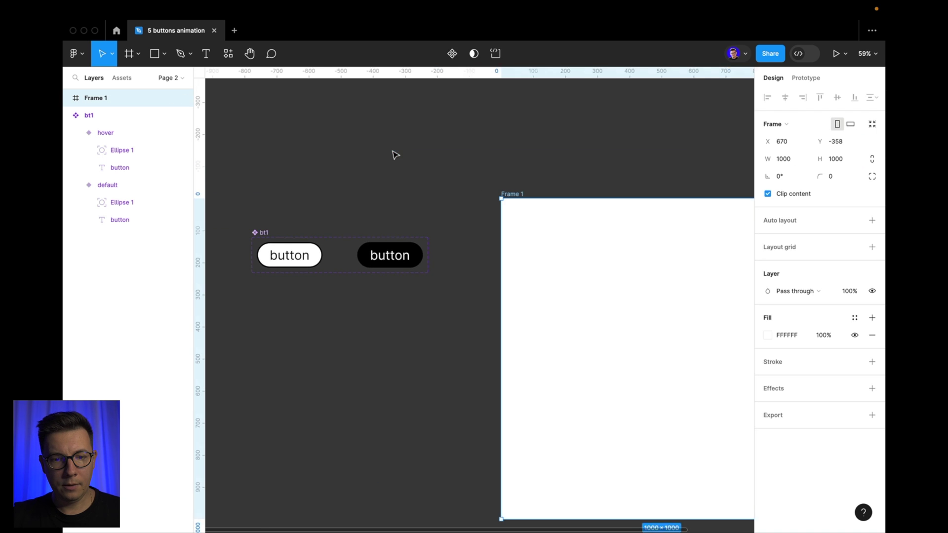
{"action": "left_click", "coordinate": [355, 226]}
{"action": "left_click", "coordinate": [319, 268]}
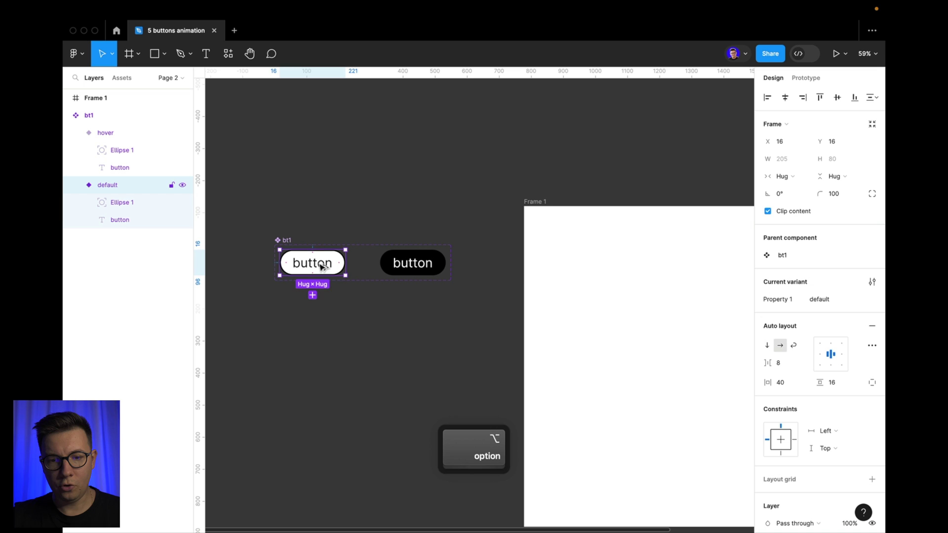
{"action": "left_click_drag", "start_coordinate": [316, 267], "coordinate": [610, 266]}
{"action": "scroll", "coordinate": [610, 265], "scroll_direction": "right", "scroll_amount": 5}
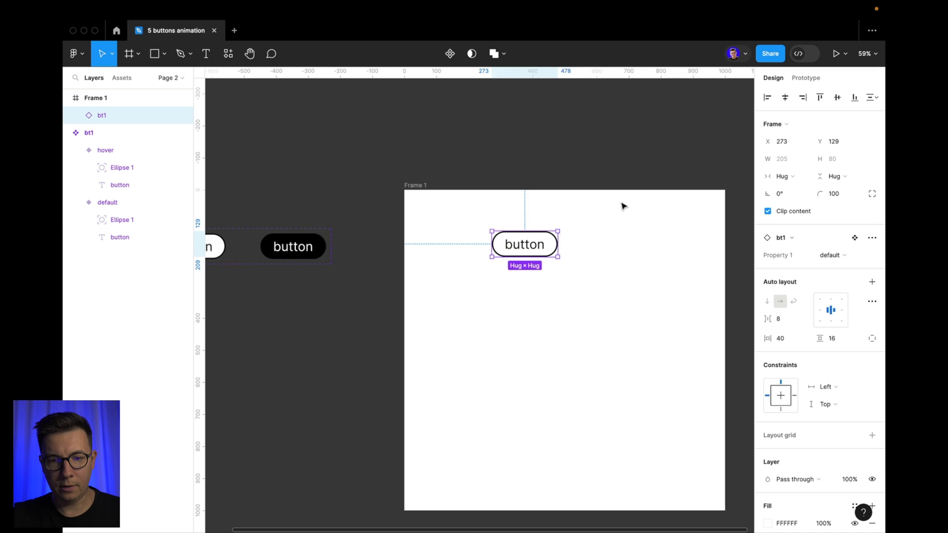
{"action": "left_click", "coordinate": [785, 97]}
{"action": "left_click", "coordinate": [496, 161]}
- Open an inline prototype preview of Frame 1 to check the button animation
{"action": "scroll", "coordinate": [497, 162], "scroll_direction": "left", "scroll_amount": 3}
{"action": "scroll", "coordinate": [496, 162], "scroll_direction": "up", "scroll_amount": 1}
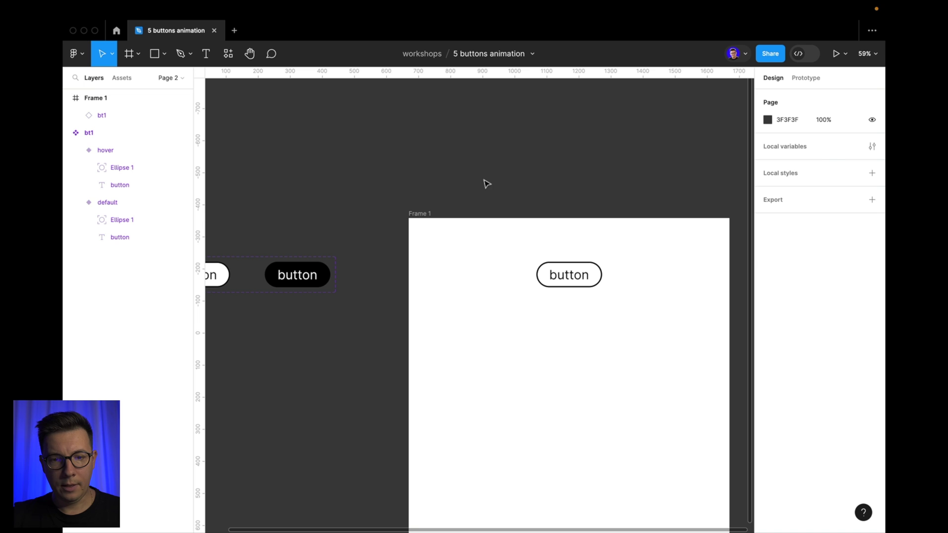
{"action": "left_click", "coordinate": [423, 213]}
{"action": "left_click", "coordinate": [445, 175]}
{"action": "left_click", "coordinate": [422, 214]}
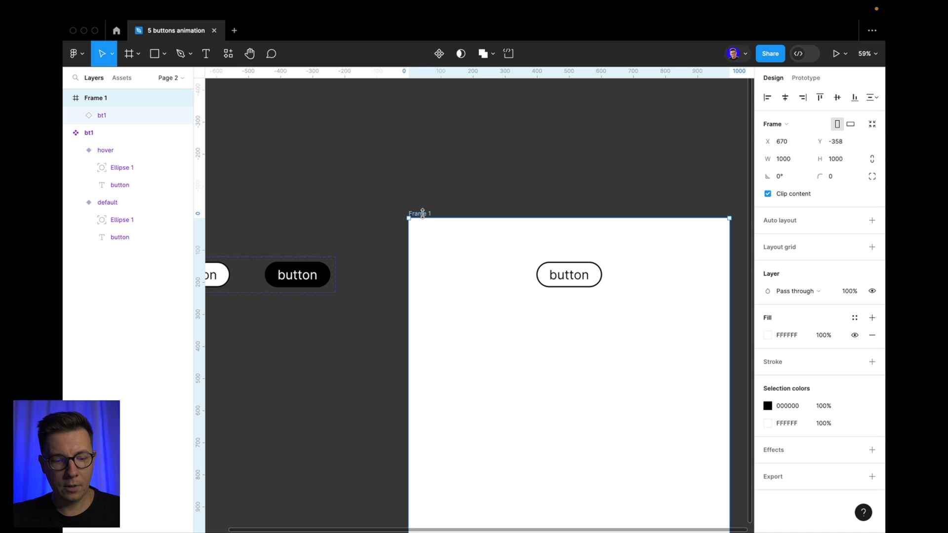
{"action": "key", "text": "shift"}
{"action": "key", "text": "shift+space"}
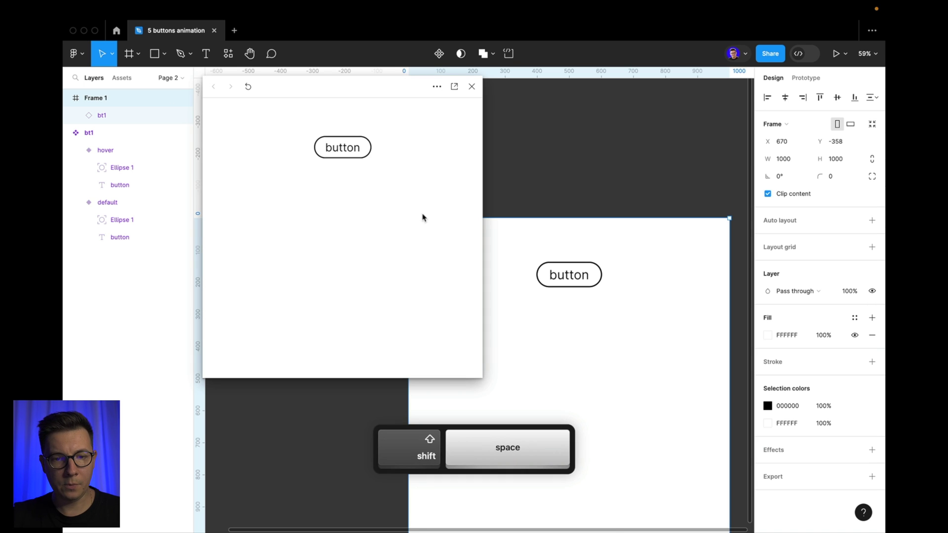
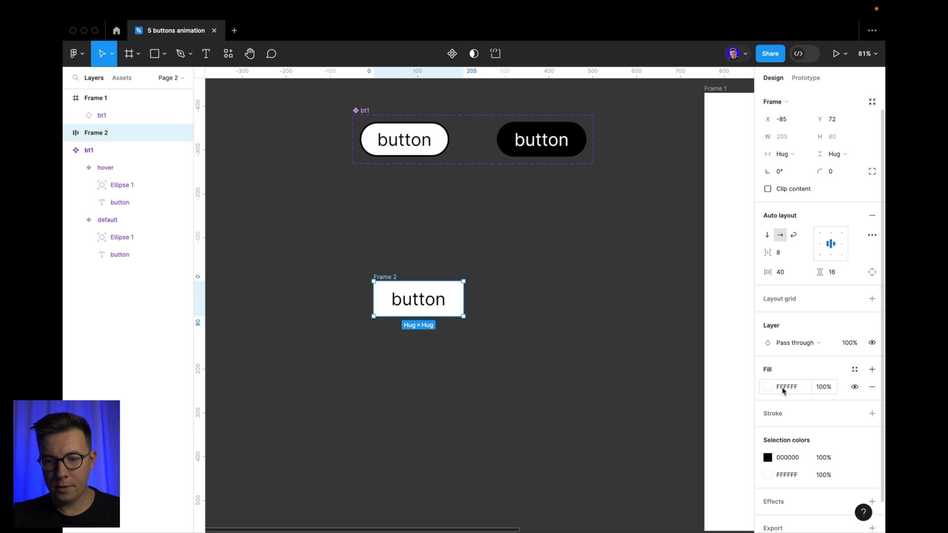
- Set the corner radius of Frame 2, the new button frame, to 100
{"action": "left_click", "coordinate": [838, 178]}
{"action": "type", "text": "100"}
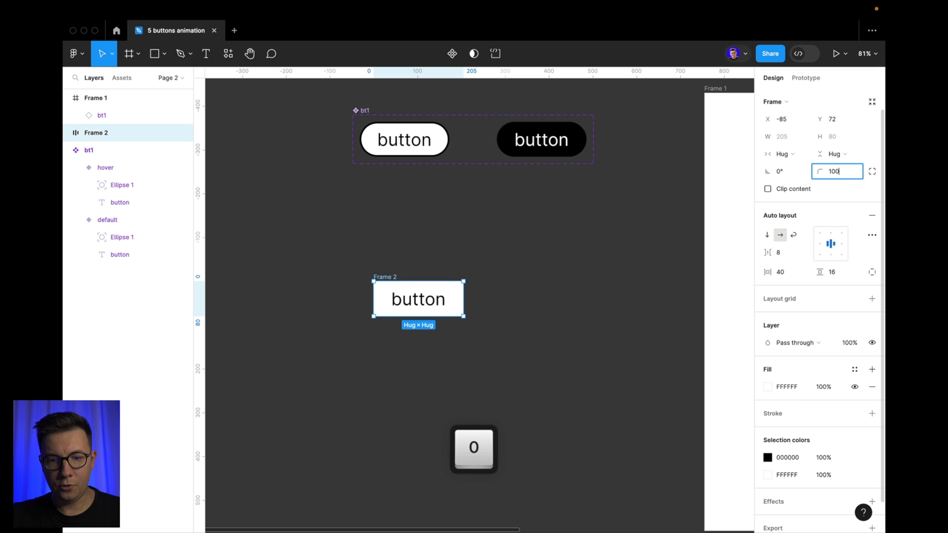
{"action": "key", "text": "Return"}
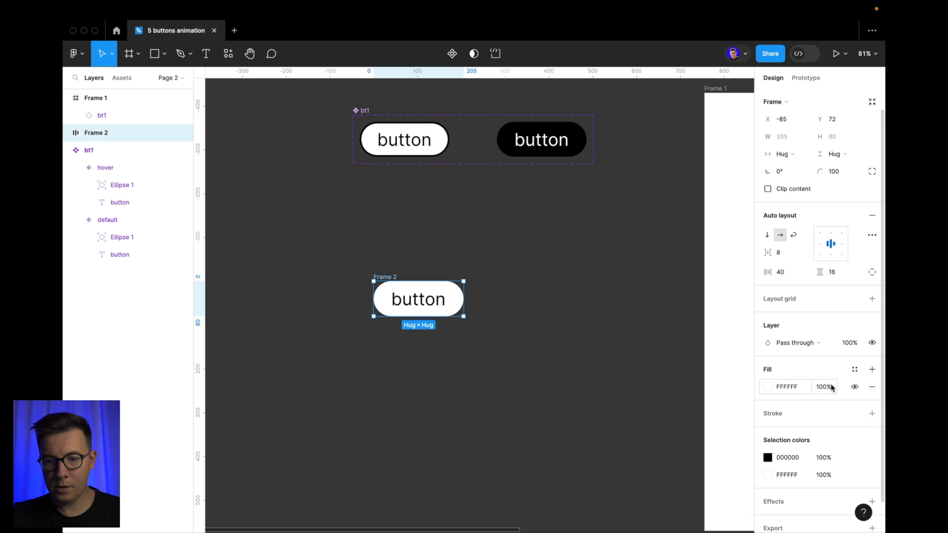
- Add a black 000000 inside stroke to Frame 2 and set its thickness to 4
{"action": "left_click", "coordinate": [872, 414]}
{"action": "left_click", "coordinate": [832, 448]}
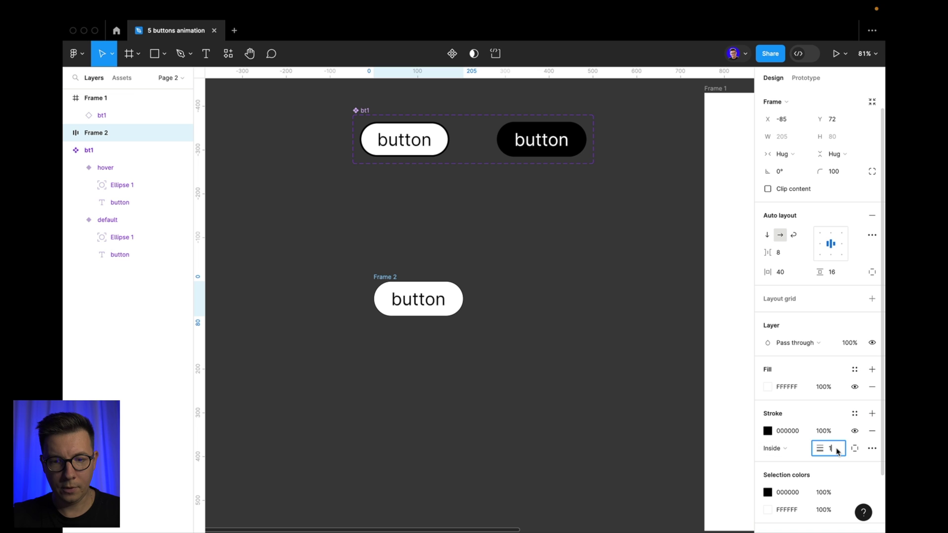
{"action": "key", "text": "Up"}
{"action": "key", "text": "Up"}
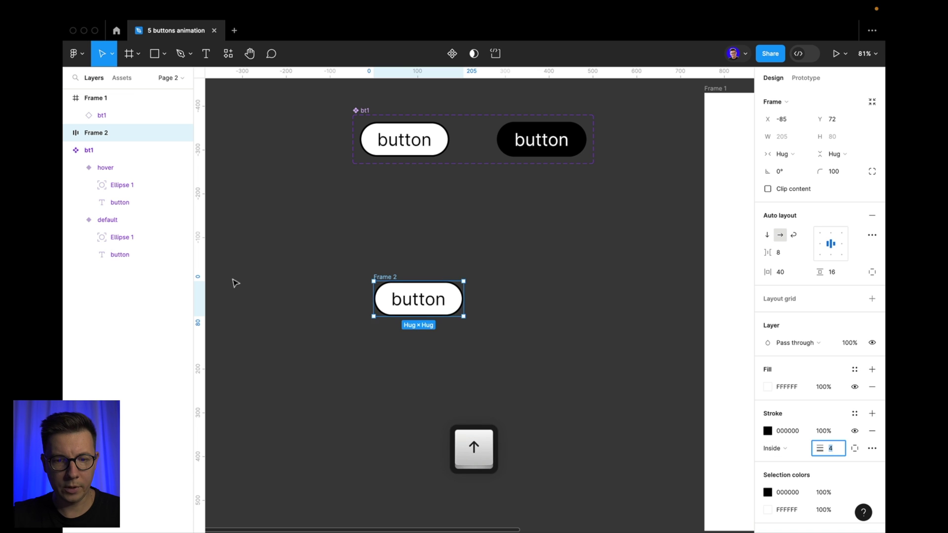
{"action": "left_click", "coordinate": [299, 241]}
- Move Frame 2 slightly up and to the left, to about X -120, Y 43
{"action": "left_click", "coordinate": [390, 279]}
{"action": "scroll", "coordinate": [395, 274], "scroll_direction": "up", "scroll_amount": 5}
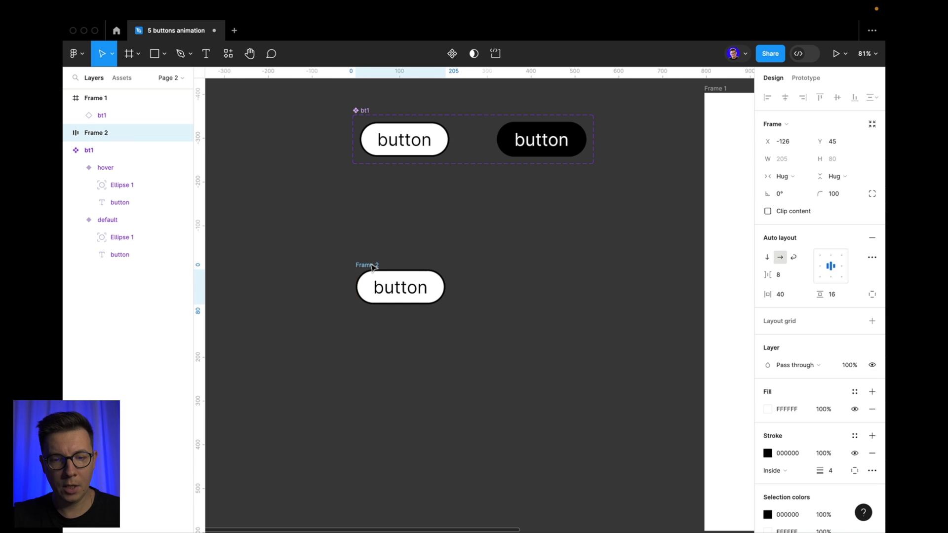
{"action": "scroll", "coordinate": [398, 272], "scroll_direction": "up", "scroll_amount": 2}
{"action": "scroll", "coordinate": [397, 272], "scroll_direction": "down", "scroll_amount": 2}
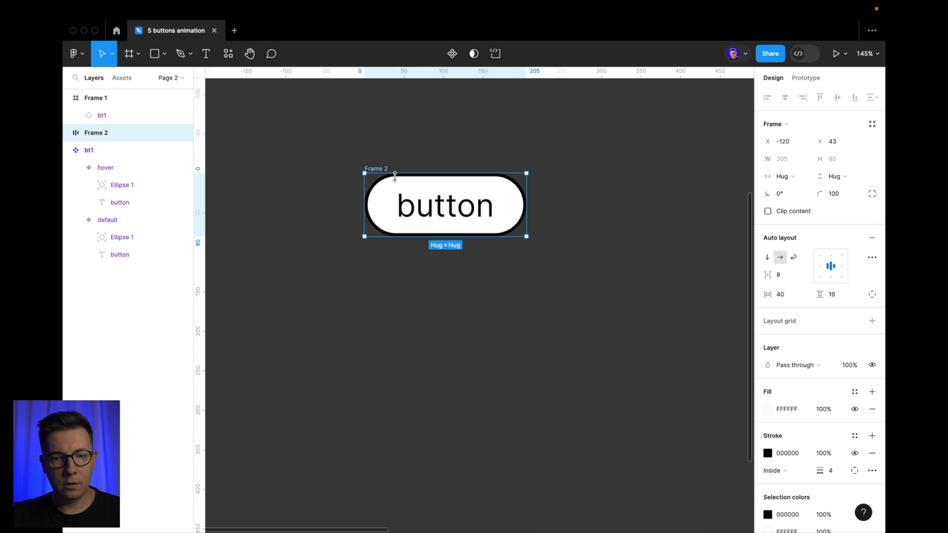
- Add a drop shadow to Frame 2 with blur 0 and a 000000 color at 100% opacity
{"action": "left_click", "coordinate": [388, 156]}
{"action": "left_click", "coordinate": [376, 170]}
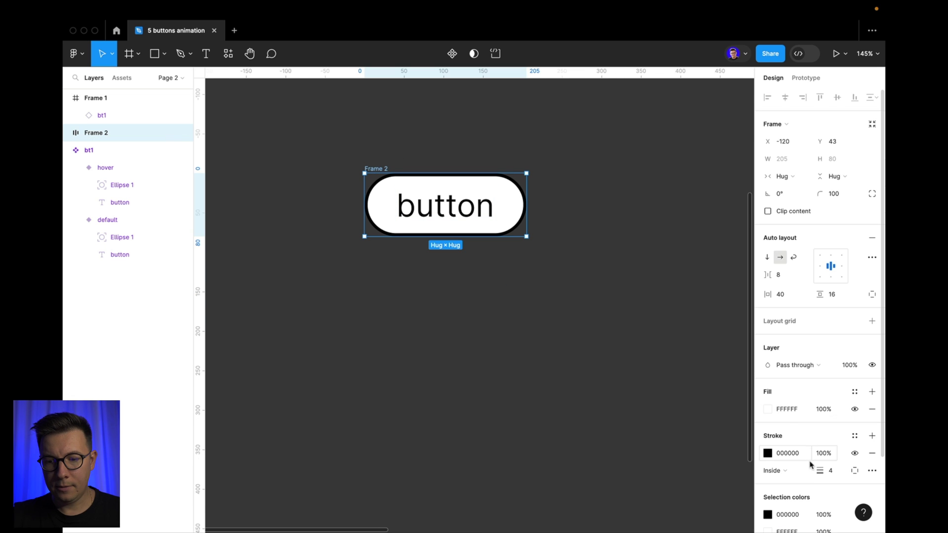
{"action": "scroll", "coordinate": [804, 470], "scroll_direction": "down", "scroll_amount": 4}
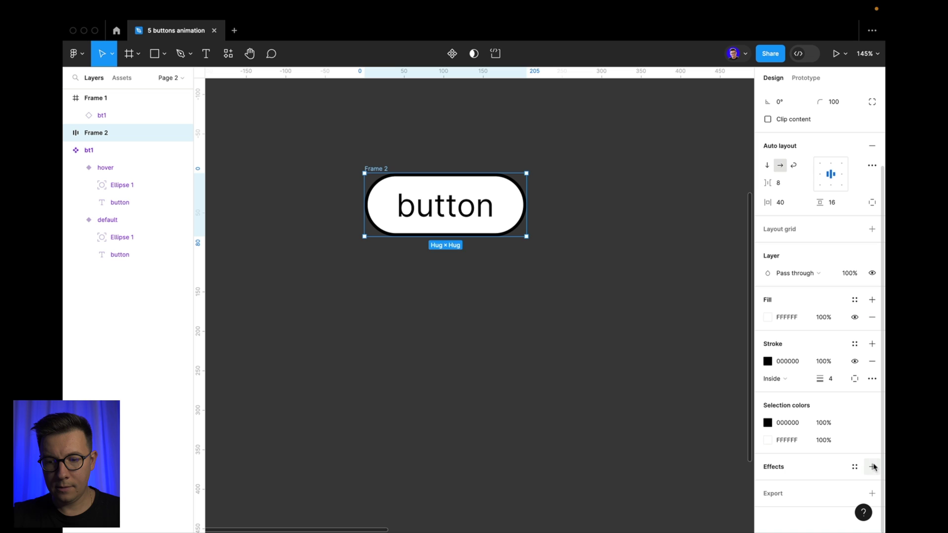
{"action": "left_click", "coordinate": [872, 467]}
{"action": "left_click", "coordinate": [768, 485]}
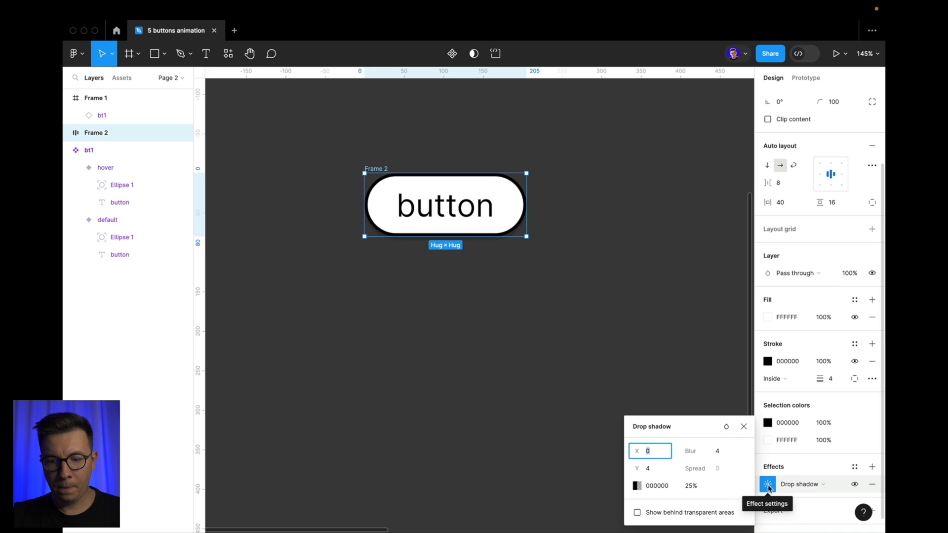
{"action": "left_click", "coordinate": [720, 452]}
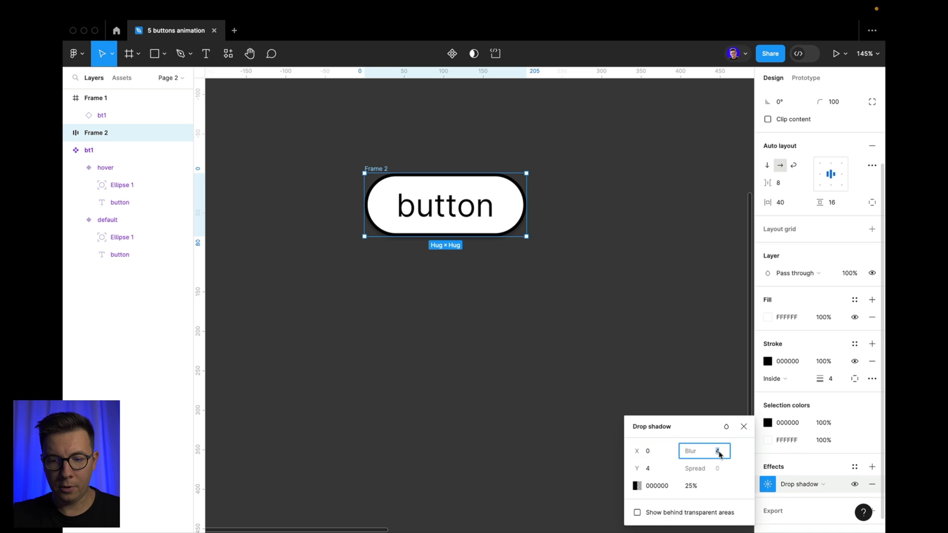
{"action": "type", "text": "0"}
{"action": "left_click", "coordinate": [691, 486]}
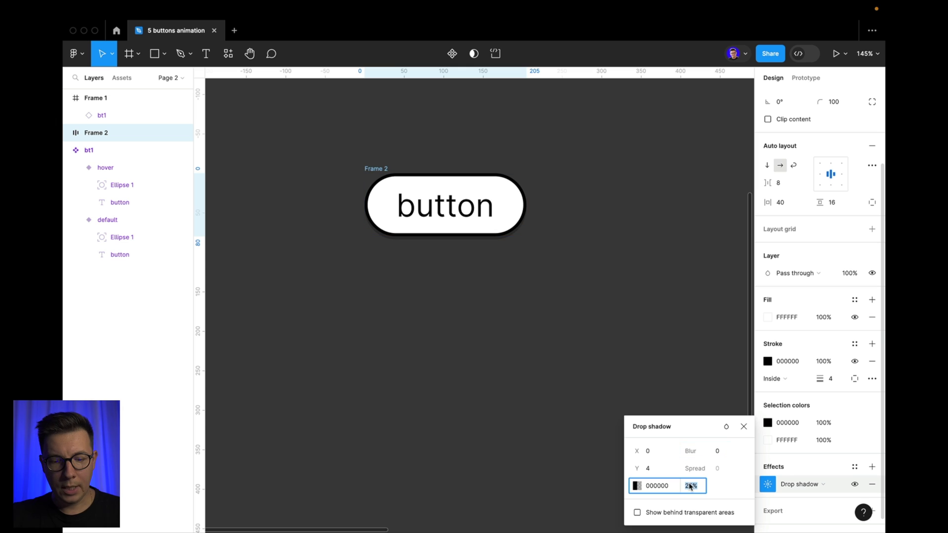
{"action": "type", "text": "100"}
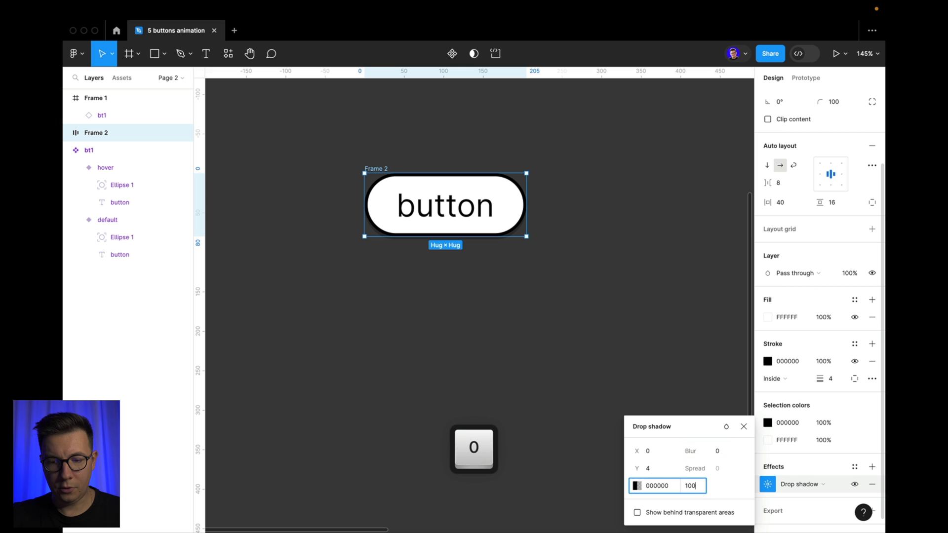
{"action": "key", "text": "Return"}
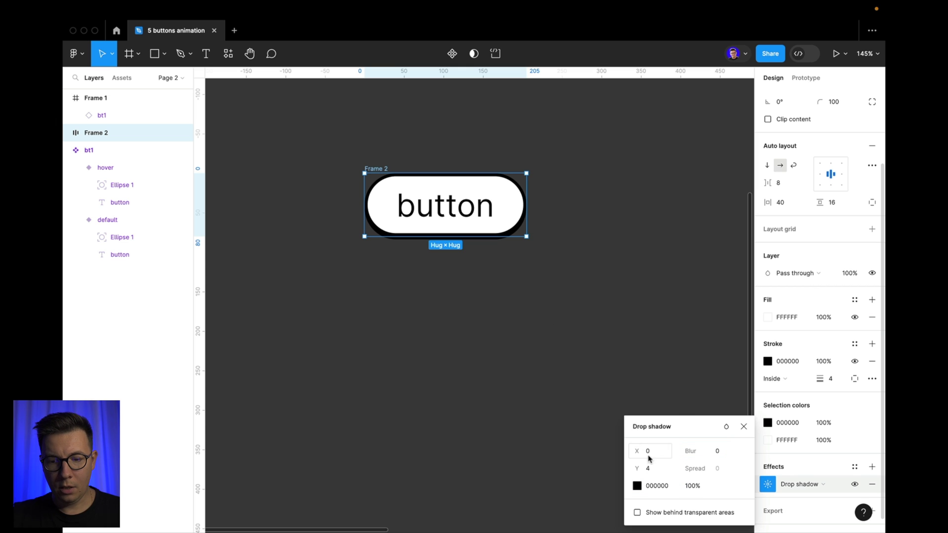
- Set the Y offset of Frame 2's drop shadow to 8
{"action": "left_click", "coordinate": [660, 473]}
{"action": "key", "text": "Up"}
{"action": "key", "text": "Up"}
{"action": "key", "text": "Up"}
{"action": "key", "text": "Up"}
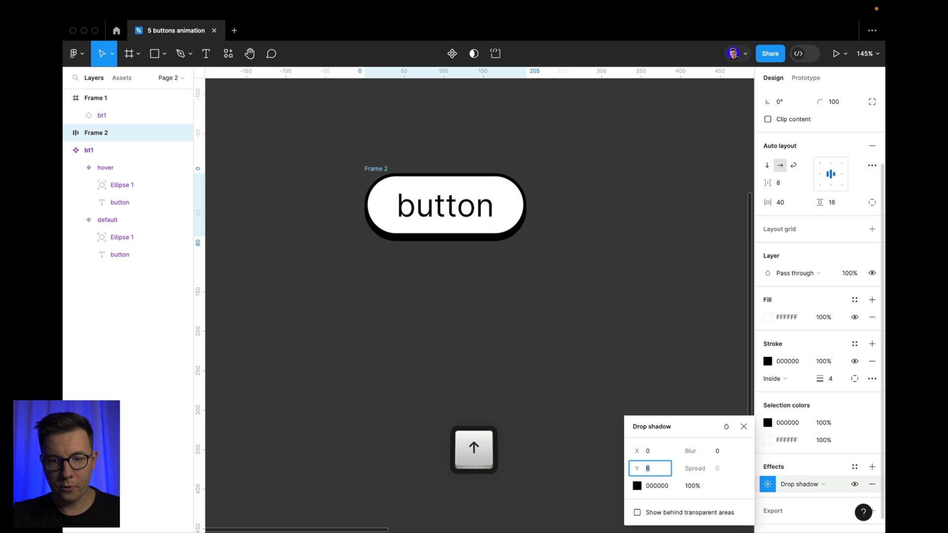
{"action": "key", "text": "Down"}
{"action": "key", "text": "Up"}
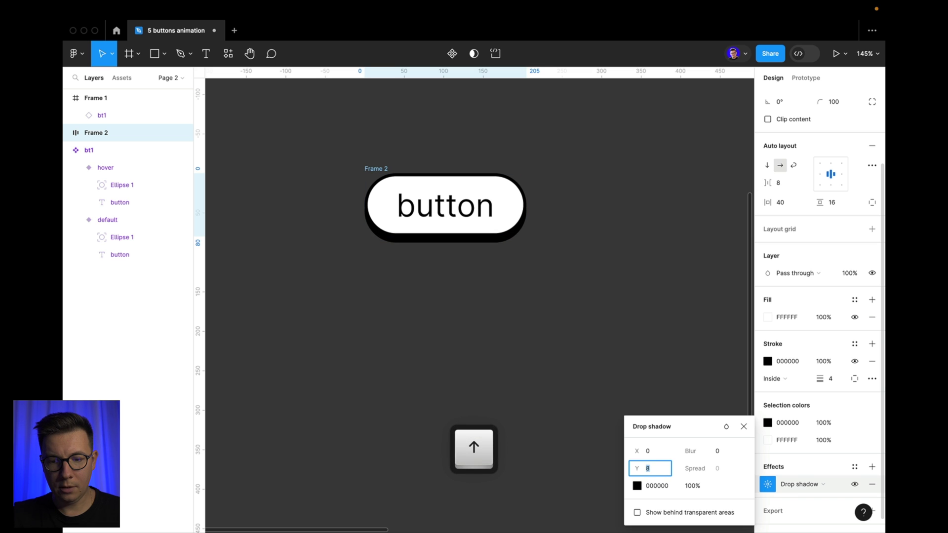
{"action": "key", "text": "Up"}
{"action": "key", "text": "Down"}
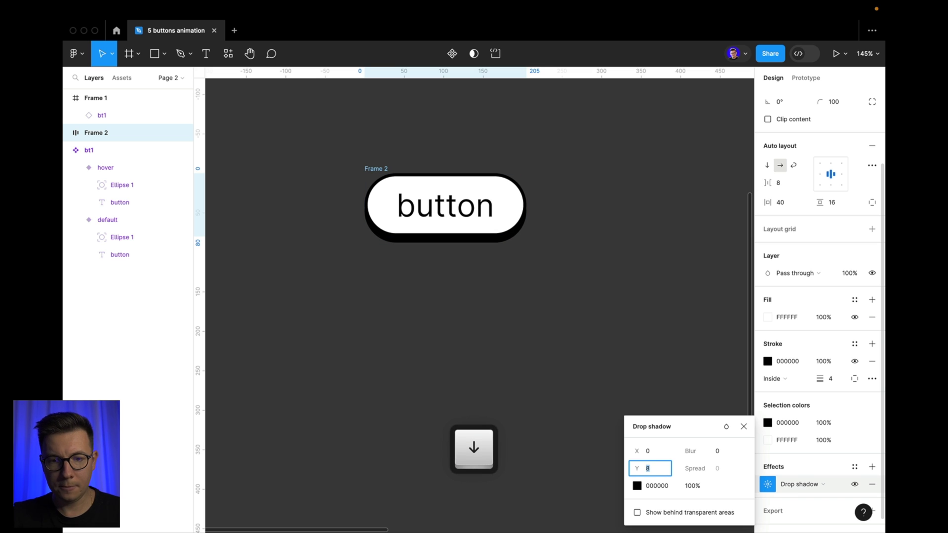
{"action": "left_click", "coordinate": [413, 273]}
- Draw a new frame around the button and shrink it to 205 × 88 so it fits the button and shadow
{"action": "scroll", "coordinate": [552, 281], "scroll_direction": "up", "scroll_amount": 3}
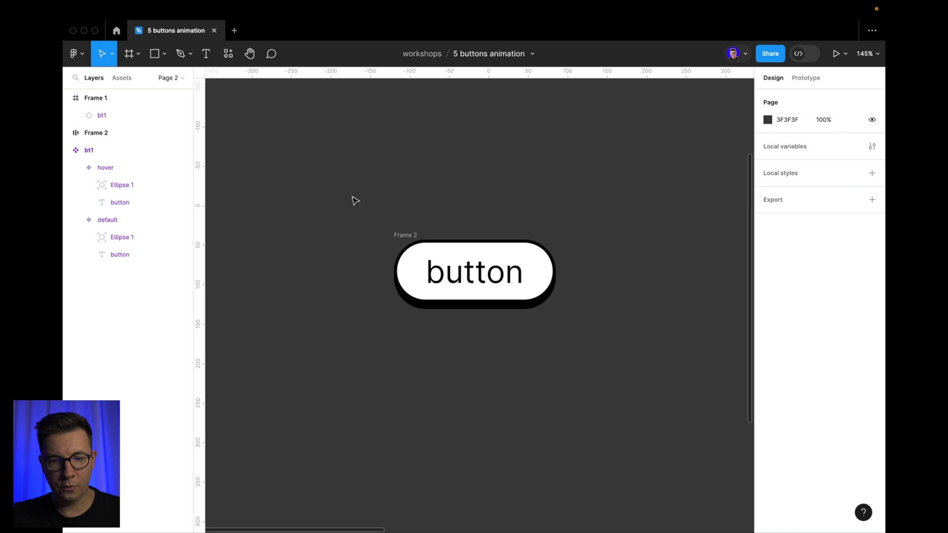
{"action": "key", "text": "a"}
{"action": "left_click_drag", "start_coordinate": [358, 199], "coordinate": [557, 310]}
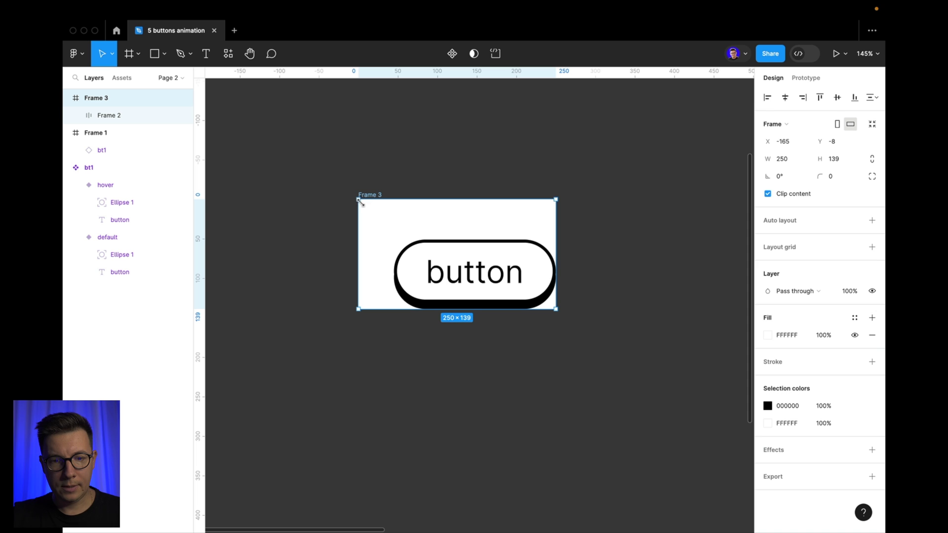
{"action": "left_click_drag", "start_coordinate": [359, 201], "coordinate": [393, 237]}
{"action": "scroll", "coordinate": [504, 250], "scroll_direction": "up", "scroll_amount": 5, "text": "ctrl"}
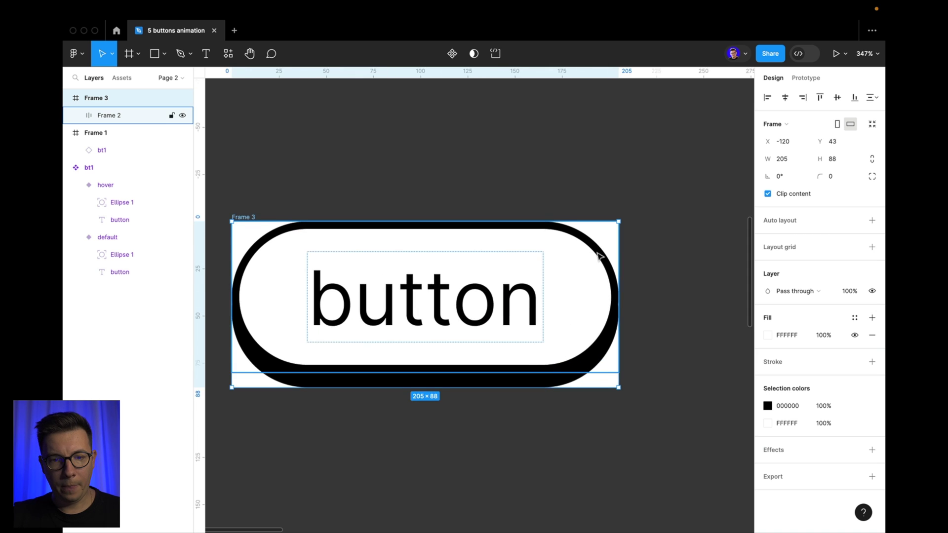
- Set the Y offset of the inner Frame 2's drop shadow to 6
{"action": "left_click", "coordinate": [419, 246]}
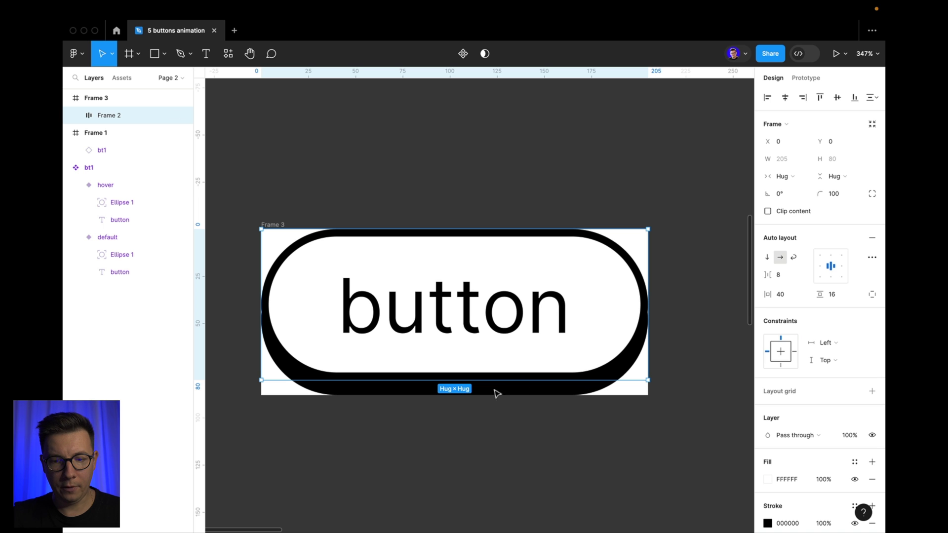
{"action": "left_click", "coordinate": [626, 396]}
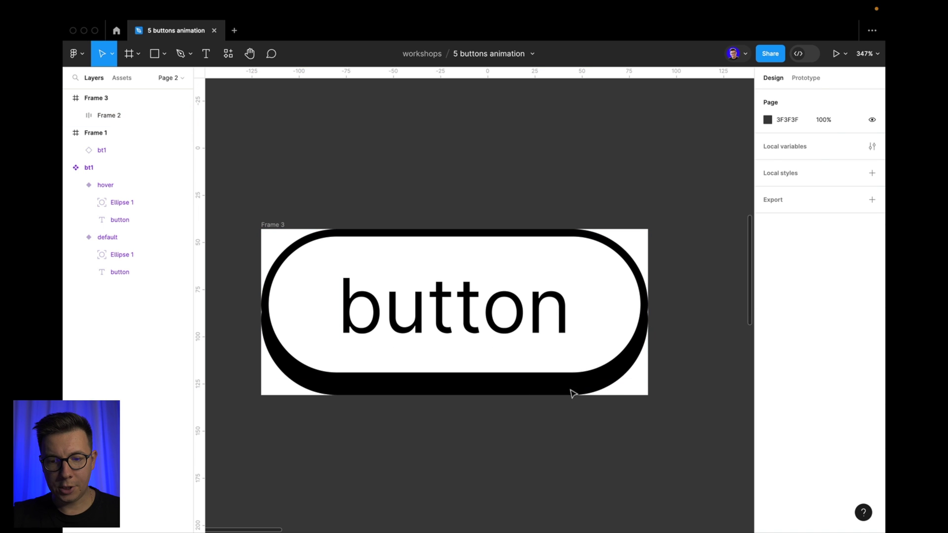
{"action": "left_click", "coordinate": [565, 394], "text": "super"}
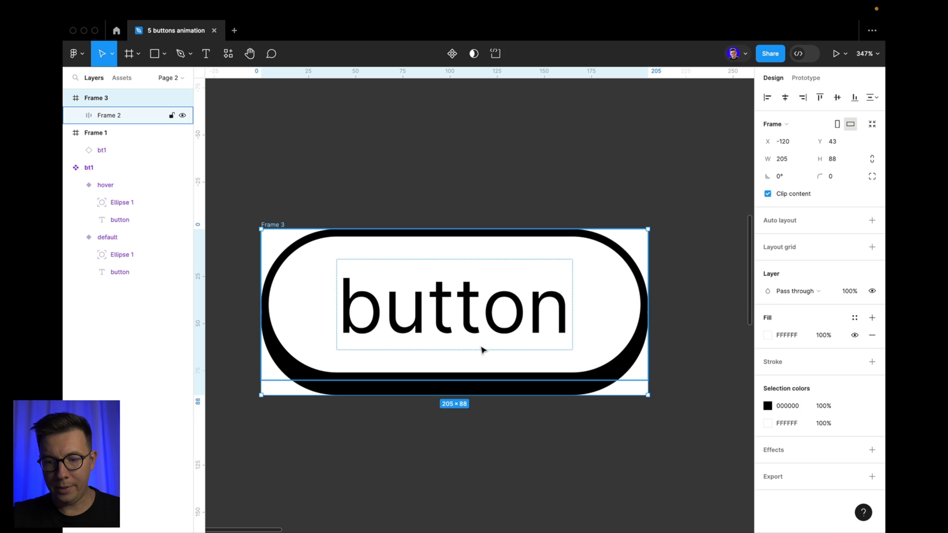
{"action": "left_click", "coordinate": [578, 356]}
{"action": "scroll", "coordinate": [775, 510], "scroll_direction": "down", "scroll_amount": 5}
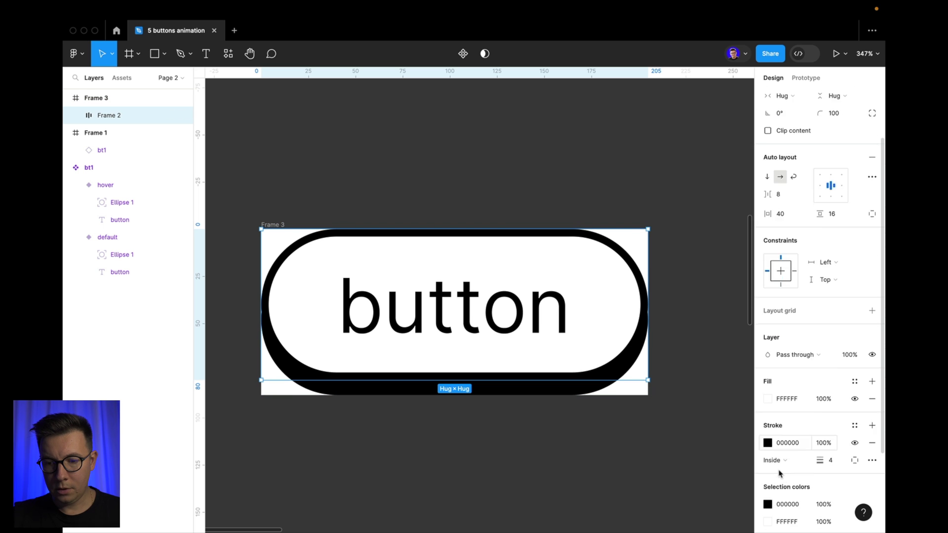
{"action": "left_click", "coordinate": [767, 515]}
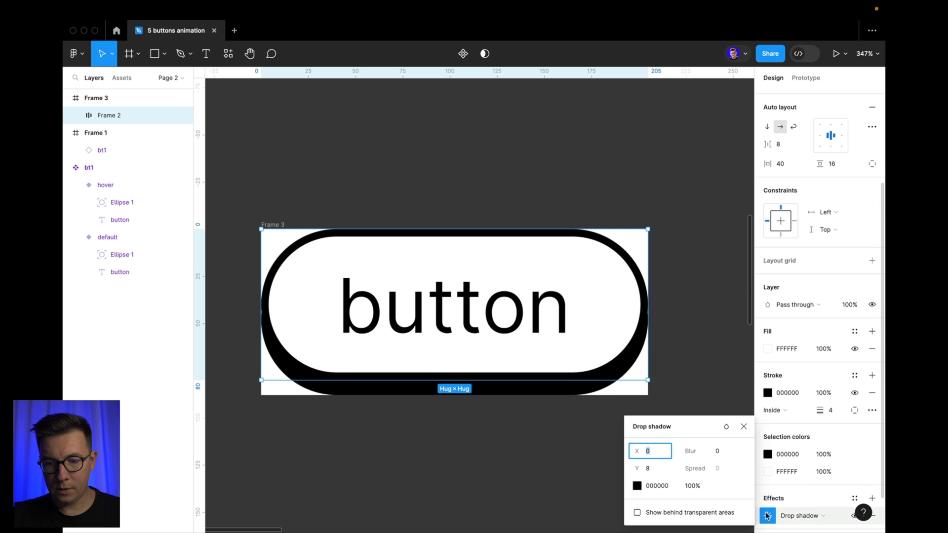
{"action": "left_click", "coordinate": [658, 470]}
{"action": "key", "text": "Up"}
{"action": "key", "text": "Down"}
{"action": "key", "text": "Down"}
{"action": "key", "text": "Down"}
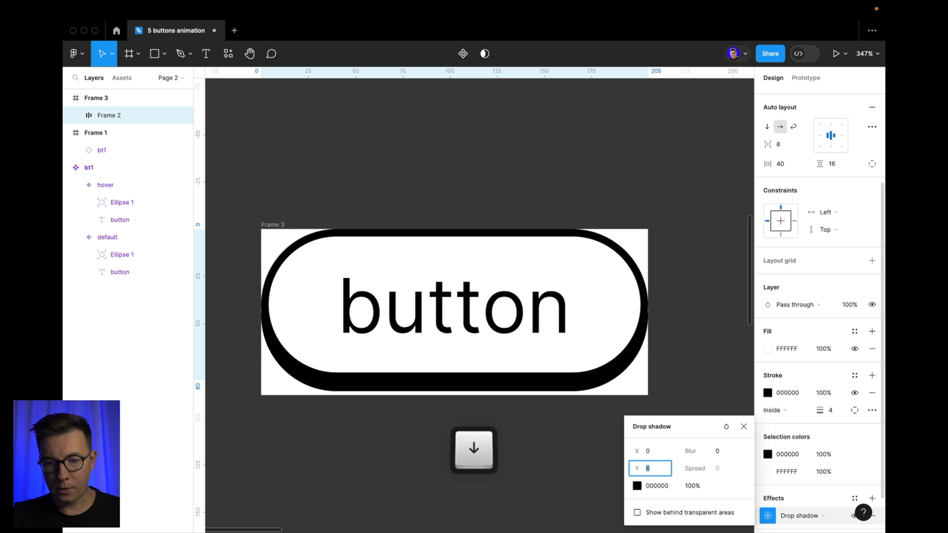
{"action": "key", "text": "Down"}
{"action": "key", "text": "Up"}
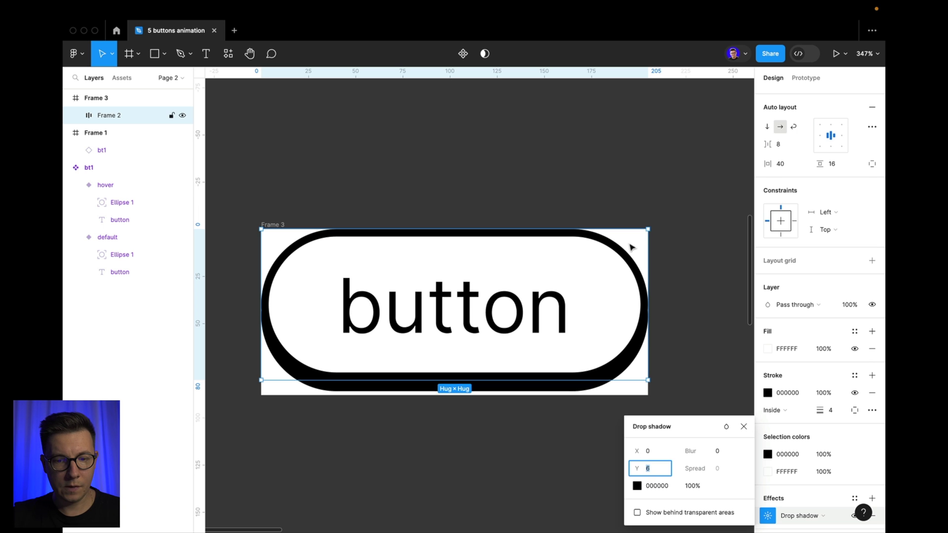
{"action": "key", "text": "Escape"}
- Reduce Frame 3's height to 86 to fit the shadow and remove its white fill
{"action": "left_click", "coordinate": [271, 226]}
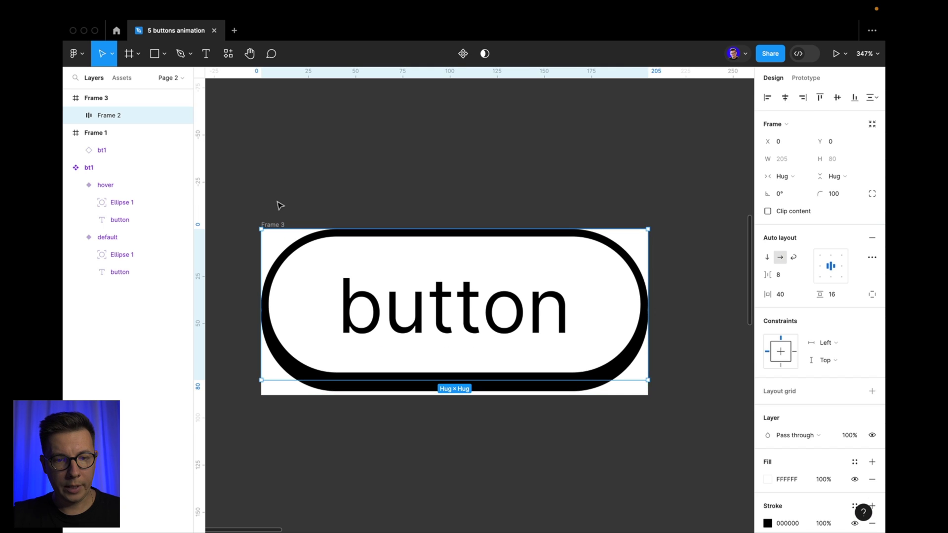
{"action": "key", "text": "Escape"}
{"action": "left_click", "coordinate": [276, 233]}
{"action": "key", "text": "super"}
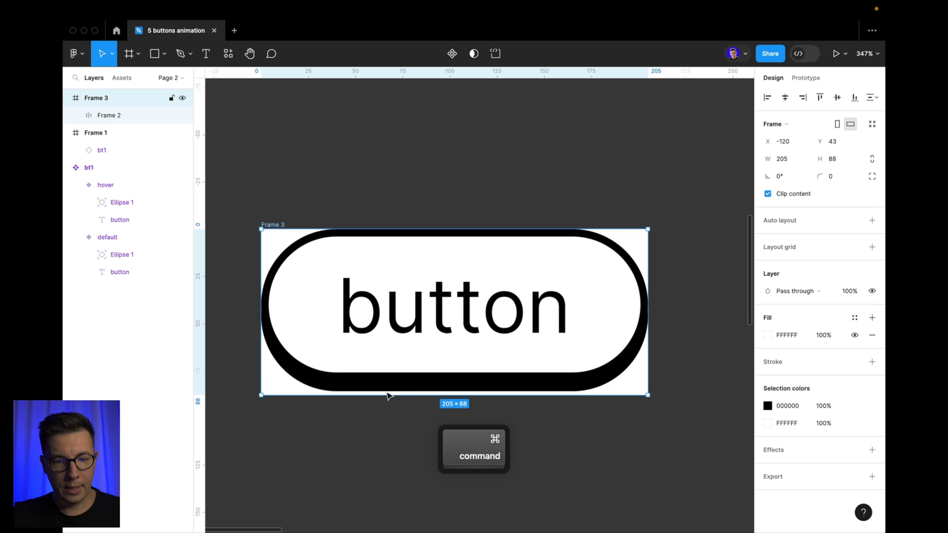
{"action": "left_click_drag", "start_coordinate": [385, 394], "coordinate": [384, 392]}
{"action": "key", "text": "Escape"}
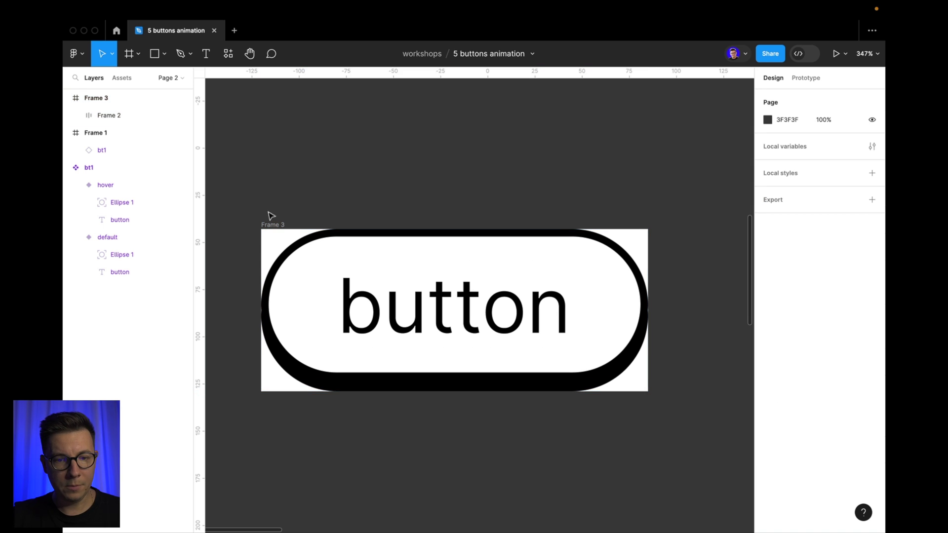
{"action": "left_click", "coordinate": [270, 225]}
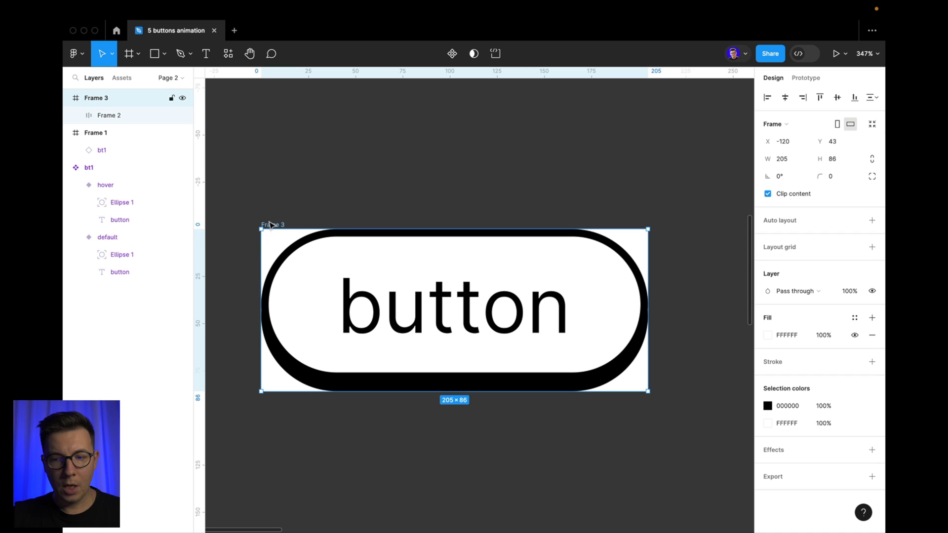
{"action": "left_click", "coordinate": [873, 336]}
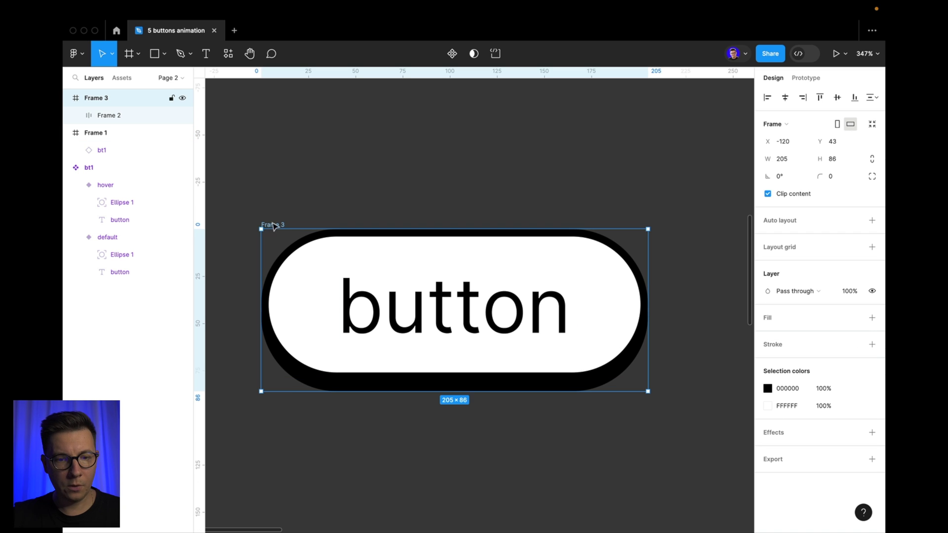
- Rename Frame 3 as bt2/default
{"action": "type", "text": "bt2"}
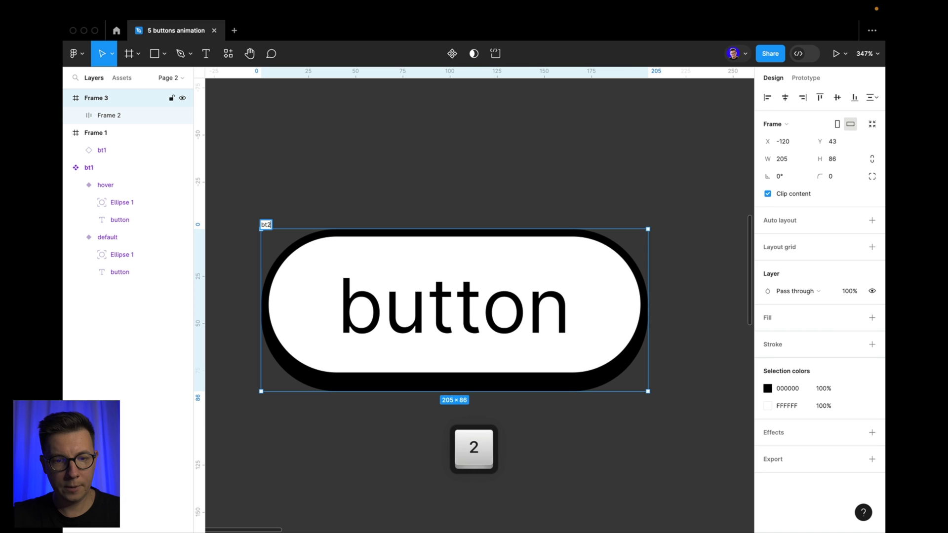
{"action": "left_click", "coordinate": [389, 146]}
{"action": "left_click", "coordinate": [267, 225]}
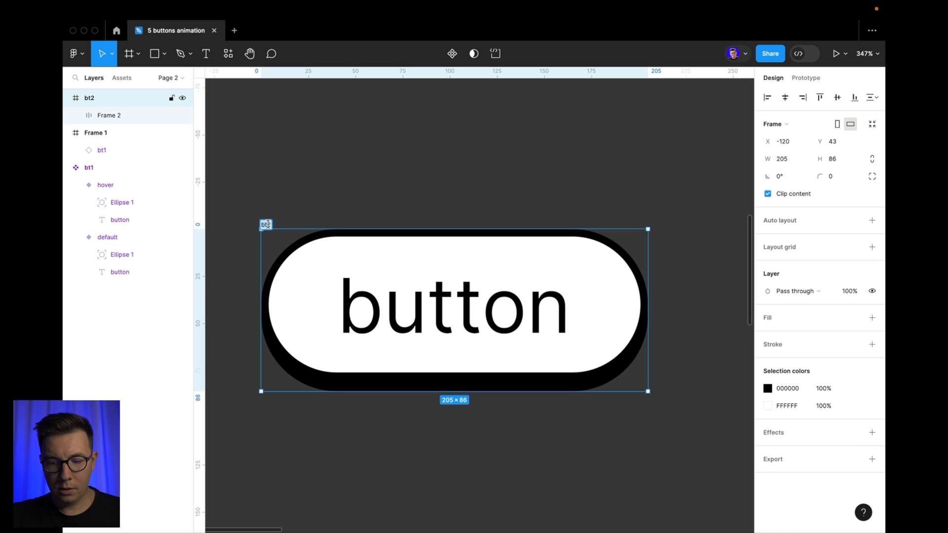
{"action": "double_click", "coordinate": [267, 224]}
{"action": "key", "text": "Right"}
{"action": "type", "text": "/"}
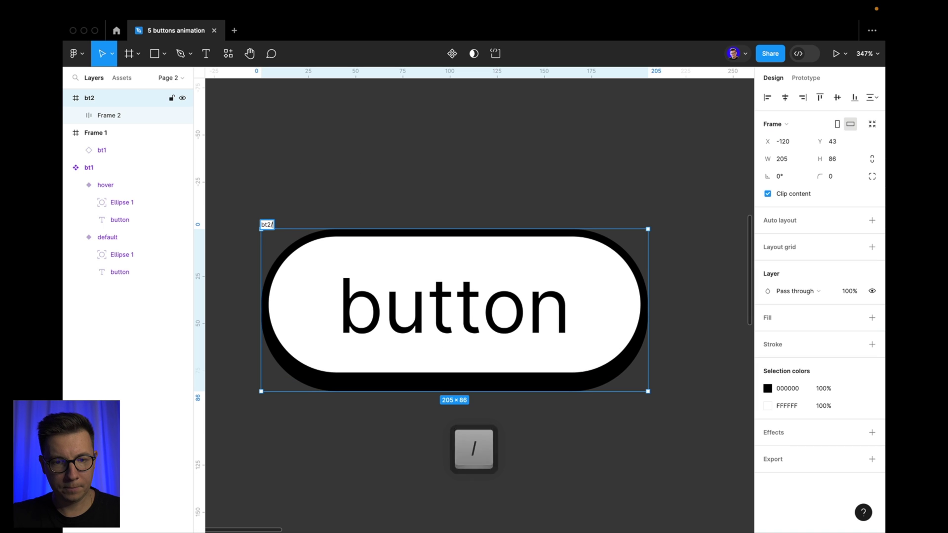
{"action": "type", "text": "default"}
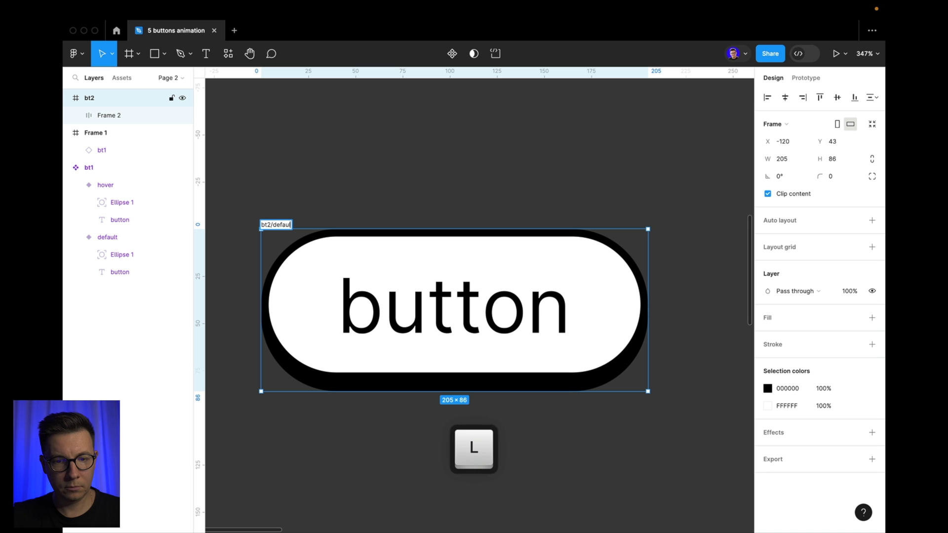
{"action": "left_click", "coordinate": [349, 144]}
- Duplicate the bt2/default frame to the right of the original, at X 115, Y 43
{"action": "scroll", "coordinate": [349, 143], "scroll_direction": "down", "scroll_amount": 5}
{"action": "left_click", "coordinate": [317, 184]}
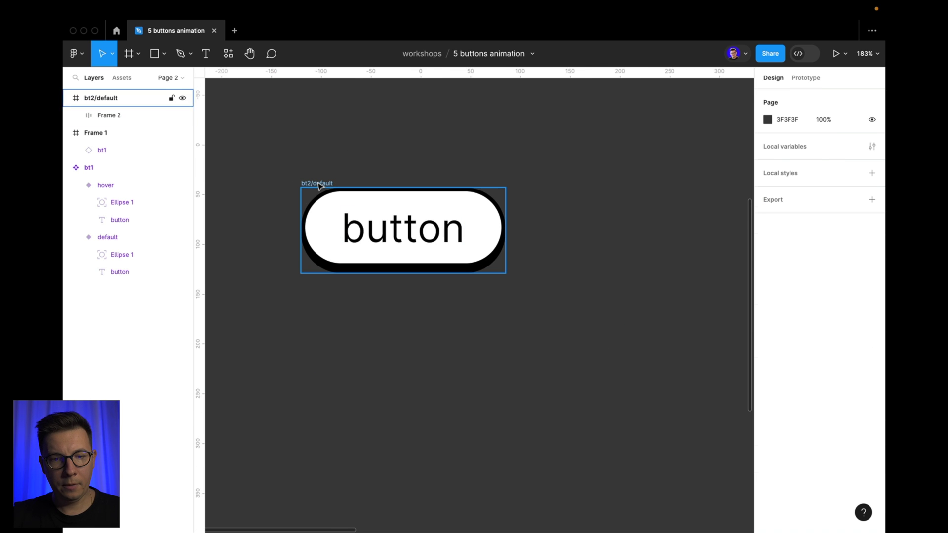
{"action": "left_click_drag", "start_coordinate": [324, 187], "coordinate": [555, 185]}
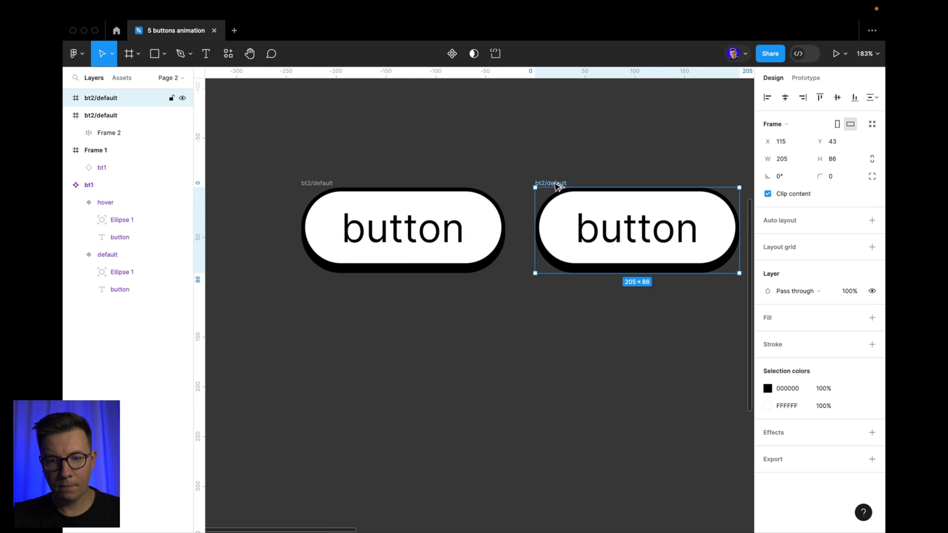
- Rename the duplicated bt2/default frame as bt2/hover
{"action": "scroll", "coordinate": [593, 170], "scroll_direction": "right", "scroll_amount": 5}
{"action": "scroll", "coordinate": [493, 188], "scroll_direction": "up", "scroll_amount": 5}
{"action": "double_click", "coordinate": [372, 218]}
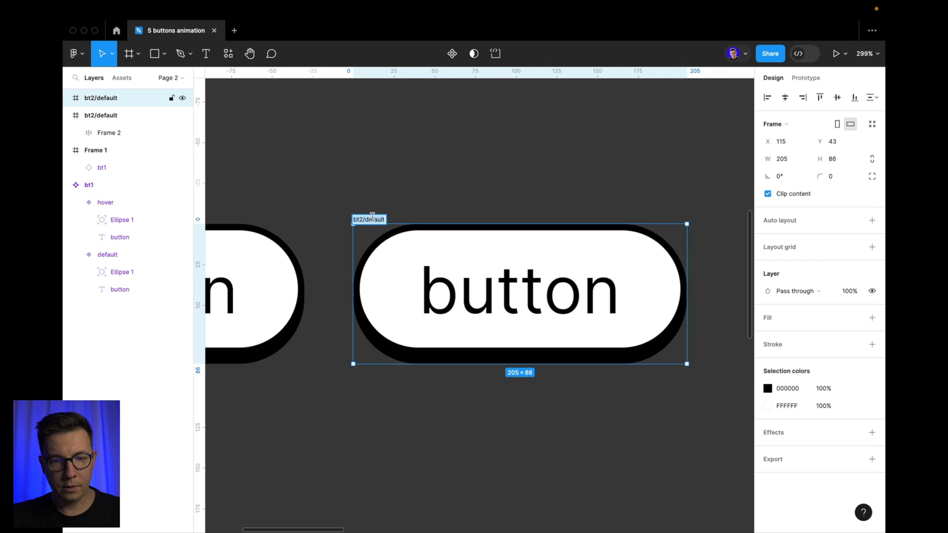
{"action": "key", "text": "Right"}
{"action": "key", "text": "BackSpace"}
{"action": "key", "text": "BackSpace"}
{"action": "key", "text": "BackSpace"}
{"action": "key", "text": "BackSpace"}
{"action": "key", "text": "BackSpace"}
{"action": "key", "text": "BackSpace"}
{"action": "key", "text": "BackSpace"}
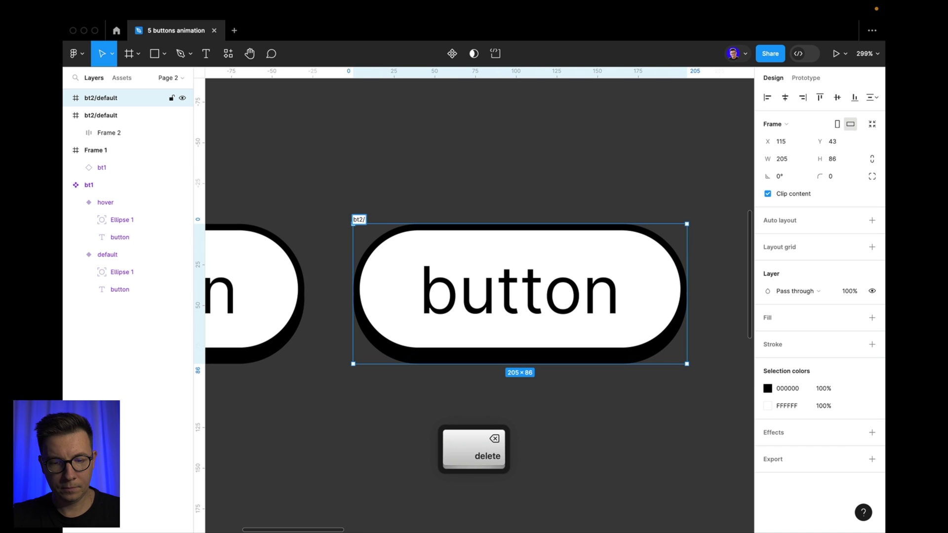
{"action": "type", "text": "hover"}
{"action": "left_click", "coordinate": [467, 166]}
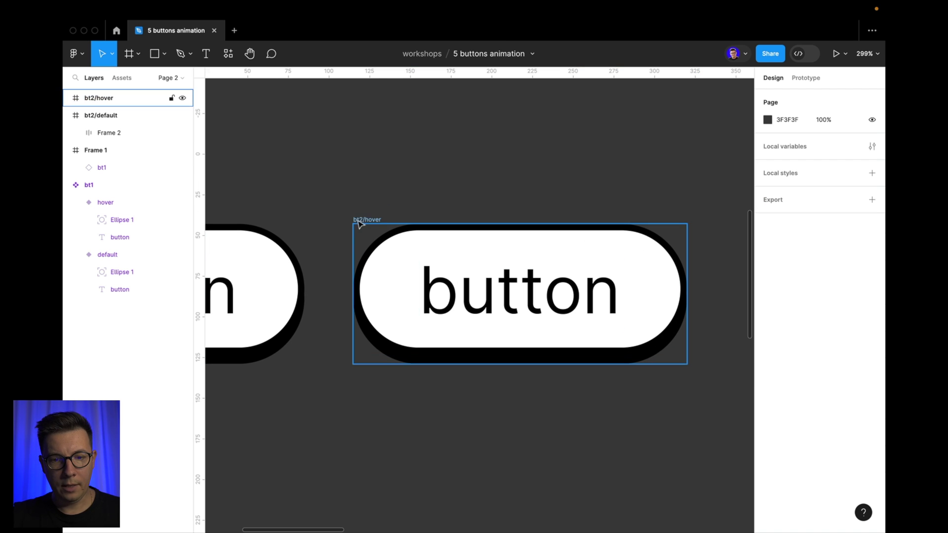
- Hide the drop shadow on Frame 2 inside the bt2/hover frame
{"action": "left_click", "coordinate": [424, 270]}
{"action": "scroll", "coordinate": [826, 423], "scroll_direction": "down", "scroll_amount": 5}
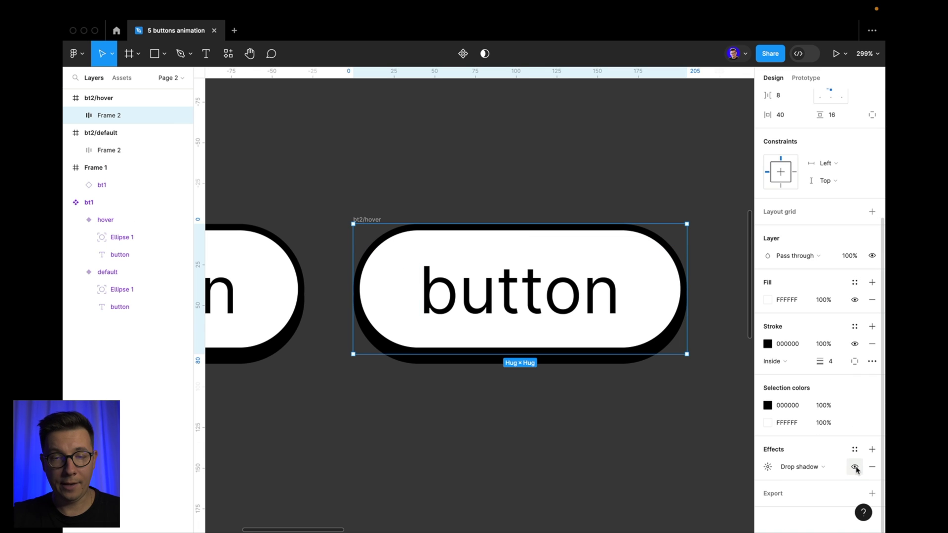
{"action": "left_click", "coordinate": [855, 467]}
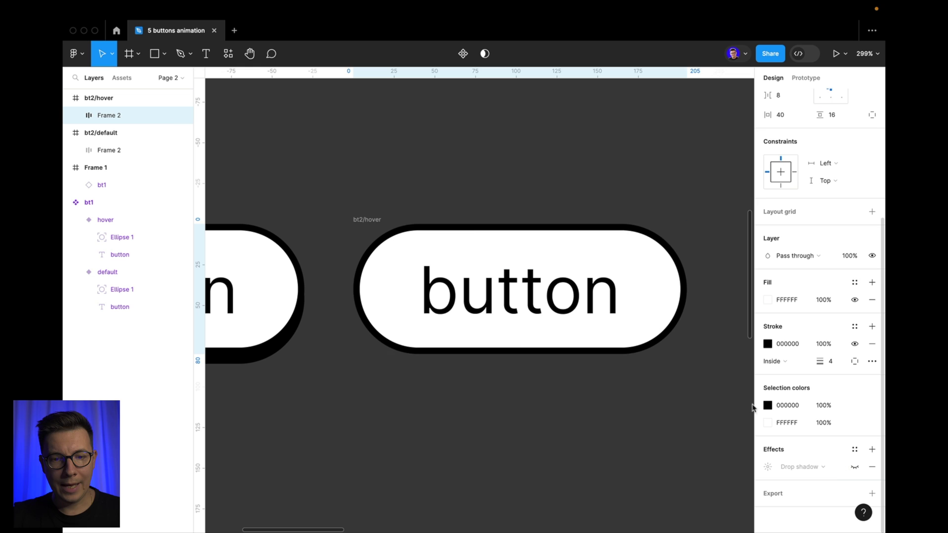
{"action": "key", "text": "Escape"}
- Align Frame 2 to the bottom edge of its bt2/hover parent frame
{"action": "left_click", "coordinate": [466, 248]}
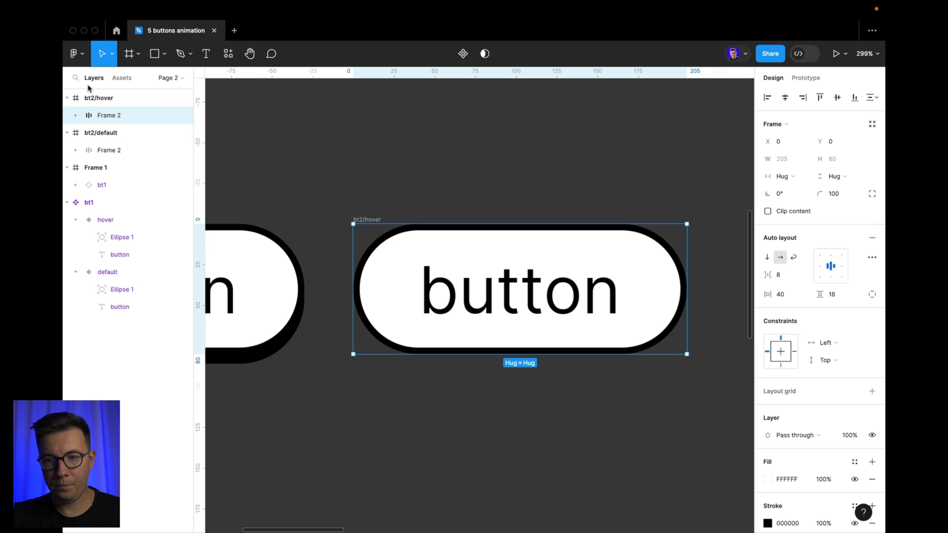
{"action": "left_click", "coordinate": [855, 97]}
{"action": "left_click", "coordinate": [113, 98]}
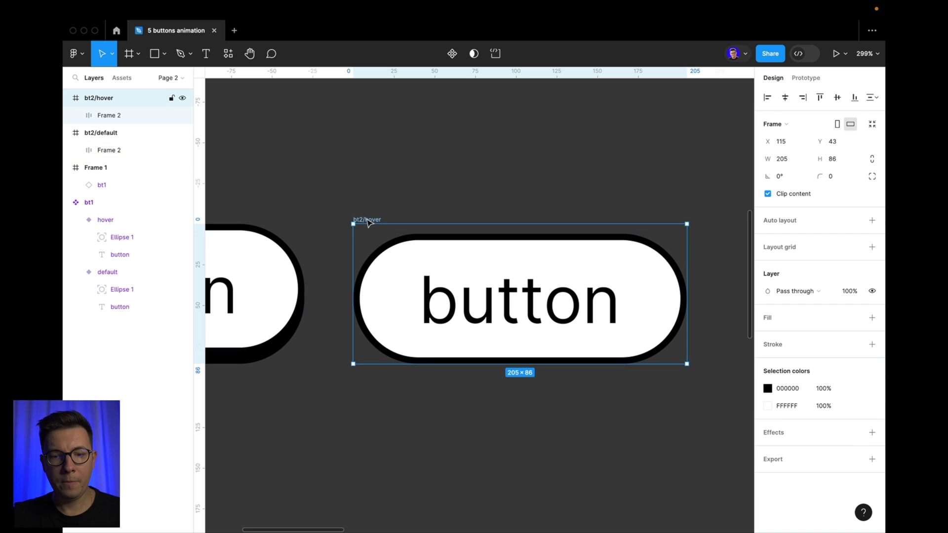
- Combine the bt2/default and bt2/hover frames into one component set with two variants
{"action": "scroll", "coordinate": [516, 169], "scroll_direction": "down", "scroll_amount": 5}
{"action": "scroll", "coordinate": [458, 153], "scroll_direction": "down", "scroll_amount": 2}
{"action": "left_click", "coordinate": [434, 155]}
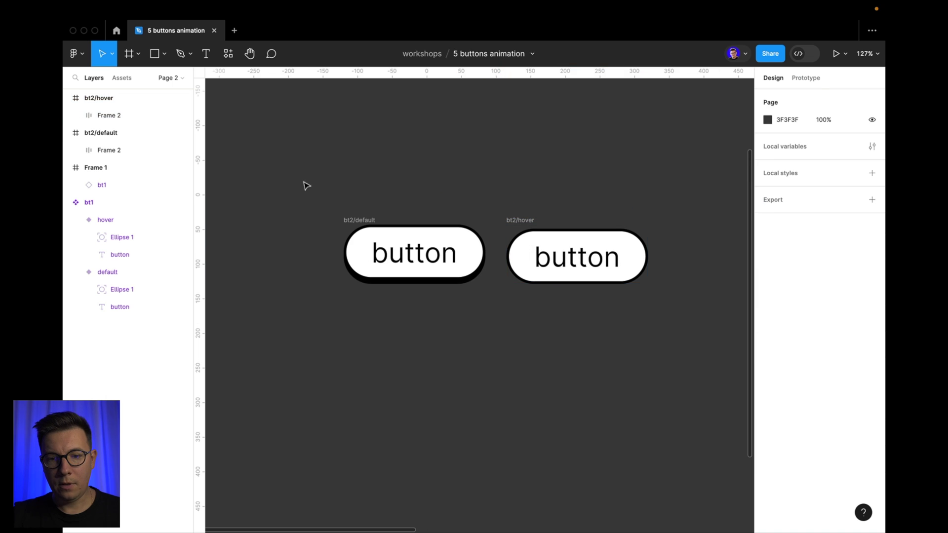
{"action": "left_click_drag", "start_coordinate": [282, 182], "coordinate": [714, 325]}
{"action": "left_click_drag", "start_coordinate": [779, 350], "coordinate": [582, 277]}
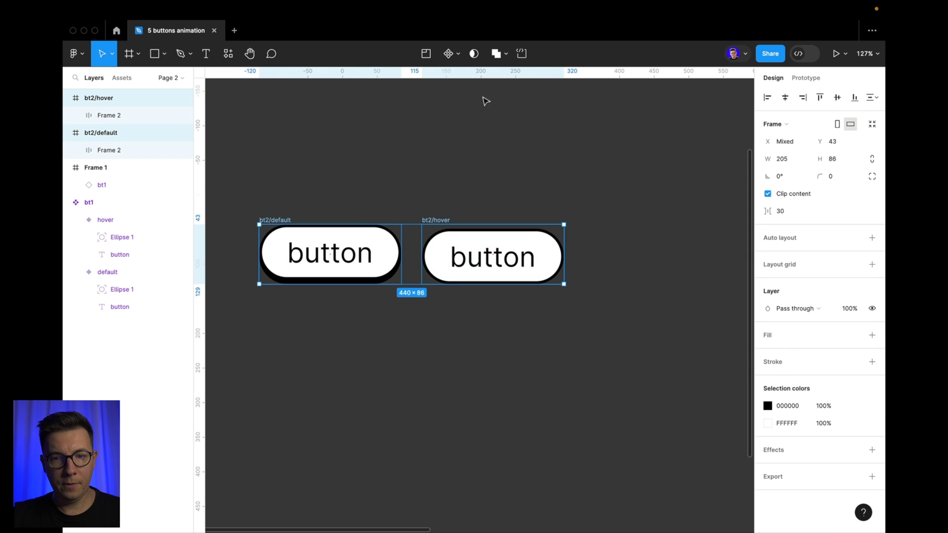
{"action": "left_click", "coordinate": [459, 54]}
{"action": "left_click", "coordinate": [443, 106]}
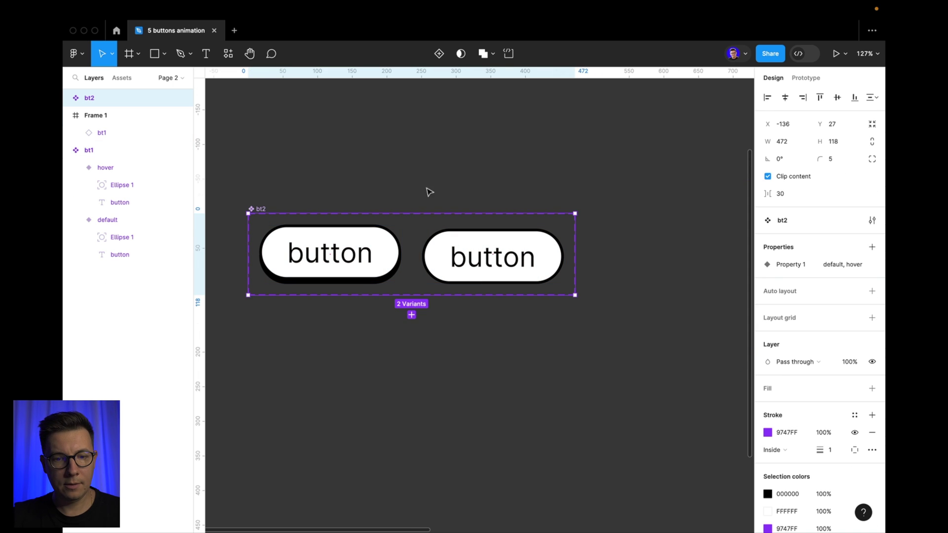
- Link bt2's default variant to its hover variant with a While hovering interaction
{"action": "left_click", "coordinate": [374, 265]}
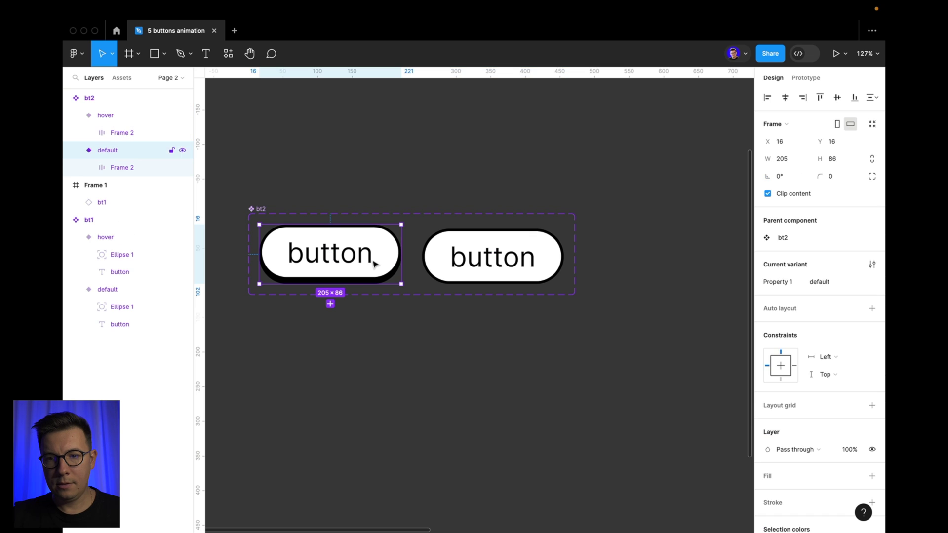
{"action": "left_click", "coordinate": [806, 78]}
{"action": "left_click_drag", "start_coordinate": [401, 255], "coordinate": [430, 257]}
{"action": "left_click", "coordinate": [400, 286]}
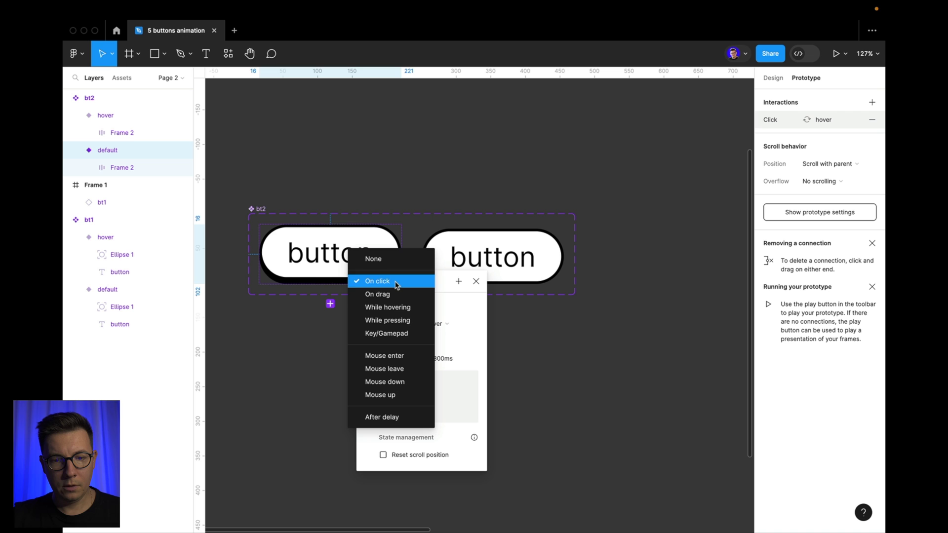
{"action": "left_click", "coordinate": [398, 308]}
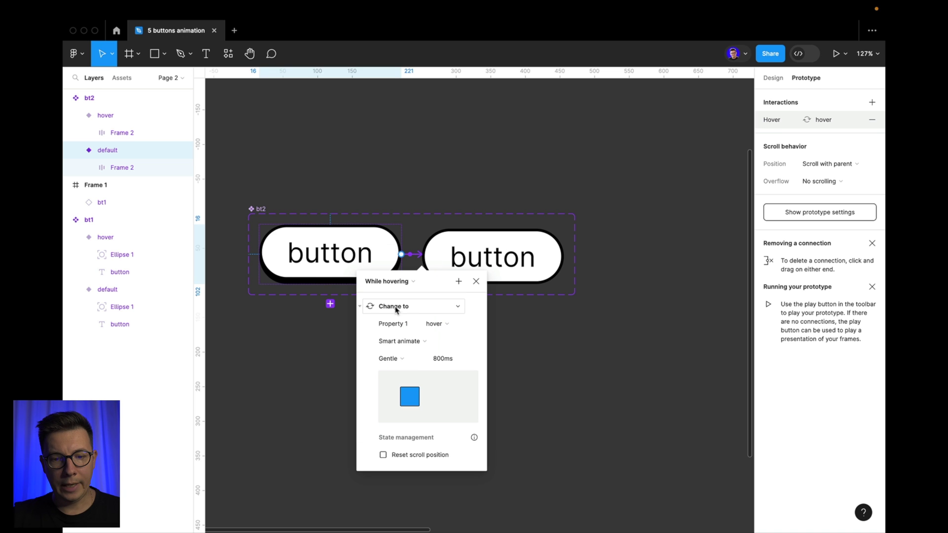
- Set the animation of bt2's hover interaction to Instant
{"action": "left_click", "coordinate": [407, 346]}
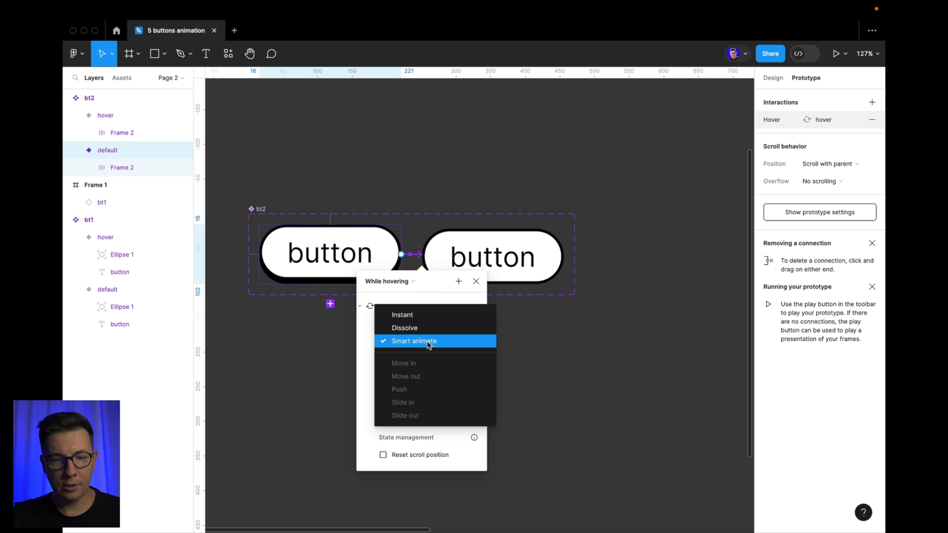
{"action": "left_click", "coordinate": [409, 318]}
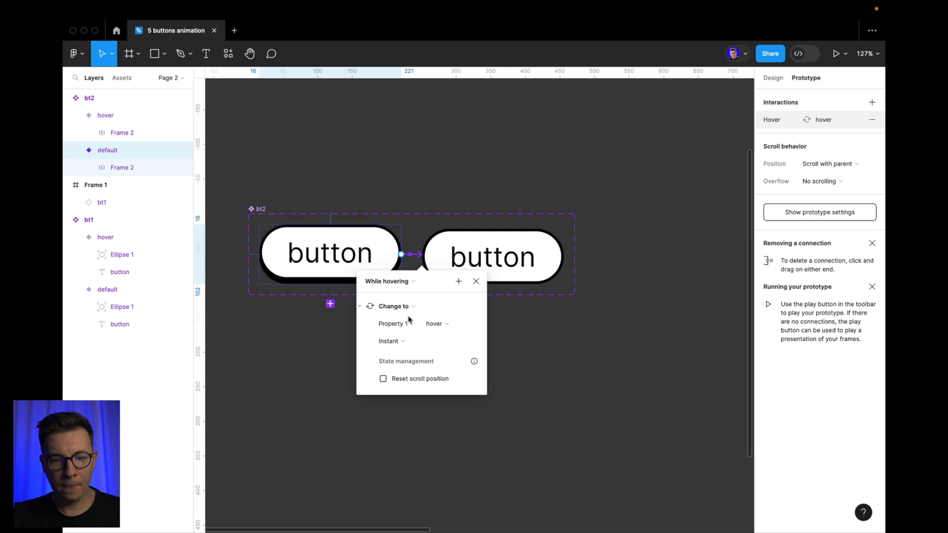
{"action": "left_click", "coordinate": [425, 167]}
- Place an instance of bt2's default variant in Frame 1, directly below the bt1 instance
{"action": "scroll", "coordinate": [457, 187], "scroll_direction": "down", "scroll_amount": 5}
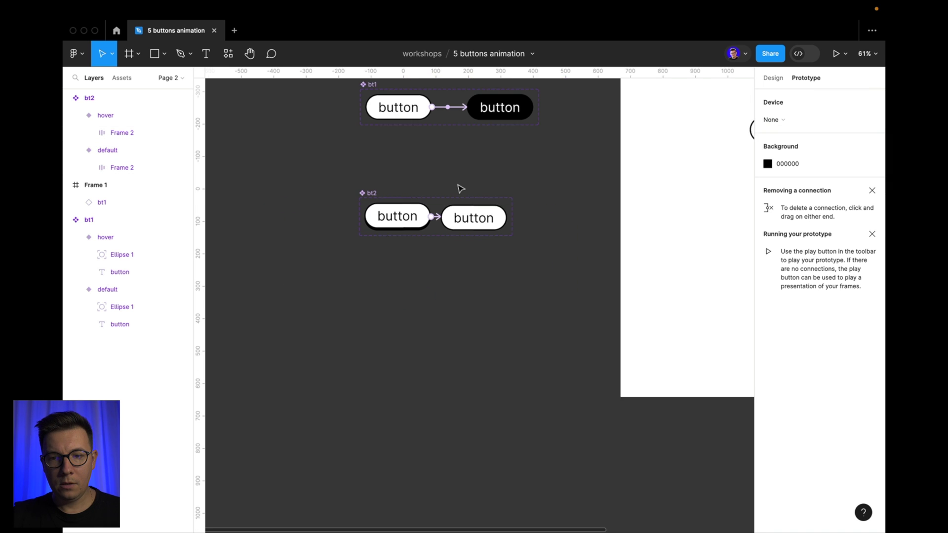
{"action": "left_click_drag", "start_coordinate": [457, 187], "coordinate": [650, 276]}
{"action": "left_click", "coordinate": [263, 312]}
{"action": "left_click", "coordinate": [616, 148]}
- Preview Frame 1 as a prototype to check both buttons, and close the preview
{"action": "left_click", "coordinate": [503, 162]}
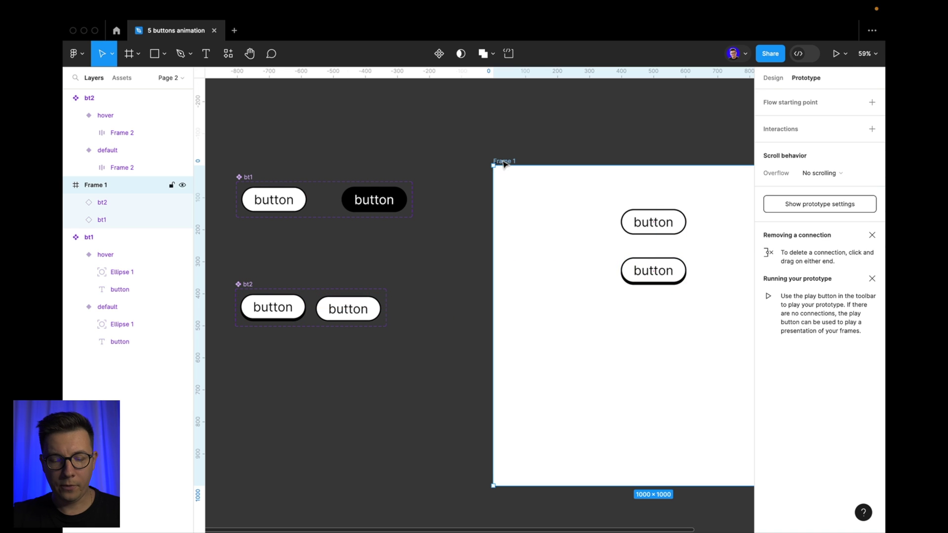
{"action": "key", "text": "shift+space"}
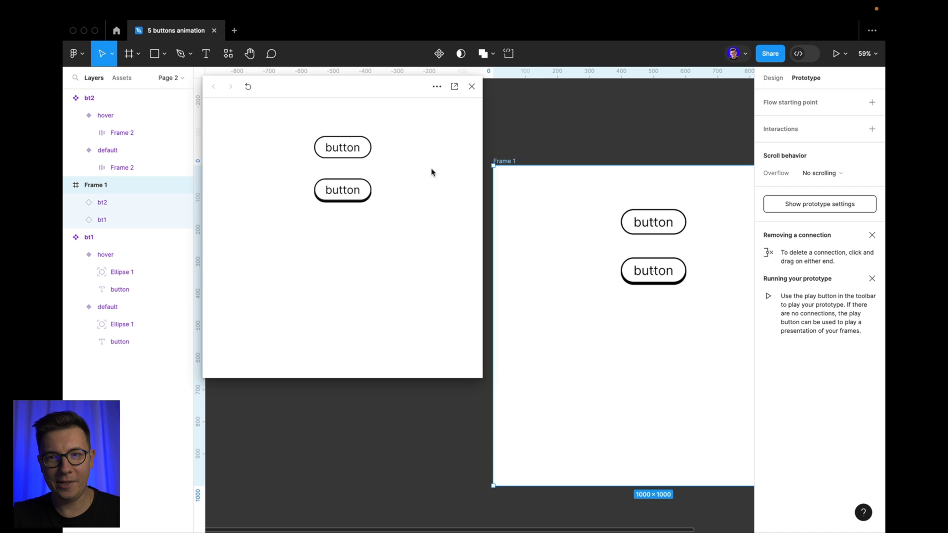
{"action": "left_click", "coordinate": [472, 87]}
{"action": "scroll", "coordinate": [496, 188], "scroll_direction": "up", "scroll_amount": 5}
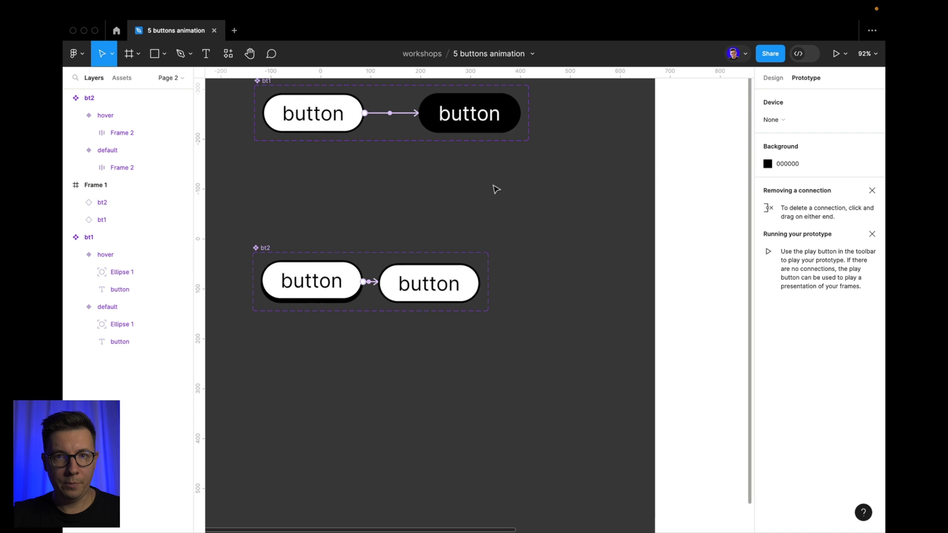
{"action": "key", "text": "BackSpace"}
{"action": "scroll", "coordinate": [441, 291], "scroll_direction": "down", "scroll_amount": 3}
{"action": "scroll", "coordinate": [441, 290], "scroll_direction": "up", "scroll_amount": 5}
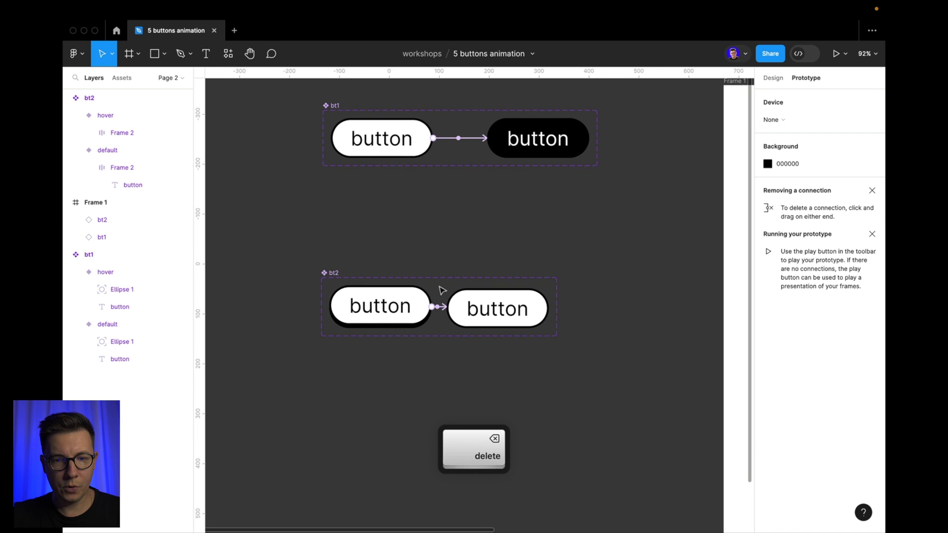
- Copy bt1's default variant as an instance onto the canvas below bt2, at X -121, Y 409
{"action": "left_click", "coordinate": [379, 155]}
{"action": "scroll", "coordinate": [380, 151], "scroll_direction": "down", "scroll_amount": 1}
{"action": "scroll", "coordinate": [434, 134], "scroll_direction": "left", "scroll_amount": 3}
{"action": "key", "text": "alt"}
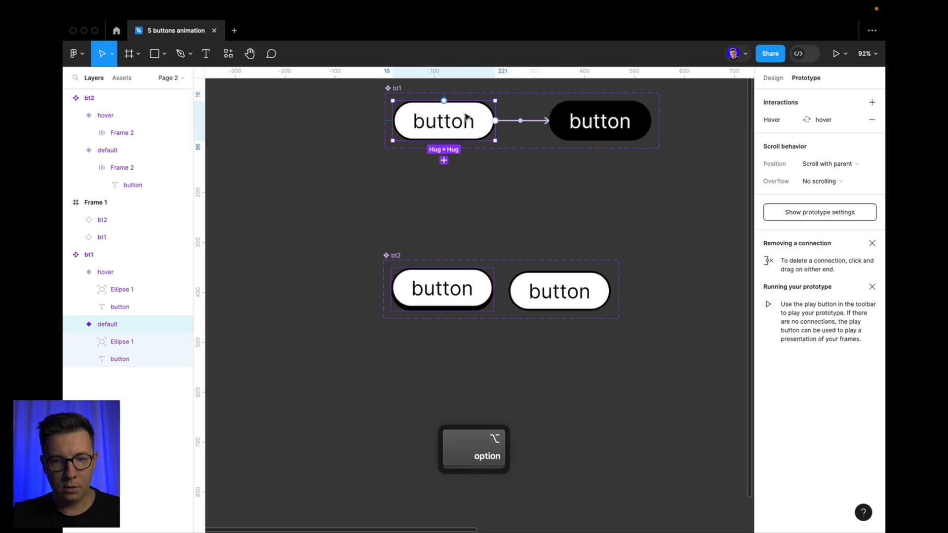
{"action": "left_click_drag", "start_coordinate": [496, 117], "coordinate": [505, 459]}
{"action": "scroll", "coordinate": [524, 350], "scroll_direction": "down", "scroll_amount": 5}
{"action": "left_click_drag", "start_coordinate": [409, 332], "coordinate": [425, 339]}
- Detach the copied bt1 instance from its main component
{"action": "right_click", "coordinate": [435, 341]}
{"action": "mouse_move", "coordinate": [516, 366]}
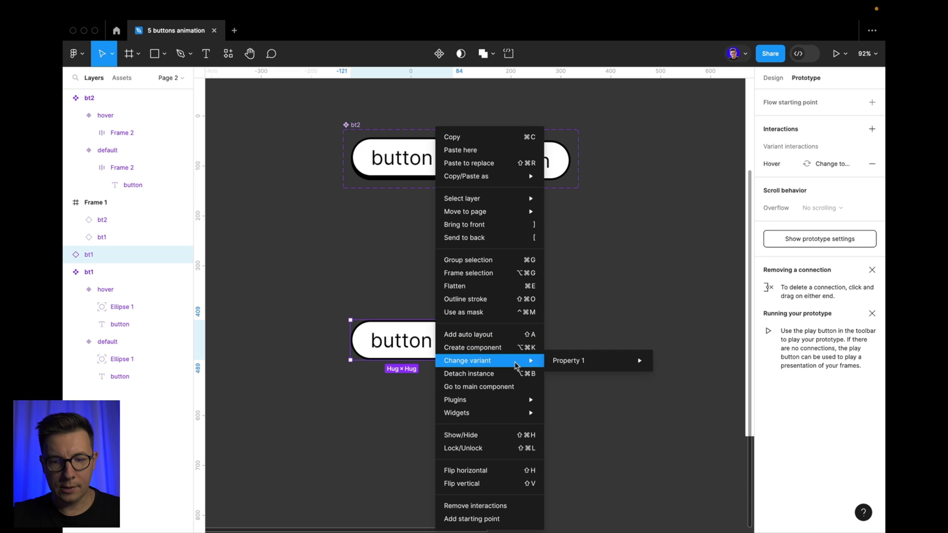
{"action": "left_click", "coordinate": [482, 377]}
{"action": "key", "text": "Escape"}
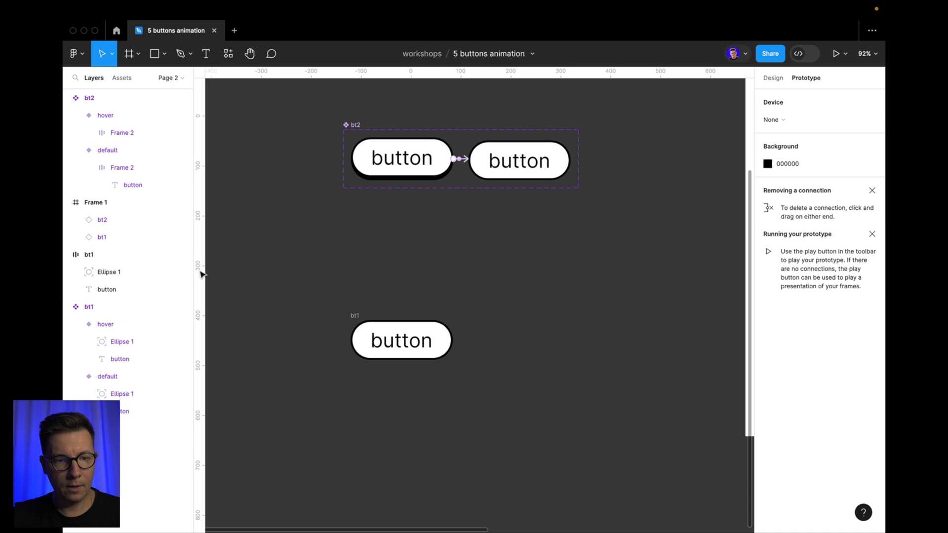
- Delete the Ellipse 1 layer from the detached bt1 frame
{"action": "left_click", "coordinate": [402, 348]}
{"action": "left_click", "coordinate": [108, 272]}
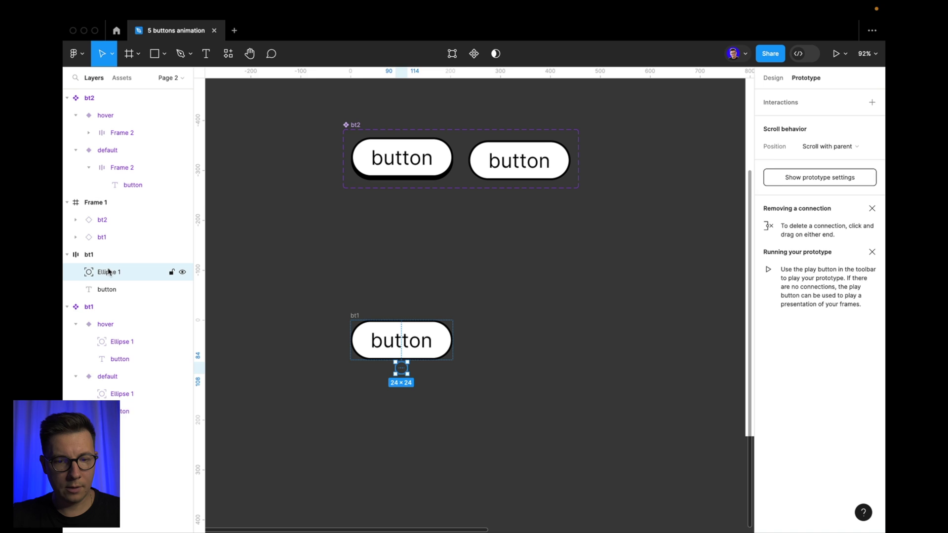
{"action": "key", "text": "Delete"}
- Fill the detached bt1 frame with blue 124DE5 and remove its black stroke
{"action": "scroll", "coordinate": [368, 288], "scroll_direction": "down", "scroll_amount": 2}
{"action": "scroll", "coordinate": [368, 288], "scroll_direction": "left", "scroll_amount": 2}
{"action": "left_click", "coordinate": [391, 292]}
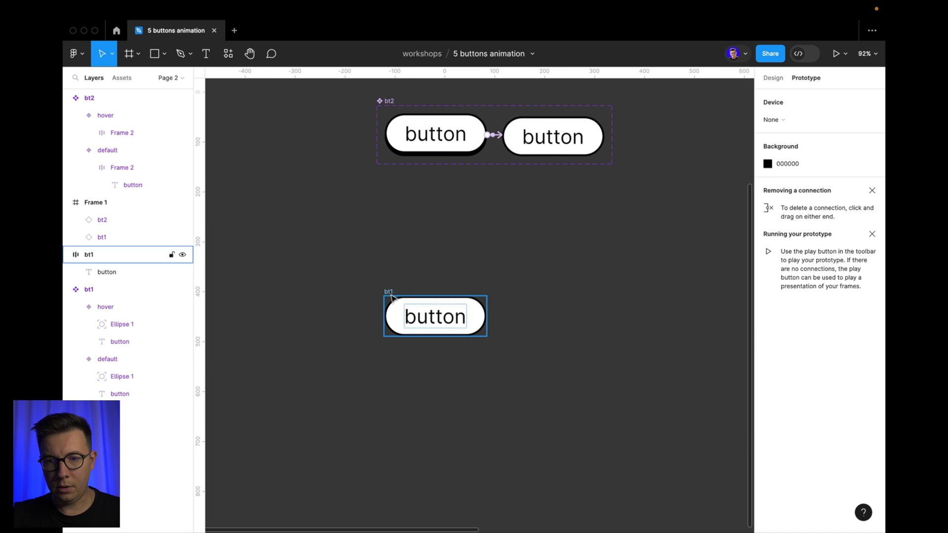
{"action": "left_click", "coordinate": [773, 77]}
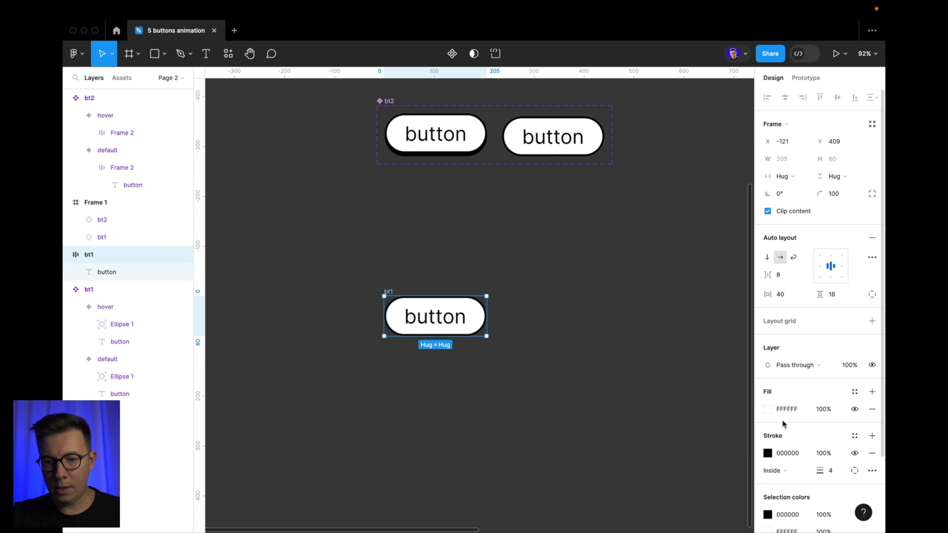
{"action": "scroll", "coordinate": [783, 395], "scroll_direction": "down", "scroll_amount": 3}
{"action": "left_click", "coordinate": [768, 319]}
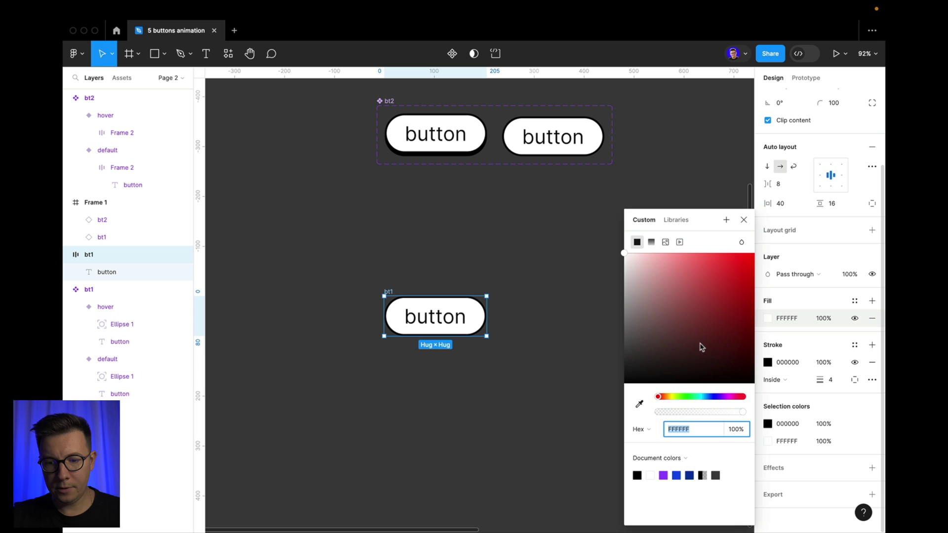
{"action": "left_click", "coordinate": [679, 474]}
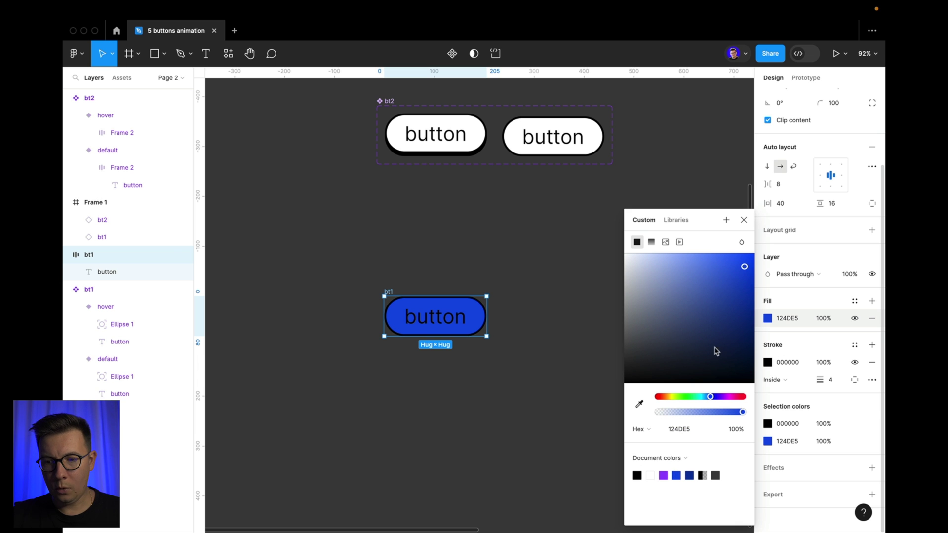
{"action": "left_click", "coordinate": [873, 363]}
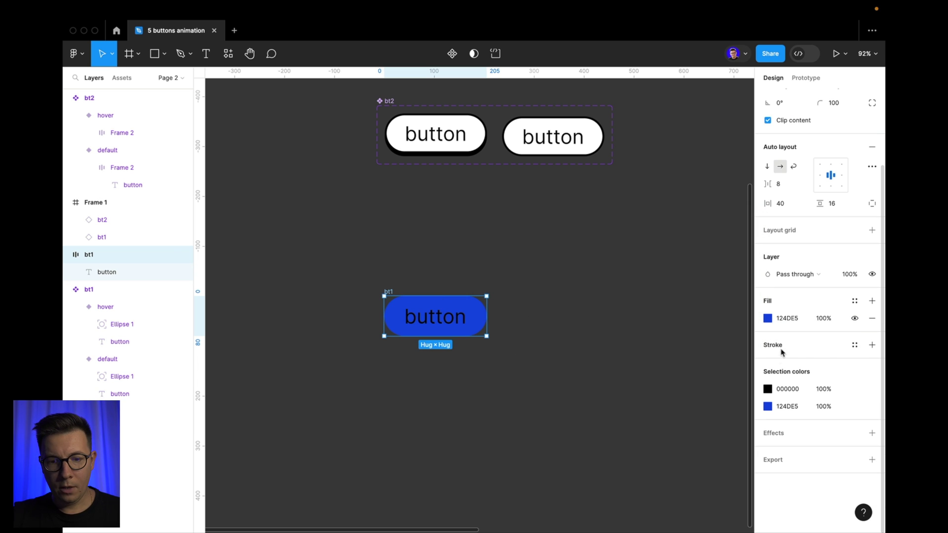
- Change the text colour of the blue button's label to white FFFFFF
{"action": "left_click", "coordinate": [448, 325]}
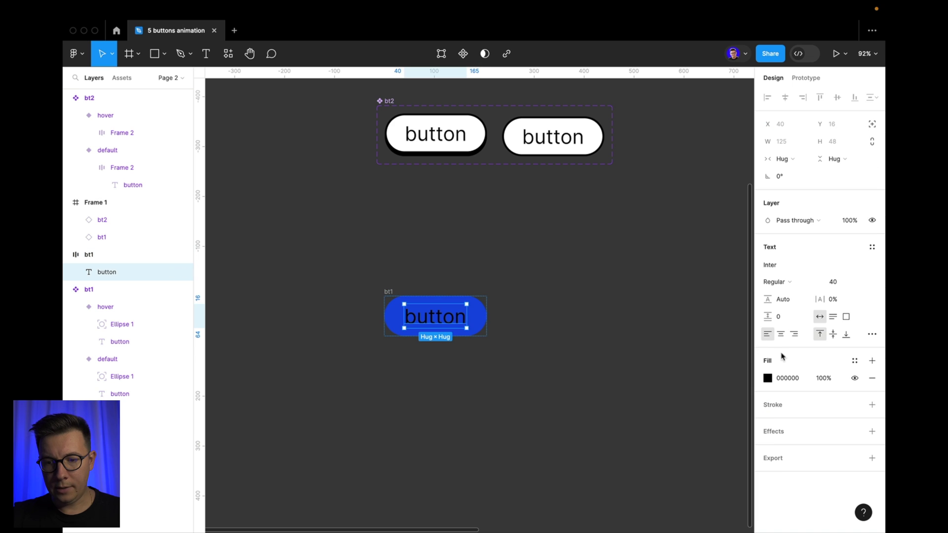
{"action": "left_click", "coordinate": [768, 378]}
{"action": "left_click_drag", "start_coordinate": [640, 325], "coordinate": [606, 265]}
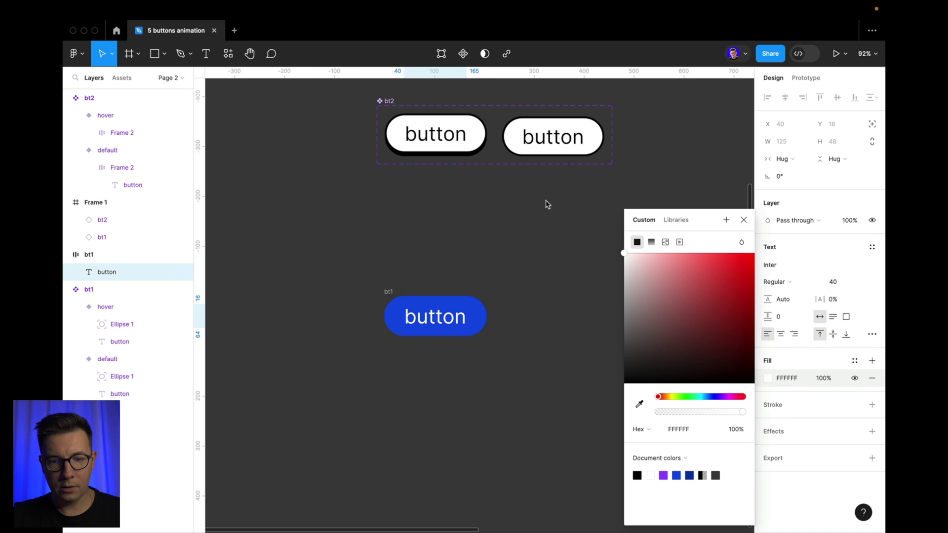
{"action": "left_click", "coordinate": [547, 204]}
{"action": "left_click", "coordinate": [391, 311]}
{"action": "left_click", "coordinate": [390, 271]}
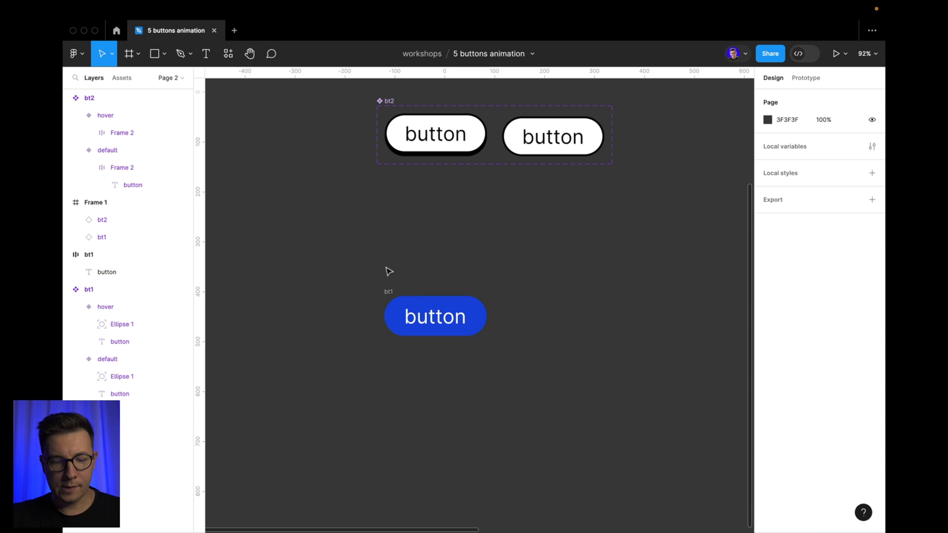
- Draw a thin vertical rectangle about 105 high up and left of the blue button, and set its width to 10
{"action": "key", "text": "r"}
{"action": "left_click_drag", "start_coordinate": [332, 243], "coordinate": [340, 298]}
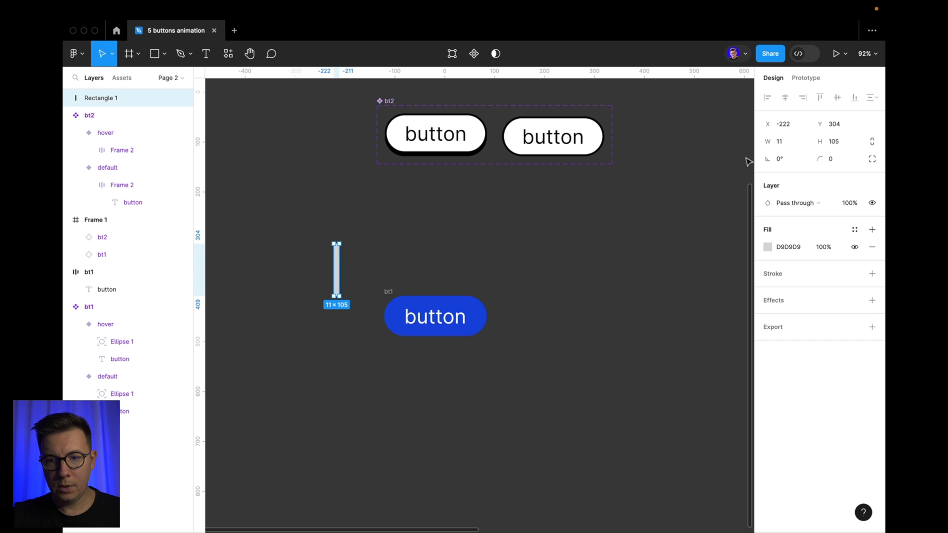
{"action": "left_click", "coordinate": [785, 143]}
{"action": "key", "text": "Down"}
{"action": "left_click", "coordinate": [275, 281]}
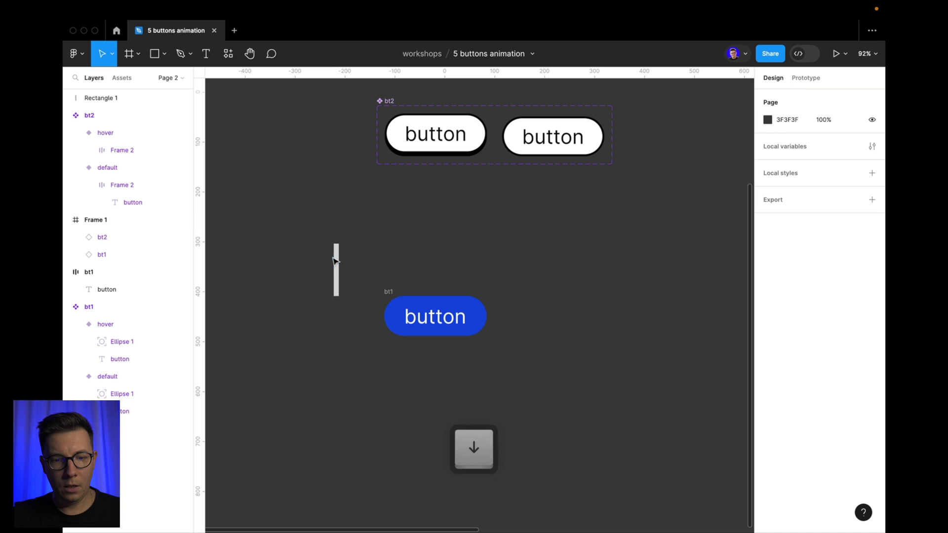
{"action": "left_click", "coordinate": [336, 261]}
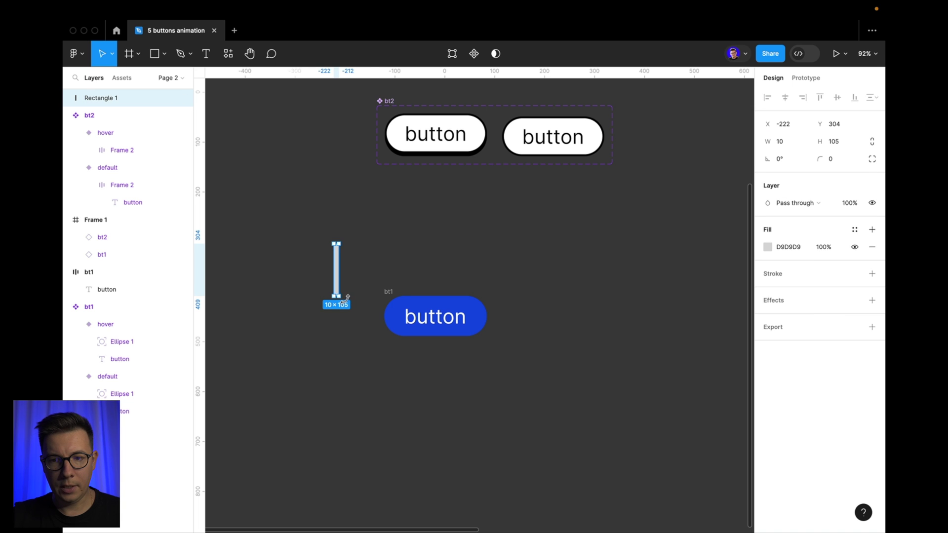
- Tilt the thin rectangle to about 21° and fill it with white FFFFFF
{"action": "left_click_drag", "start_coordinate": [346, 299], "coordinate": [356, 294]}
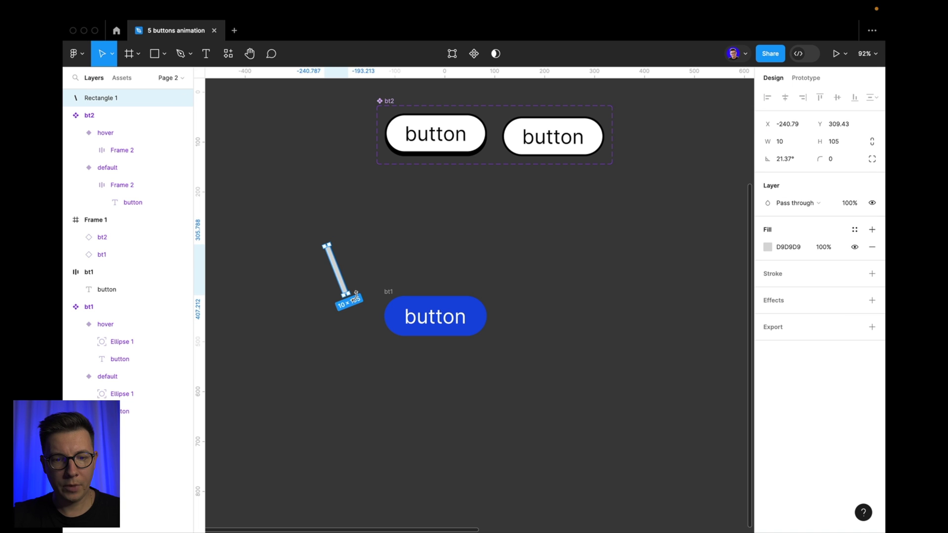
{"action": "right_click", "coordinate": [333, 268]}
{"action": "scroll", "coordinate": [336, 268], "scroll_direction": "up", "scroll_amount": 1}
{"action": "left_click", "coordinate": [547, 210]}
{"action": "left_click", "coordinate": [768, 247]}
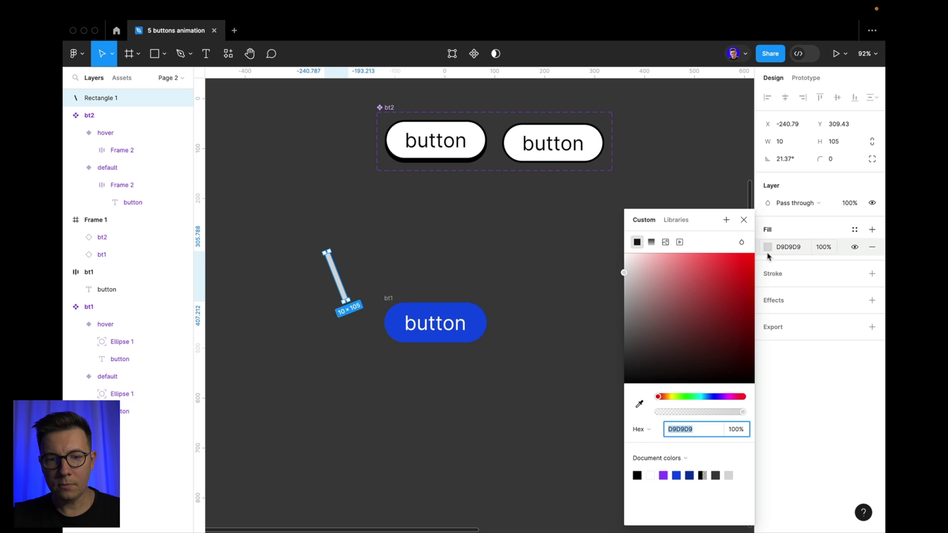
{"action": "left_click_drag", "start_coordinate": [677, 273], "coordinate": [394, 219]}
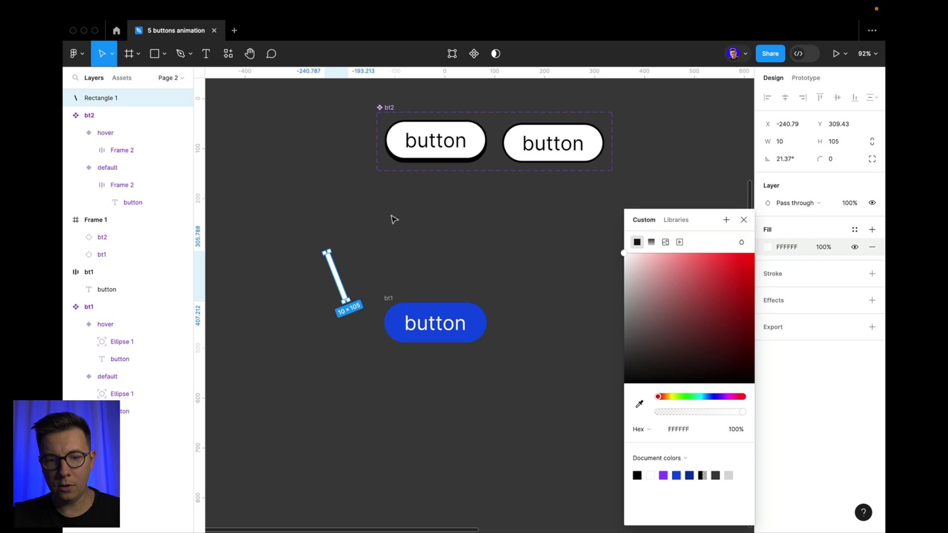
- Add a layer blur effect of 28 to the tilted white rectangle
{"action": "left_click", "coordinate": [334, 271]}
{"action": "left_click", "coordinate": [872, 302]}
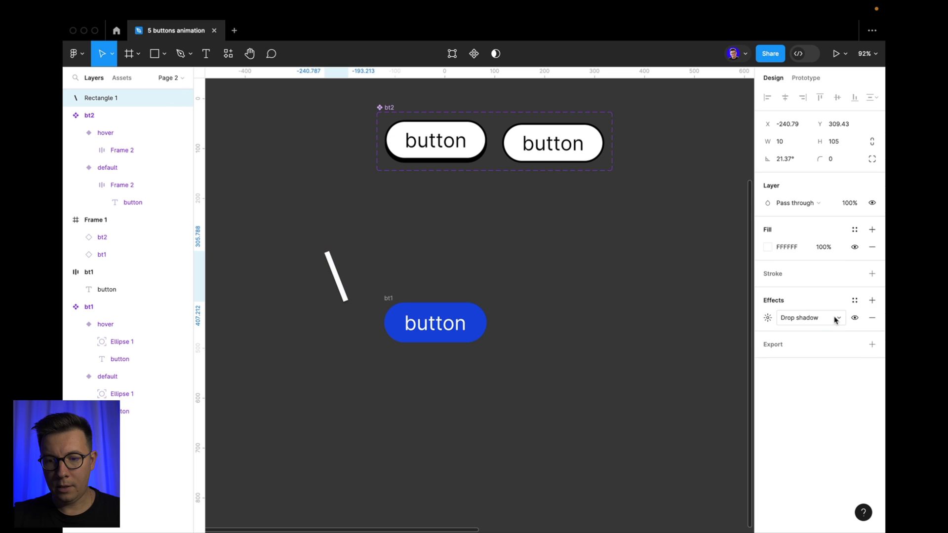
{"action": "left_click", "coordinate": [826, 318]}
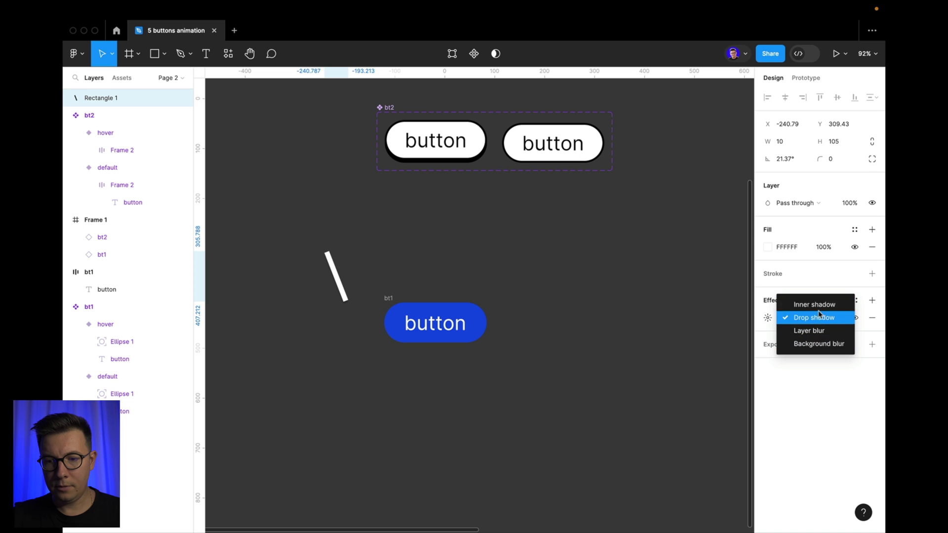
{"action": "left_click", "coordinate": [818, 330]}
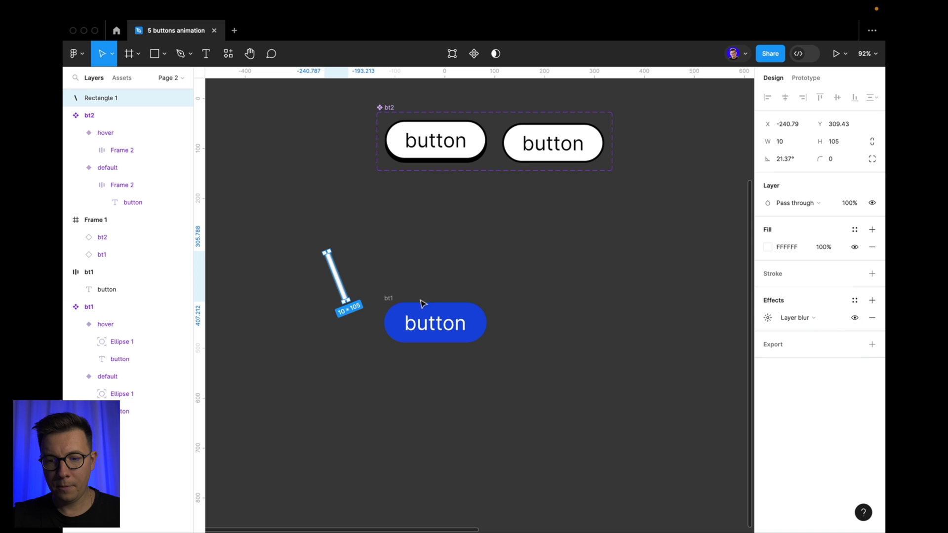
{"action": "left_click", "coordinate": [768, 319]}
{"action": "key", "text": "shift+Up"}
{"action": "key", "text": "shift+Up"}
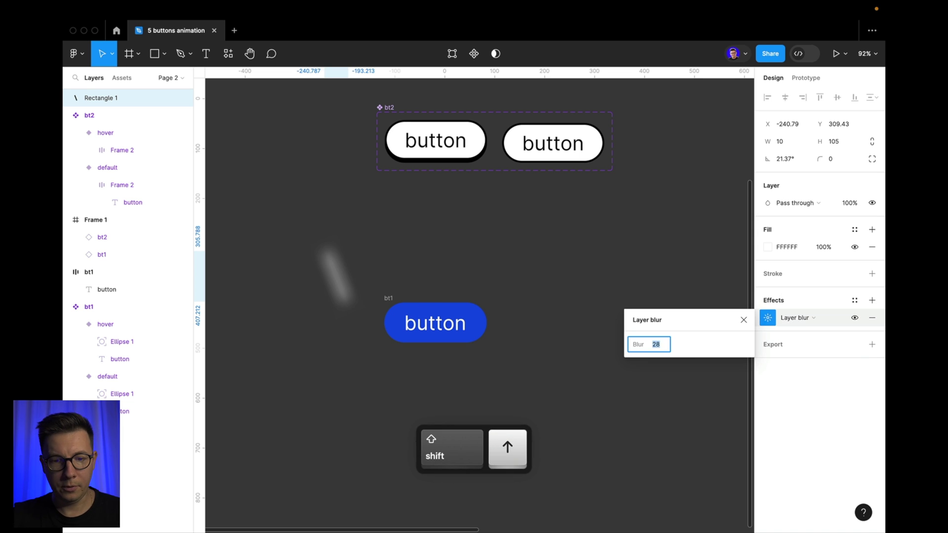
{"action": "left_click", "coordinate": [434, 260]}
- Lengthen the blurred rectangle to about 158 and place it diagonally across the start of the blue button's label
{"action": "left_click", "coordinate": [342, 281]}
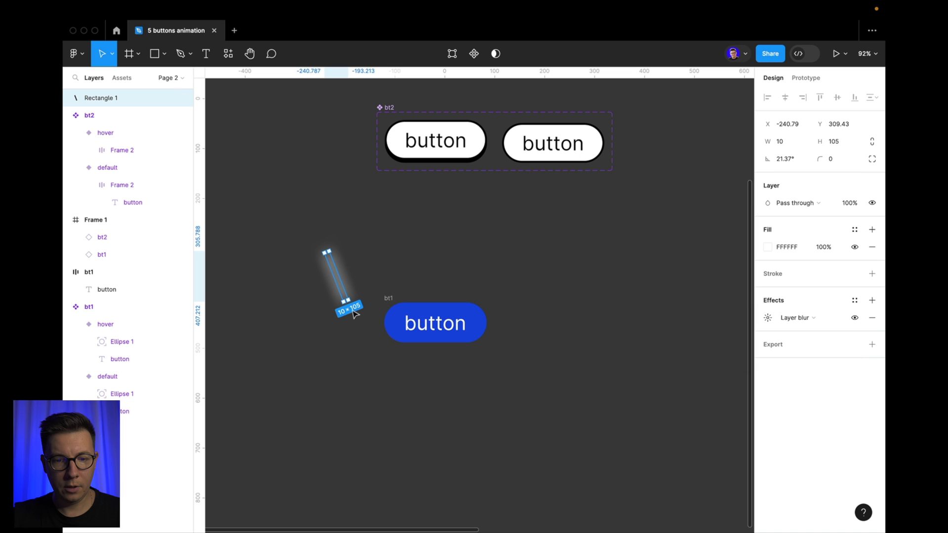
{"action": "left_click_drag", "start_coordinate": [345, 301], "coordinate": [357, 325]}
{"action": "left_click_drag", "start_coordinate": [337, 281], "coordinate": [405, 319]}
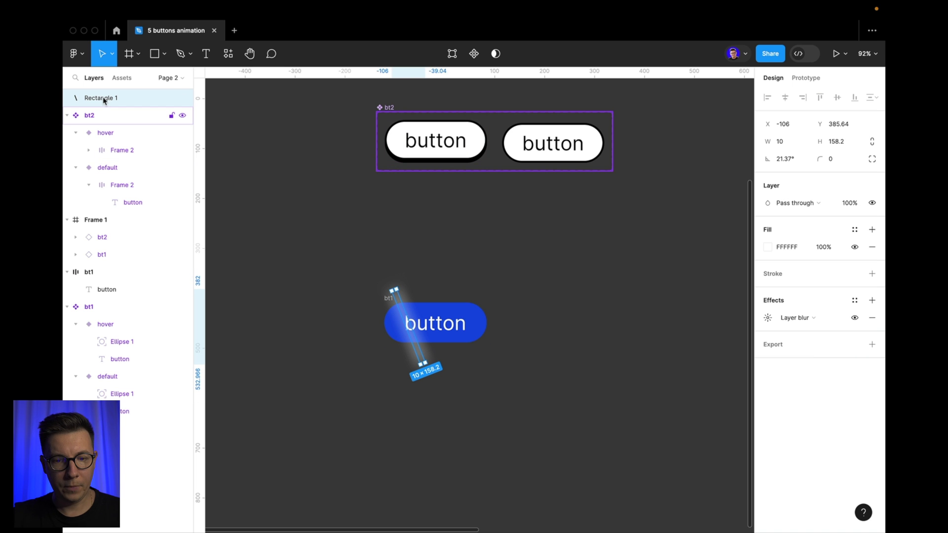
- Nest Rectangle 1 inside the blue bt1 frame and give it absolute position, below the button text in the layer order
{"action": "left_click", "coordinate": [91, 272]}
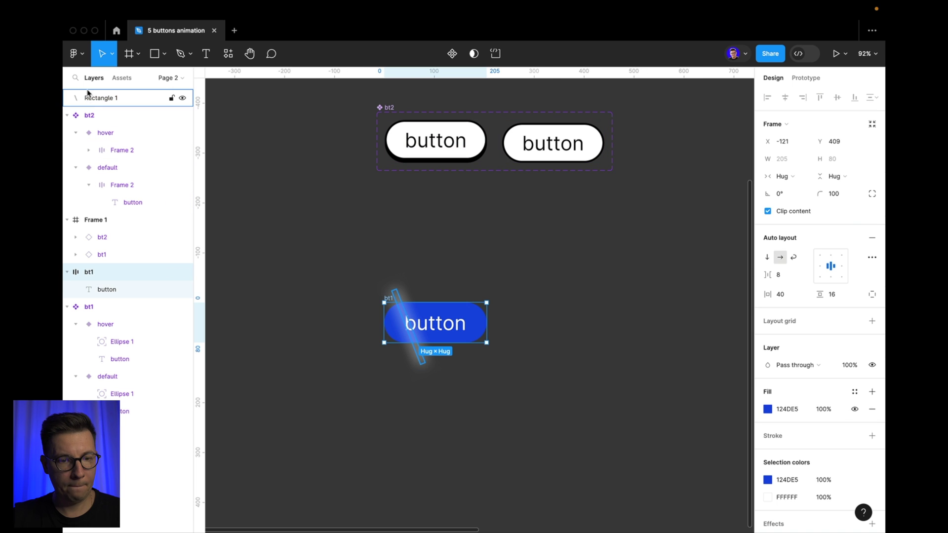
{"action": "left_click_drag", "start_coordinate": [88, 102], "coordinate": [114, 282]}
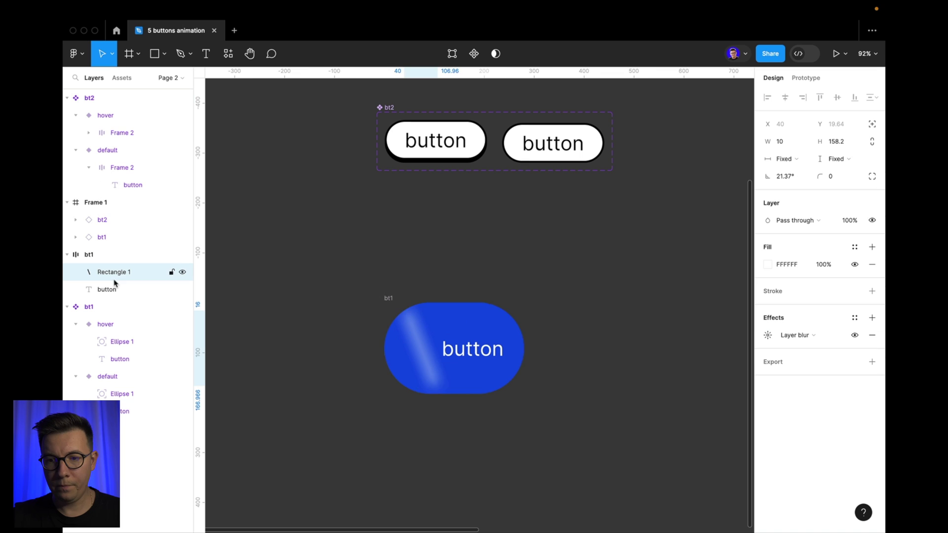
{"action": "left_click", "coordinate": [873, 125]}
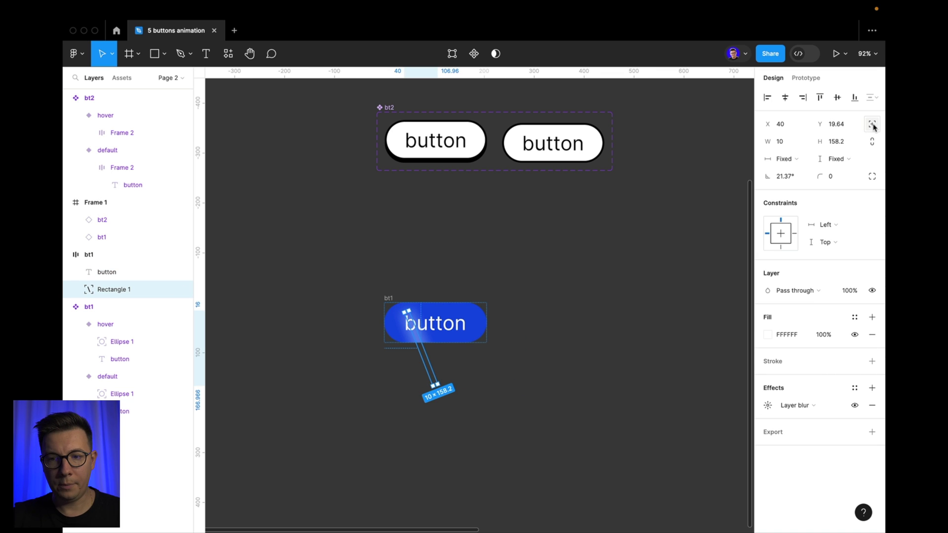
- Raise the blurred rectangle to Y -31.36 so it crosses the full height of the blue button
{"action": "key", "text": "shift+Up"}
{"action": "key", "text": "shift+Up"}
{"action": "key", "text": "shift+Up"}
{"action": "key", "text": "shift+Up"}
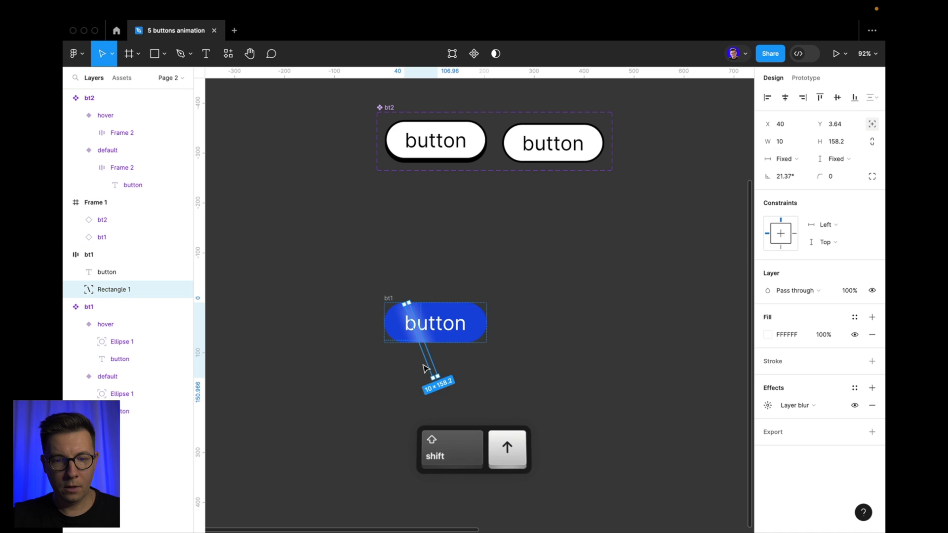
{"action": "key", "text": "shift+Up"}
{"action": "key", "text": "Up"}
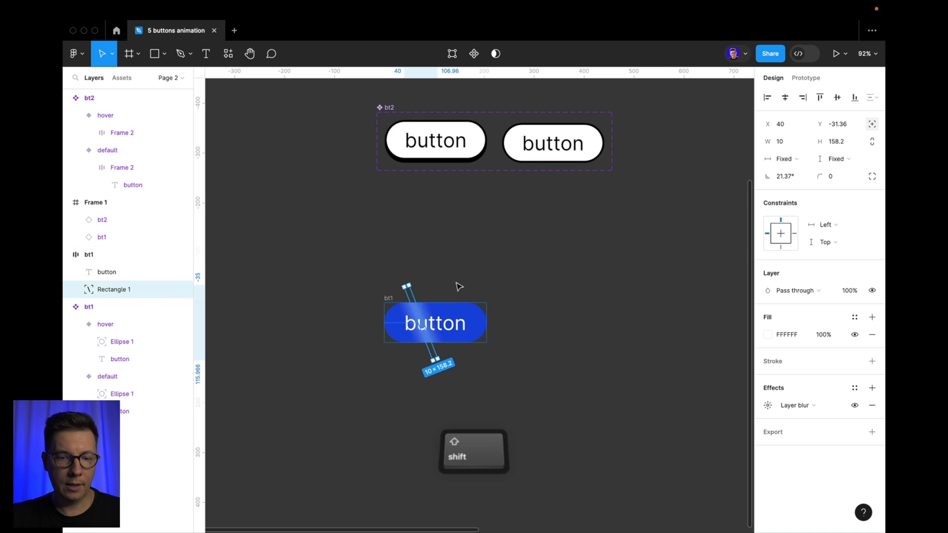
- Shift the blurred rectangle left to X -104, fully outside the blue button's clipped area
{"action": "key", "text": "shift+Left"}
{"action": "key", "text": "shift+Left"}
{"action": "key", "text": "shift+Left"}
{"action": "key", "text": "shift+Left"}
{"action": "key", "text": "shift+Left"}
{"action": "key", "text": "shift+Left"}
{"action": "key", "text": "shift+Left"}
{"action": "key", "text": "shift+Left"}
{"action": "key", "text": "shift+Left"}
{"action": "key", "text": "shift+Left"}
{"action": "key", "text": "shift+Left"}
{"action": "key", "text": "shift+Left"}
{"action": "key", "text": "shift+Left"}
{"action": "key", "text": "shift+Left"}
{"action": "key", "text": "shift+Left"}
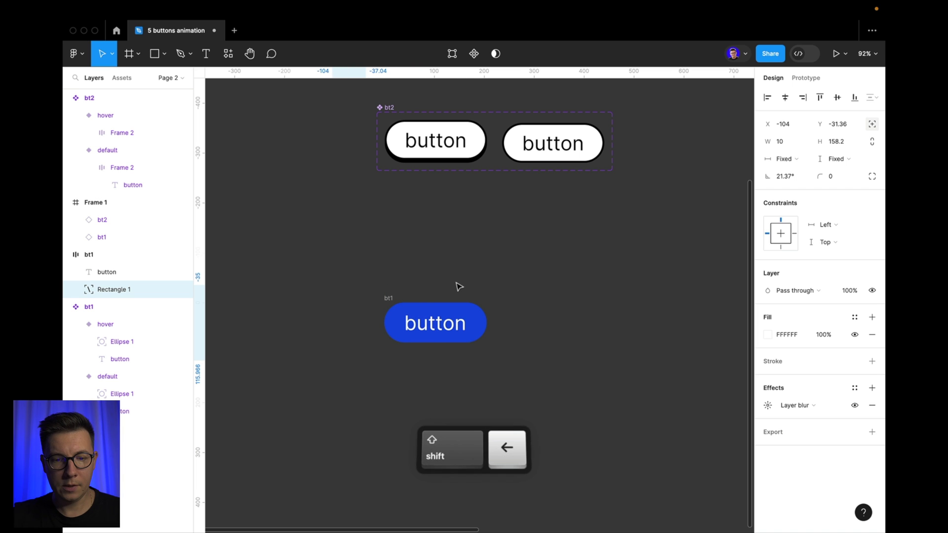
- Rename the blue button frame bt1/default and duplicate it to its right at X 175
{"action": "left_click", "coordinate": [389, 300]}
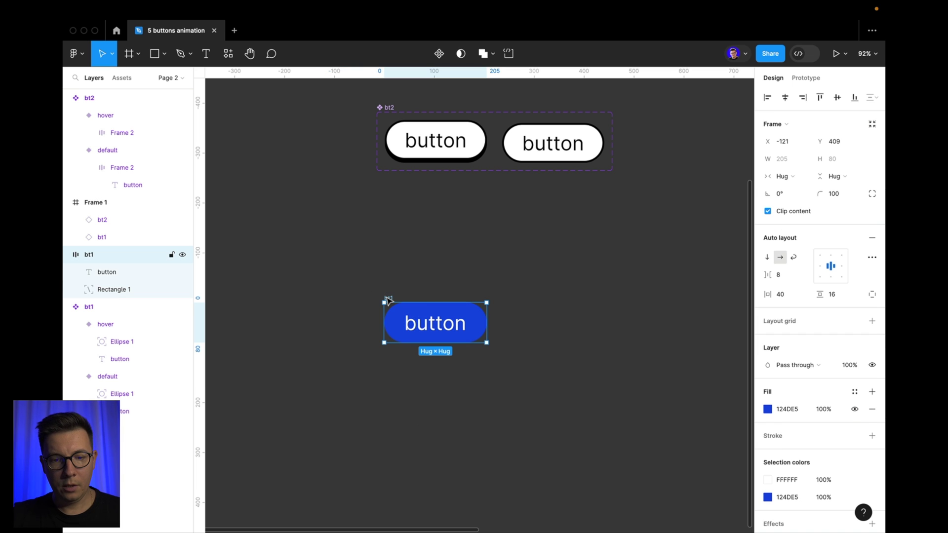
{"action": "double_click", "coordinate": [388, 299]}
{"action": "key", "text": "Right"}
{"action": "type", "text": "/"}
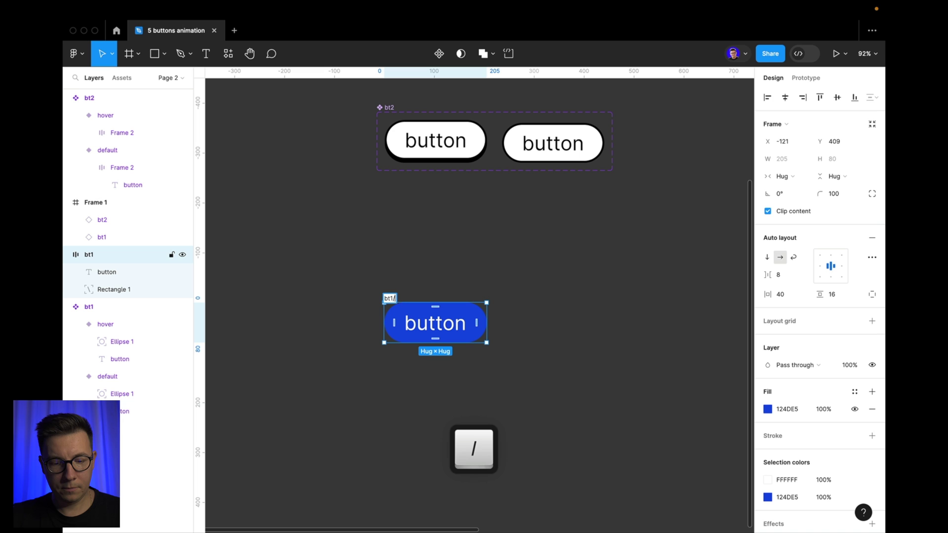
{"action": "type", "text": "default"}
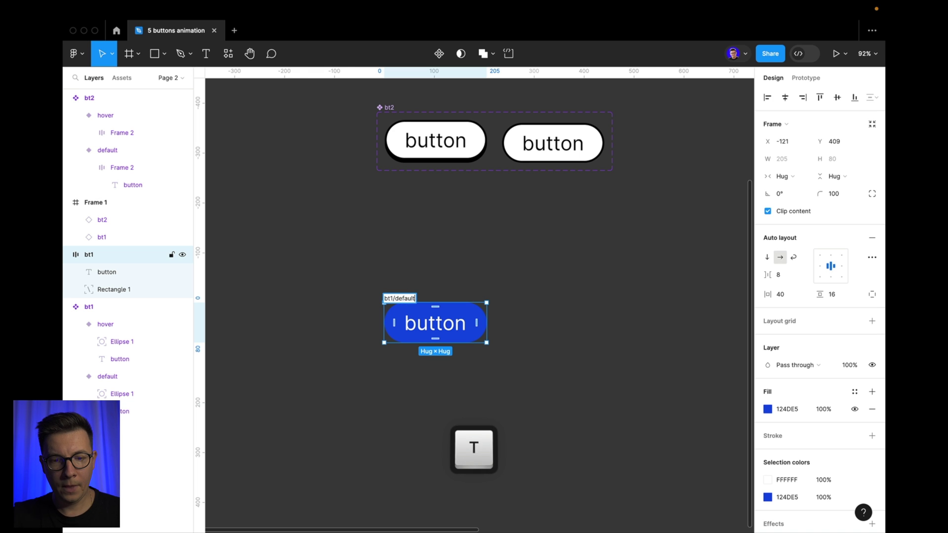
{"action": "left_click", "coordinate": [523, 220]}
{"action": "left_click", "coordinate": [397, 299]}
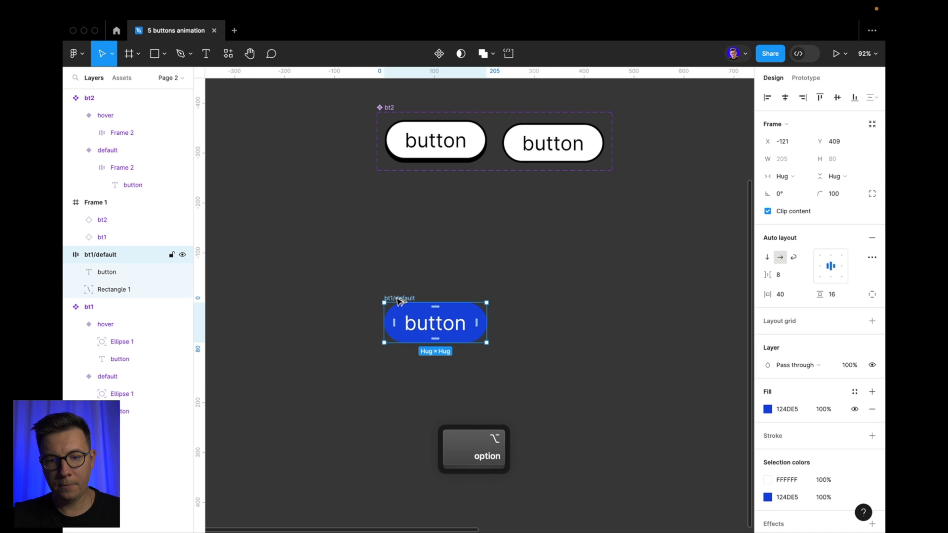
{"action": "left_click_drag", "start_coordinate": [397, 299], "coordinate": [549, 302]}
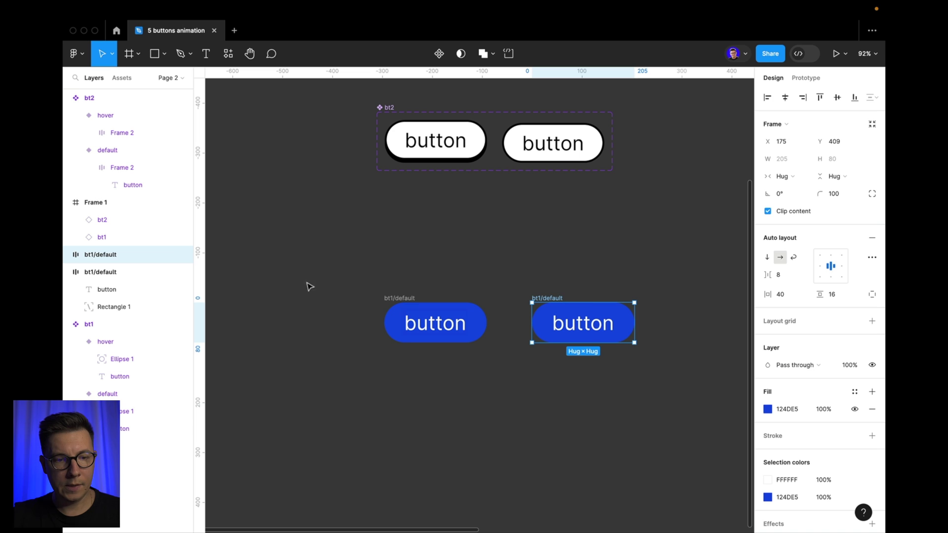
- Shift Rectangle 1 in the duplicated button right to X 240, past the button's right edge
{"action": "left_click", "coordinate": [66, 254]}
{"action": "left_click", "coordinate": [95, 291]}
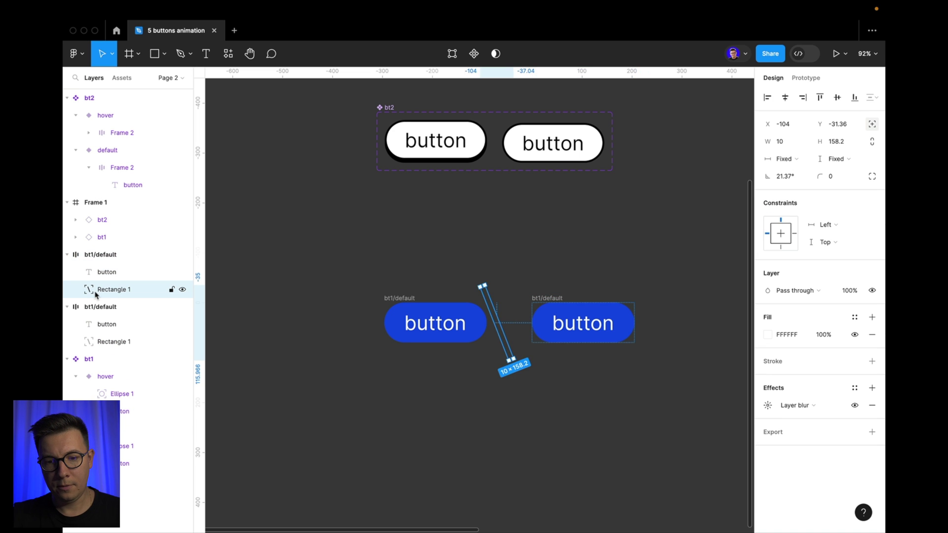
{"action": "key", "text": "shift+Right"}
{"action": "key", "text": "shift+Right"}
{"action": "key", "text": "shift+Right"}
{"action": "key", "text": "shift+Right"}
{"action": "key", "text": "shift+Right"}
{"action": "key", "text": "shift+Right"}
{"action": "key", "text": "shift+Right"}
{"action": "key", "text": "shift+Right"}
{"action": "key", "text": "shift+Right"}
{"action": "key", "text": "shift+Right"}
{"action": "key", "text": "shift+Right"}
{"action": "key", "text": "shift+Right"}
{"action": "key", "text": "shift+Right"}
{"action": "key", "text": "shift+Right"}
{"action": "key", "text": "shift+Right"}
{"action": "key", "text": "shift+Right"}
{"action": "key", "text": "shift+Right"}
{"action": "key", "text": "shift+Right"}
{"action": "key", "text": "shift+Right"}
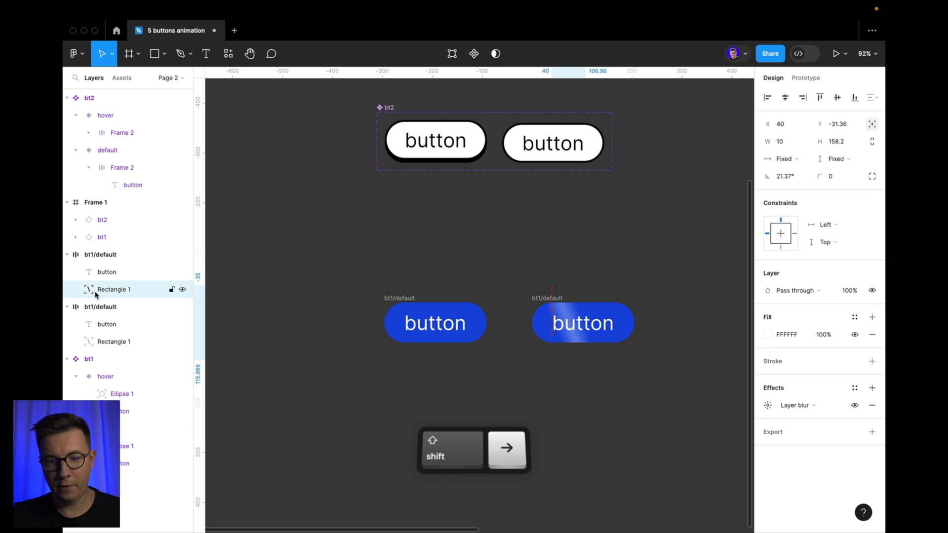
{"action": "key", "text": "shift+Right"}
{"action": "key", "text": "shift+Right"}
{"action": "key", "text": "shift+Right"}
{"action": "key", "text": "shift+Right"}
{"action": "key", "text": "shift+Right"}
{"action": "key", "text": "shift+Right"}
{"action": "key", "text": "shift+Right"}
{"action": "key", "text": "shift+Right"}
{"action": "key", "text": "shift+Right"}
{"action": "key", "text": "shift+Right"}
{"action": "key", "text": "shift+Right"}
{"action": "key", "text": "shift+Right"}
{"action": "key", "text": "shift+Right"}
{"action": "key", "text": "shift+Right"}
{"action": "key", "text": "shift+Right"}
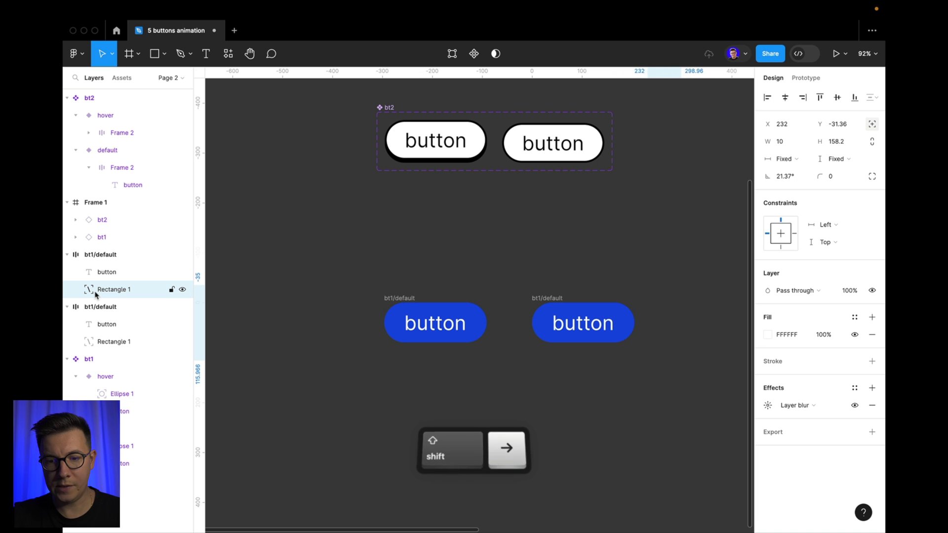
- Rename the duplicated blue button frame bt1/hover
{"action": "double_click", "coordinate": [545, 297]}
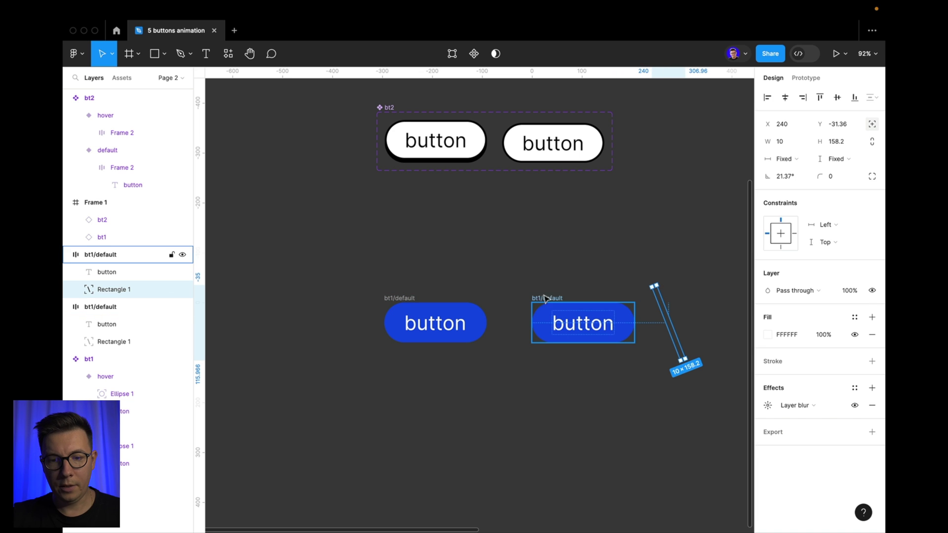
{"action": "key", "text": "Right"}
{"action": "key", "text": "BackSpace"}
{"action": "key", "text": "BackSpace"}
{"action": "key", "text": "BackSpace"}
{"action": "key", "text": "BackSpace"}
{"action": "key", "text": "BackSpace"}
{"action": "key", "text": "BackSpace"}
{"action": "key", "text": "BackSpace"}
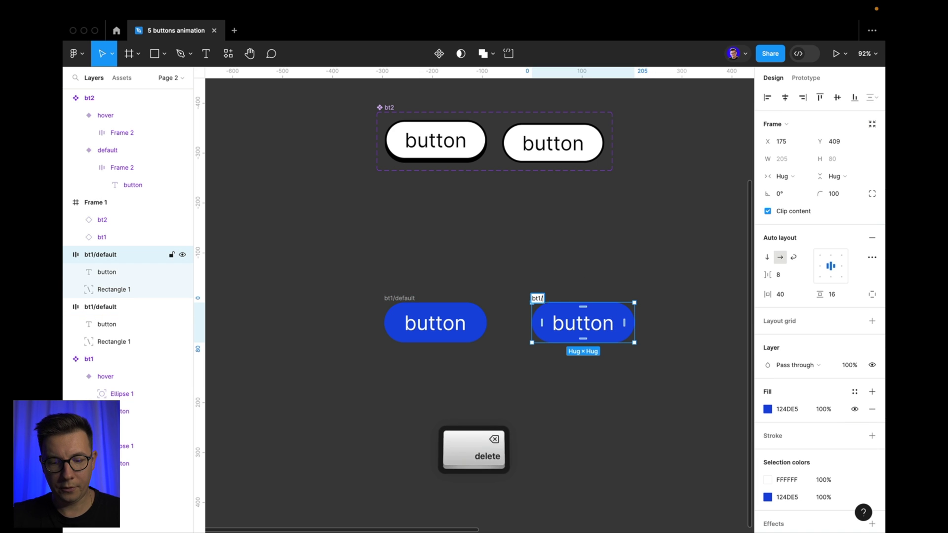
{"action": "type", "text": "hover"}
{"action": "left_click", "coordinate": [506, 275]}
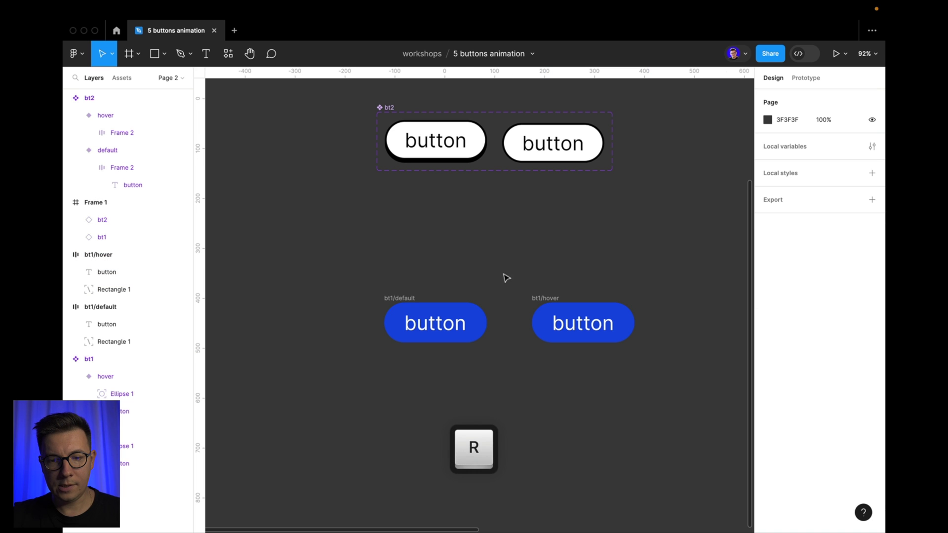
- Correct the two blue button frame names to bt3/default and bt3/hover
{"action": "double_click", "coordinate": [397, 298]}
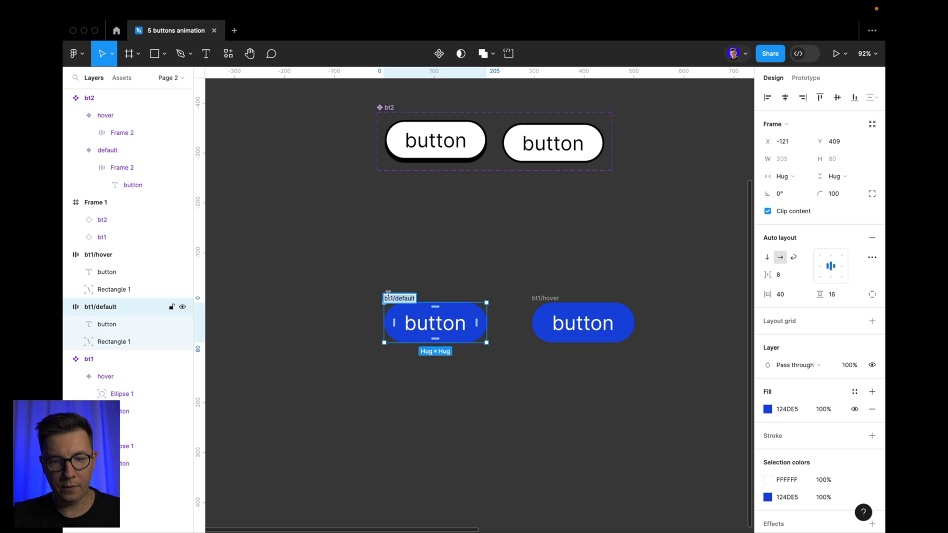
{"action": "key", "text": "Right"}
{"action": "key", "text": "BackSpace"}
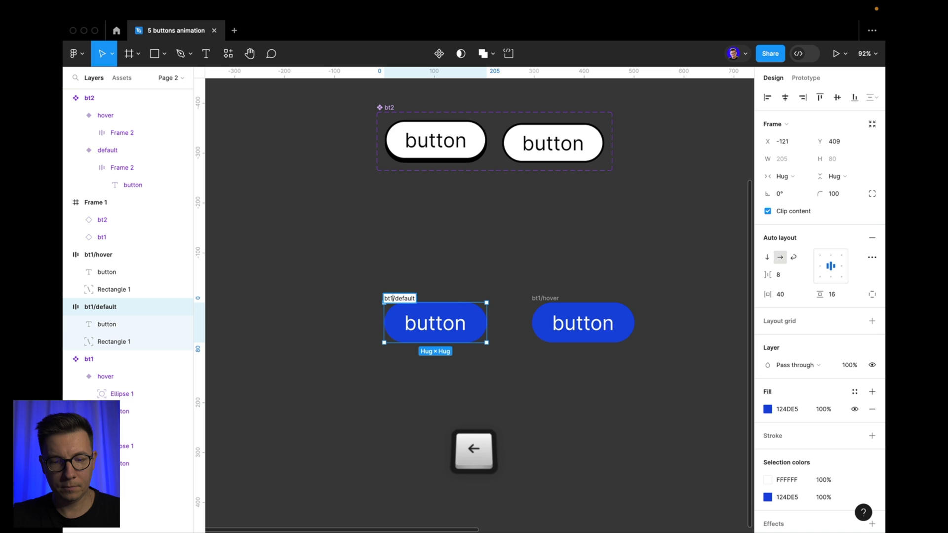
{"action": "type", "text": "3"}
{"action": "double_click", "coordinate": [543, 298]}
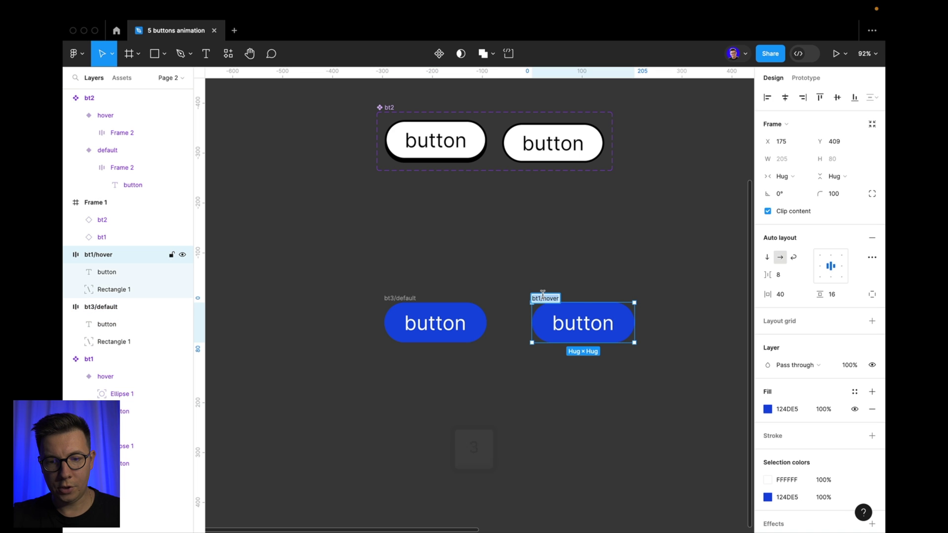
{"action": "key", "text": "BackSpace"}
{"action": "type", "text": "3"}
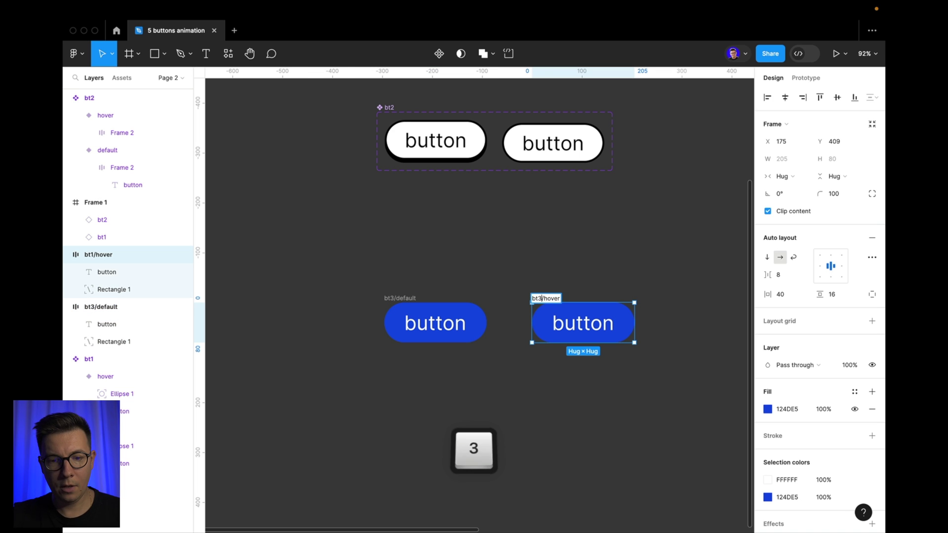
{"action": "left_click", "coordinate": [394, 272]}
- Combine the bt3/default and bt3/hover frames into a component set
{"action": "left_click_drag", "start_coordinate": [326, 257], "coordinate": [652, 451]}
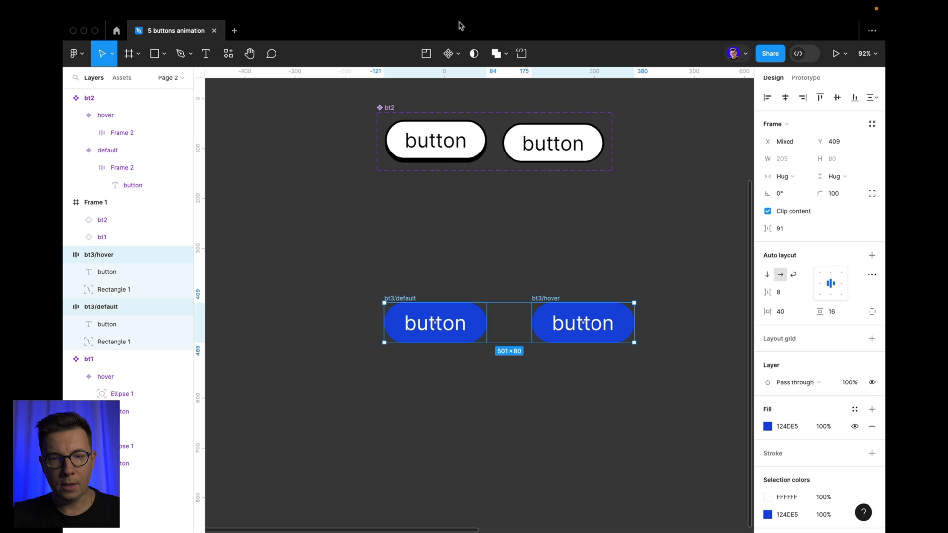
{"action": "left_click", "coordinate": [458, 53]}
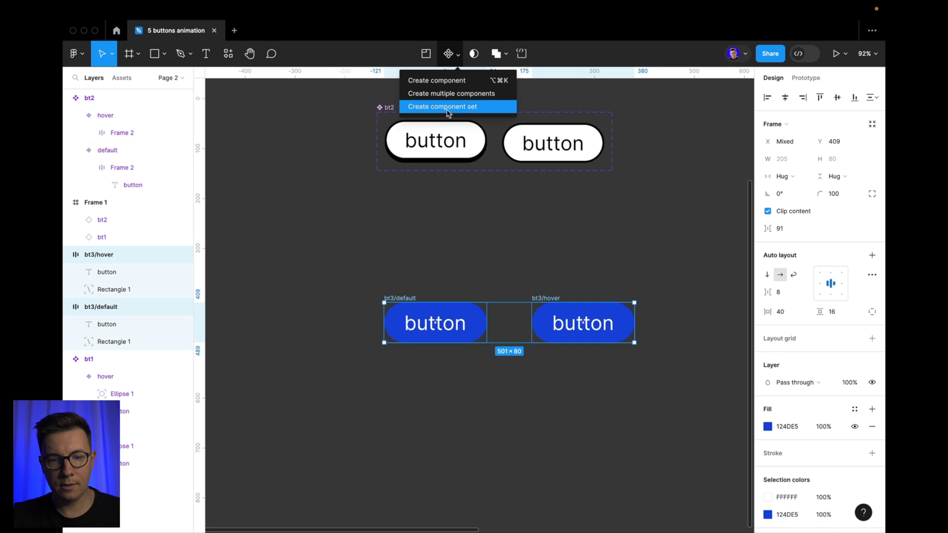
{"action": "left_click", "coordinate": [448, 110]}
- Link bt3's default variant to its hover variant with a While hovering trigger and Smart animate
{"action": "left_click", "coordinate": [473, 322]}
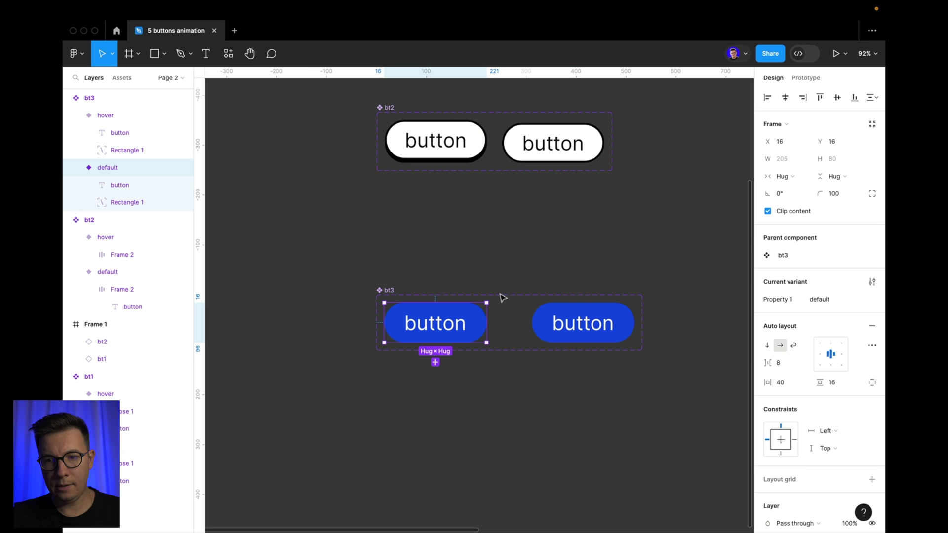
{"action": "left_click", "coordinate": [813, 82]}
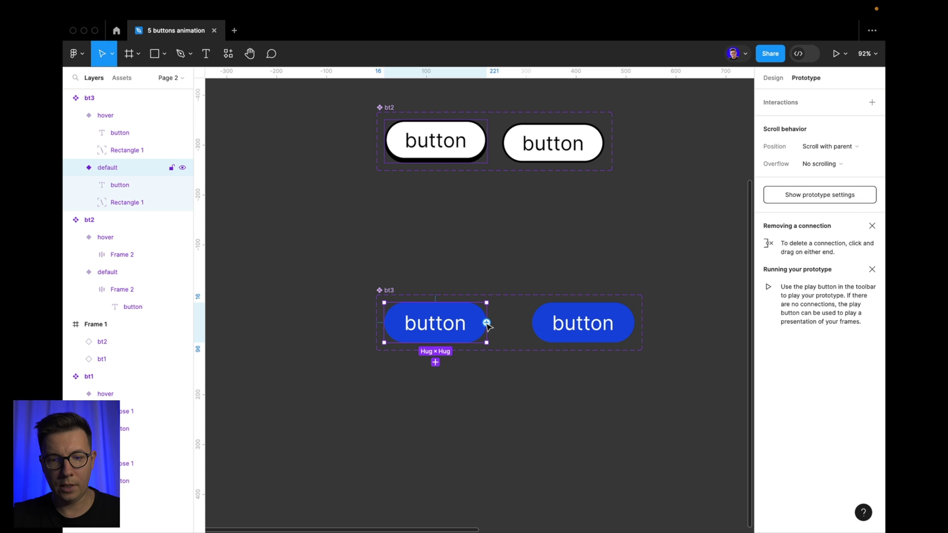
{"action": "left_click_drag", "start_coordinate": [486, 323], "coordinate": [583, 323]}
{"action": "left_click", "coordinate": [496, 351]}
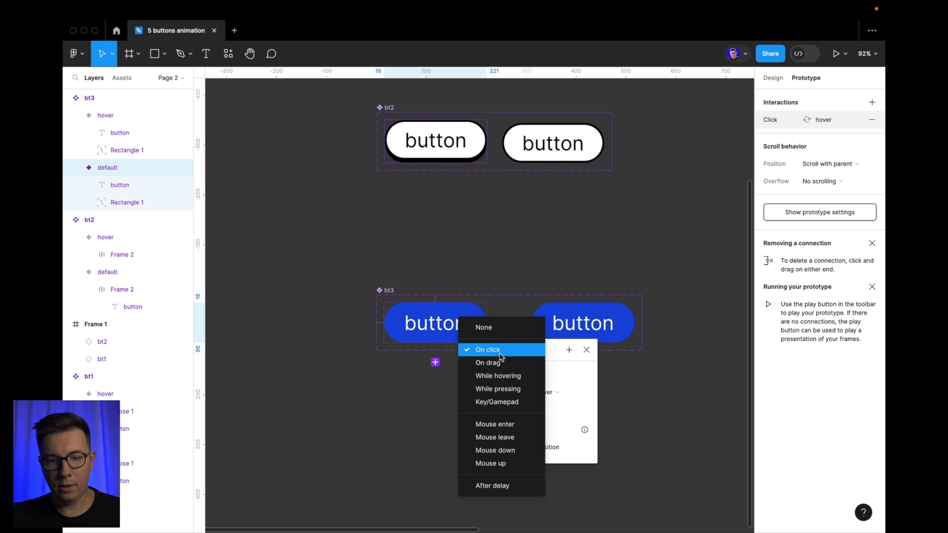
{"action": "left_click", "coordinate": [510, 377]}
{"action": "left_click", "coordinate": [512, 409]}
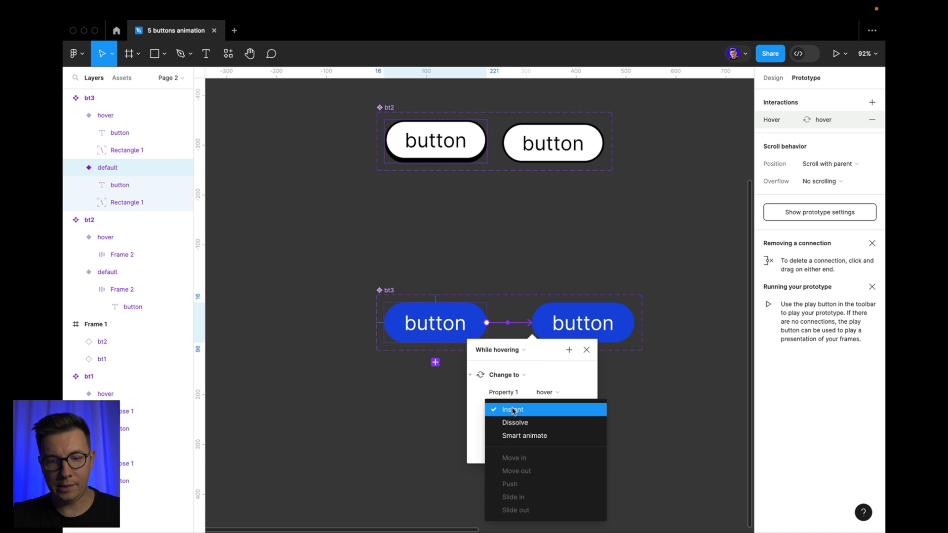
{"action": "left_click", "coordinate": [525, 438]}
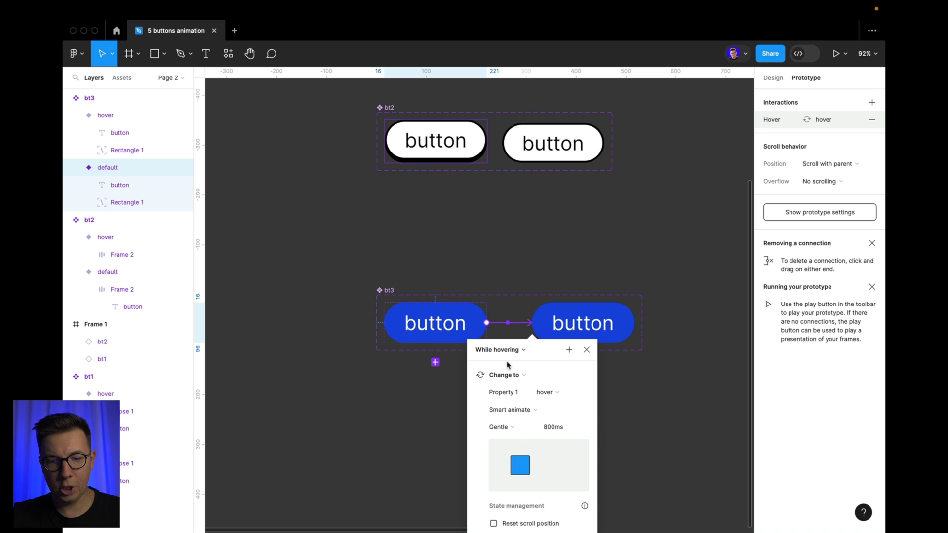
- Set the bt3 hover transition to ease in and out with a 200 ms duration
{"action": "left_click", "coordinate": [532, 429]}
{"action": "left_click", "coordinate": [528, 354]}
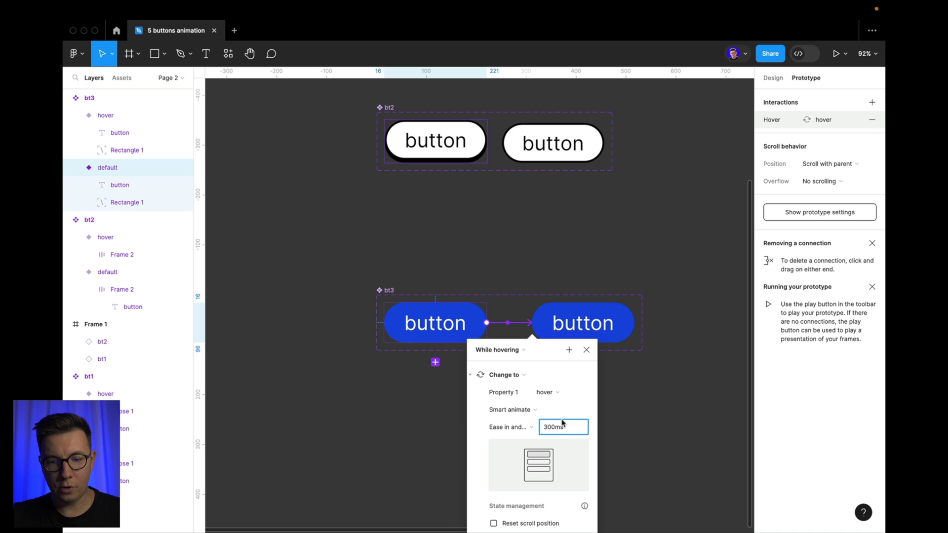
{"action": "type", "text": "2"}
{"action": "left_click", "coordinate": [512, 255]}
- Move the bt3 component set up beneath bt2 and place an instance of its default variant below the other buttons in Frame 1
{"action": "key", "text": "shift+1"}
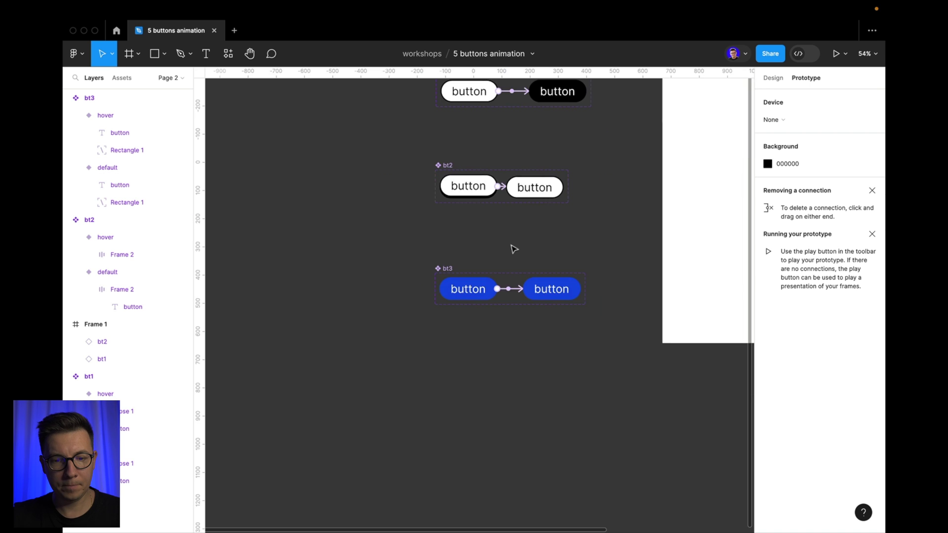
{"action": "left_click_drag", "start_coordinate": [374, 306], "coordinate": [375, 265]}
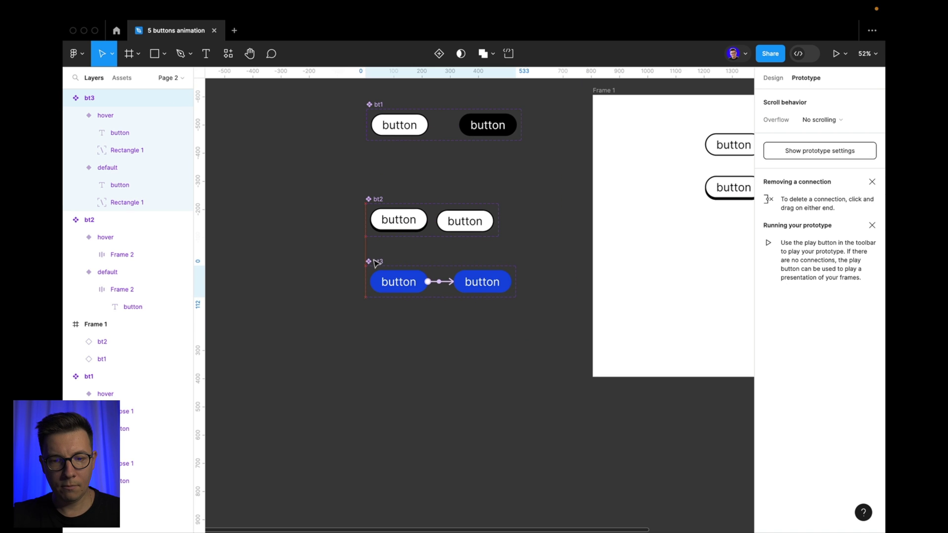
{"action": "scroll", "coordinate": [445, 339], "scroll_direction": "right", "scroll_amount": 3}
{"action": "scroll", "coordinate": [444, 339], "scroll_direction": "down", "scroll_amount": 2}
{"action": "left_click", "coordinate": [361, 257]}
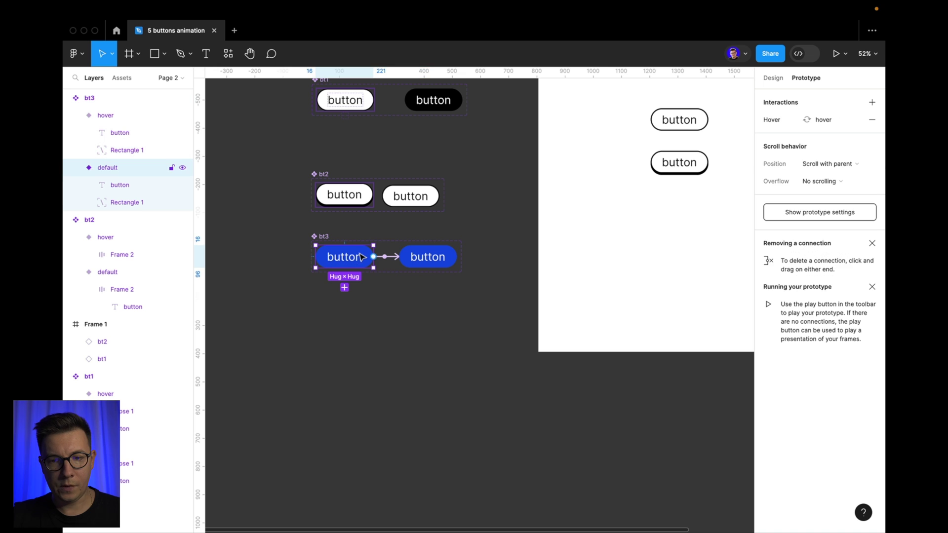
{"action": "left_click_drag", "start_coordinate": [366, 260], "coordinate": [705, 216]}
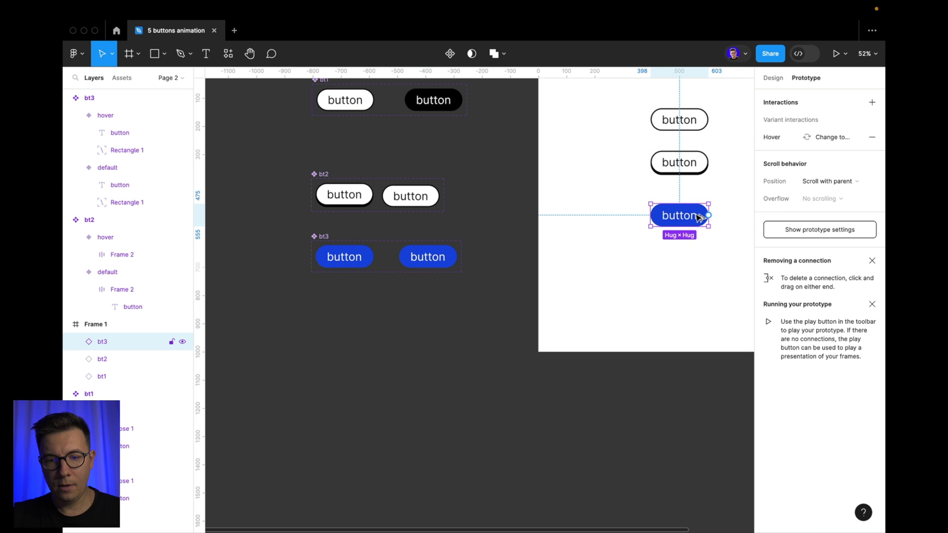
{"action": "scroll", "coordinate": [701, 218], "scroll_direction": "right", "scroll_amount": 4}
{"action": "scroll", "coordinate": [702, 217], "scroll_direction": "up", "scroll_amount": 3}
{"action": "left_click", "coordinate": [645, 271]}
- Preview Frame 1 as a prototype to test the blue button's hover effect, and close the preview
{"action": "left_click", "coordinate": [446, 142]}
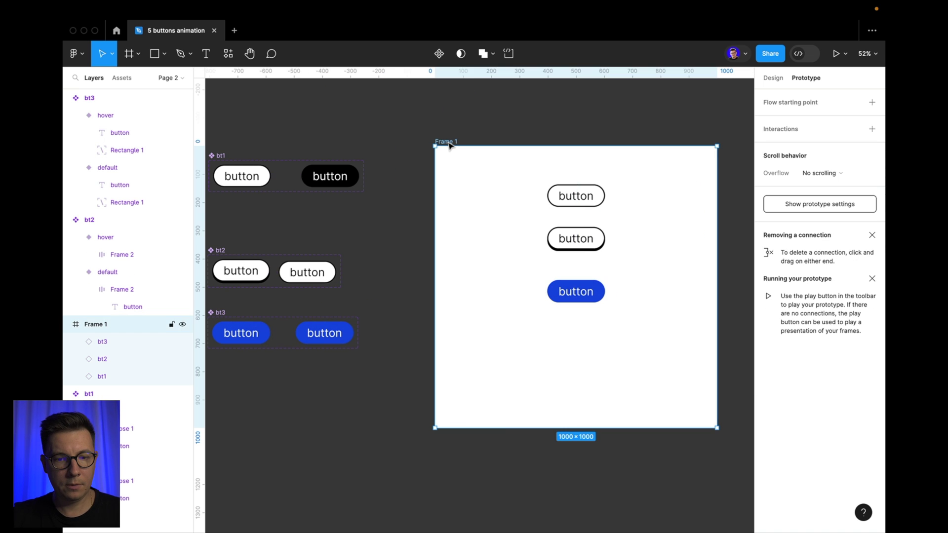
{"action": "key", "text": "shift+space"}
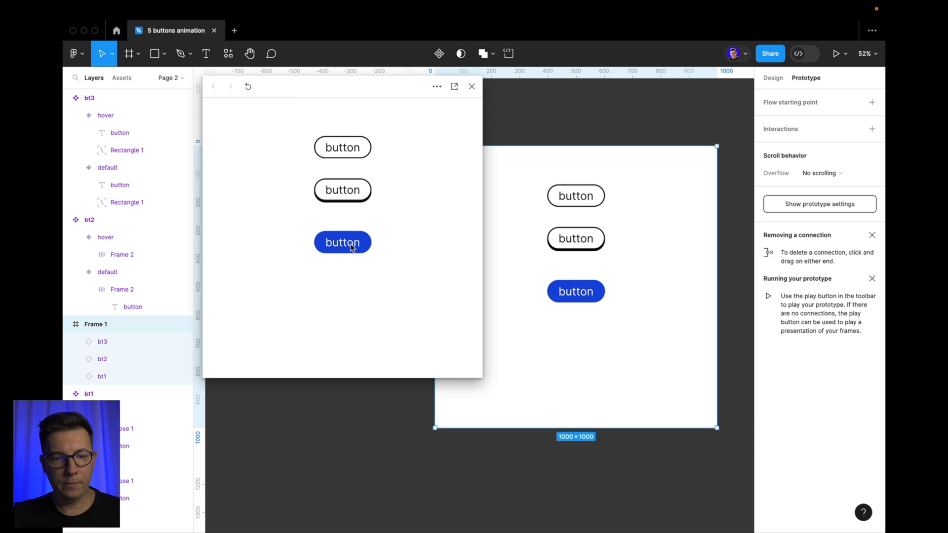
{"action": "left_click", "coordinate": [508, 244]}
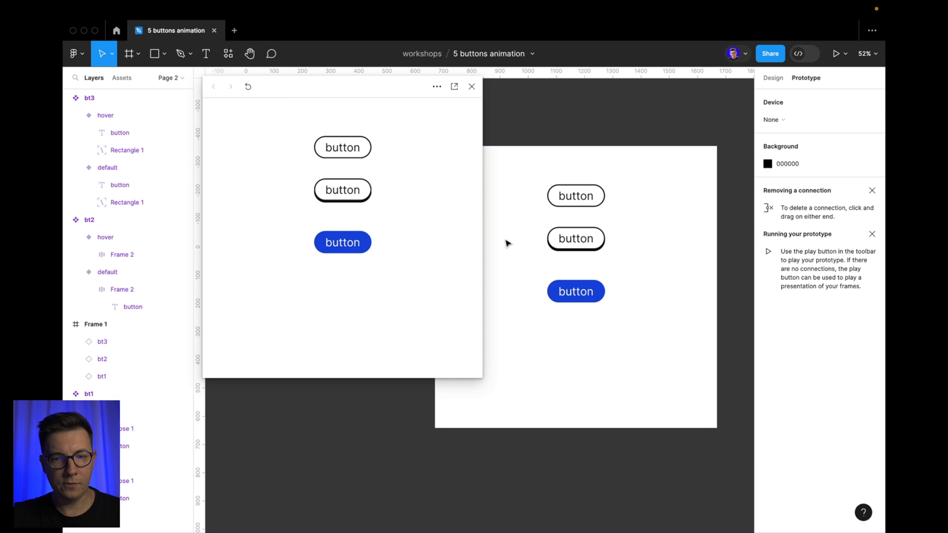
{"action": "left_click", "coordinate": [472, 86]}
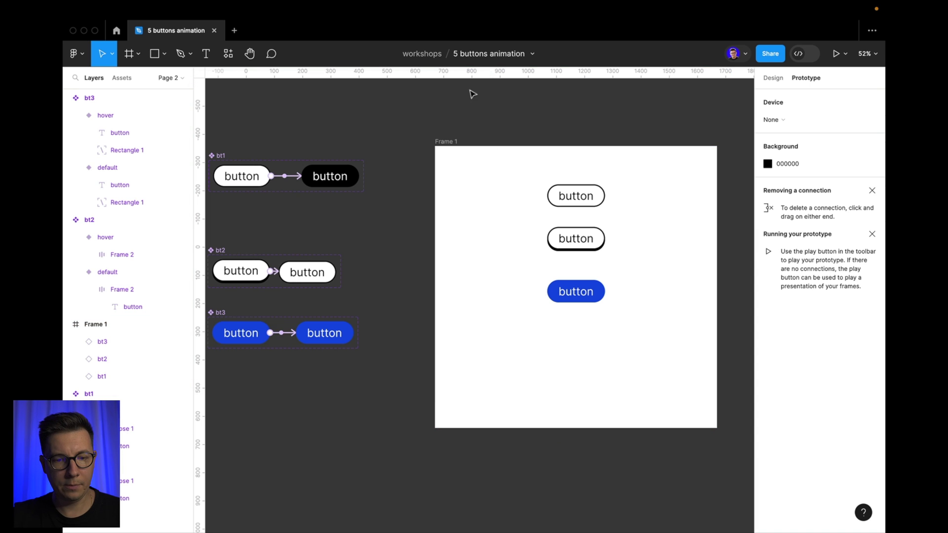
- Set the duration of bt3's hover transition to 500 ms
{"action": "left_click", "coordinate": [283, 334]}
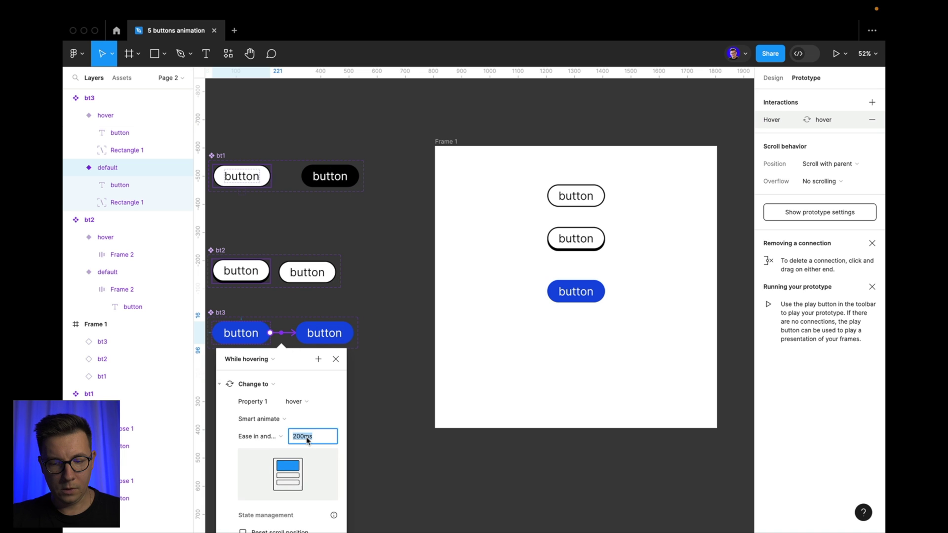
{"action": "type", "text": "500"}
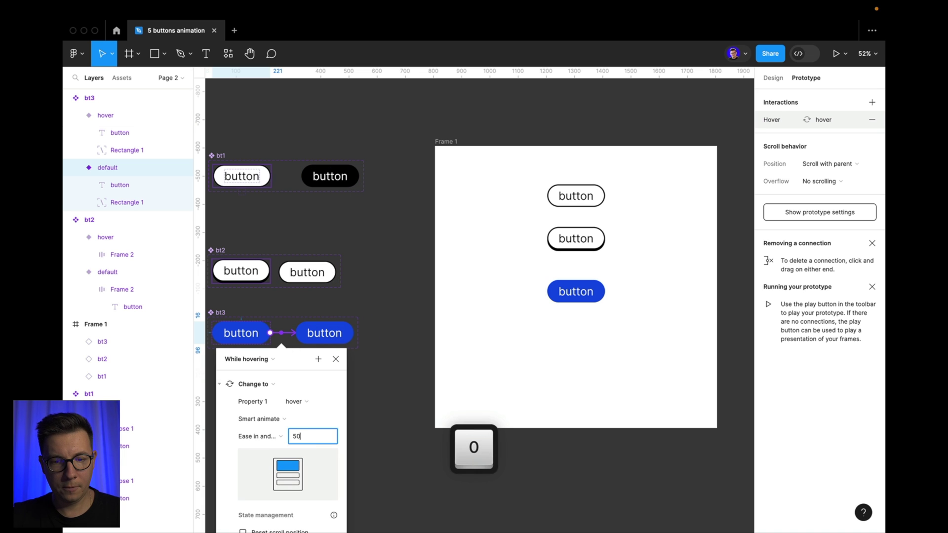
{"action": "key", "text": "Return"}
{"action": "left_click", "coordinate": [398, 356]}
- Preview Frame 1 again to check the blue button's hover animation with the slower transition
{"action": "left_click", "coordinate": [441, 141]}
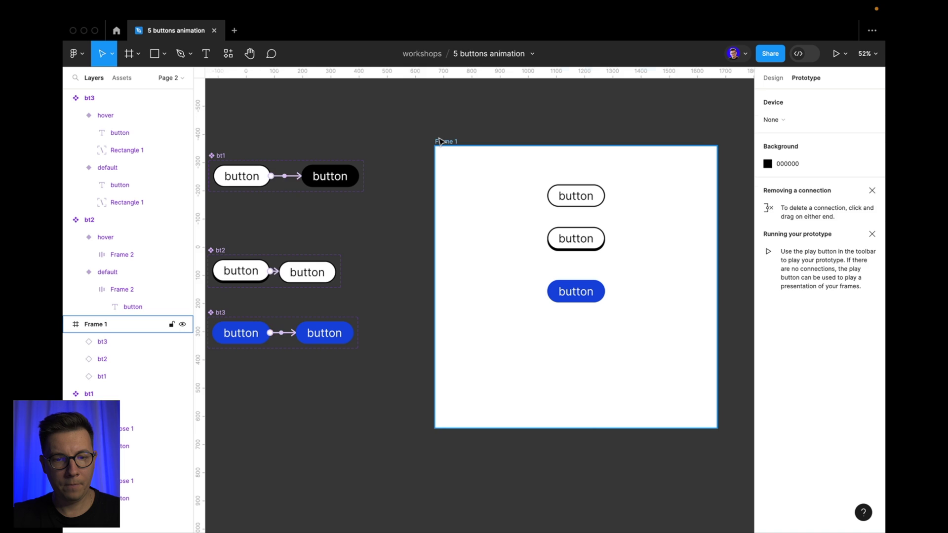
{"action": "key", "text": "shift+space"}
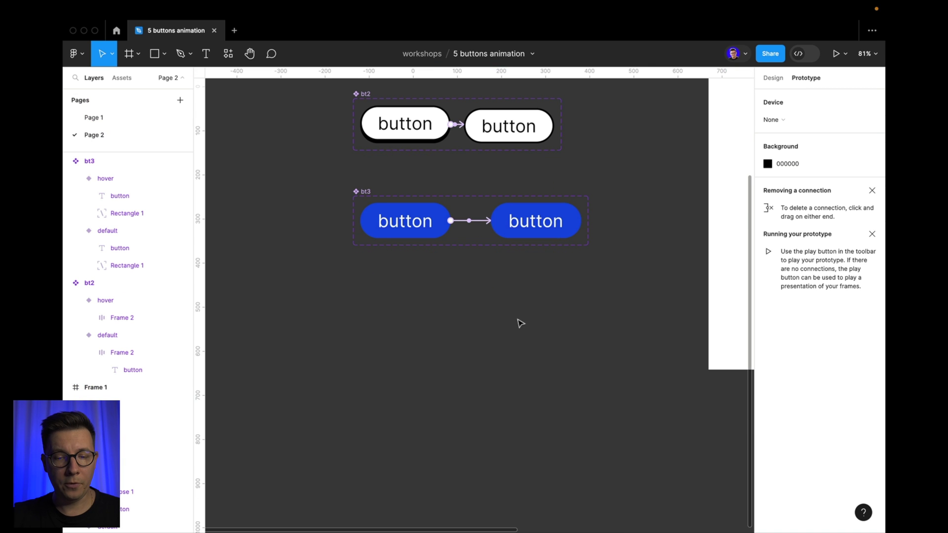
{"action": "right_click", "coordinate": [518, 321]}
{"action": "left_click", "coordinate": [465, 335]}
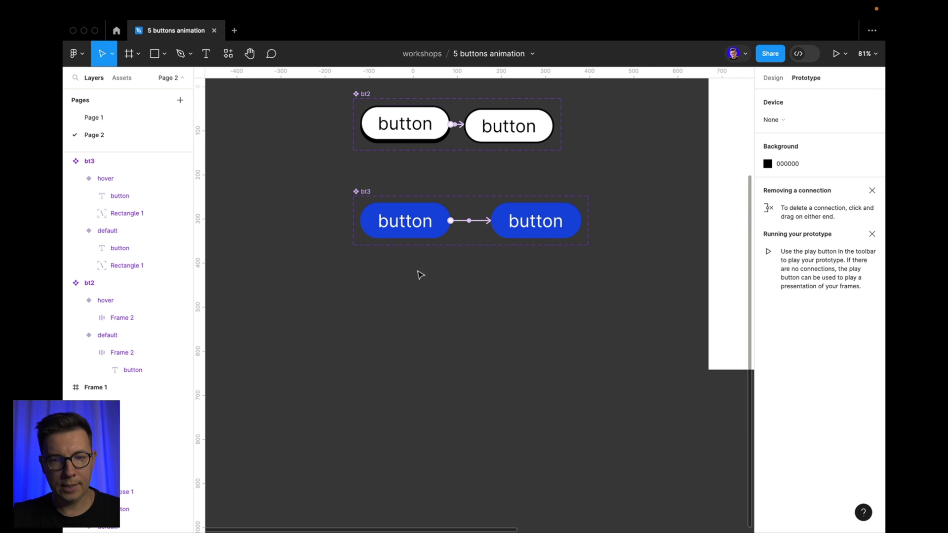
- Copy the button text from bt2's default variant onto the empty canvas below the bt3 set
{"action": "left_click", "coordinate": [419, 132], "text": "super"}
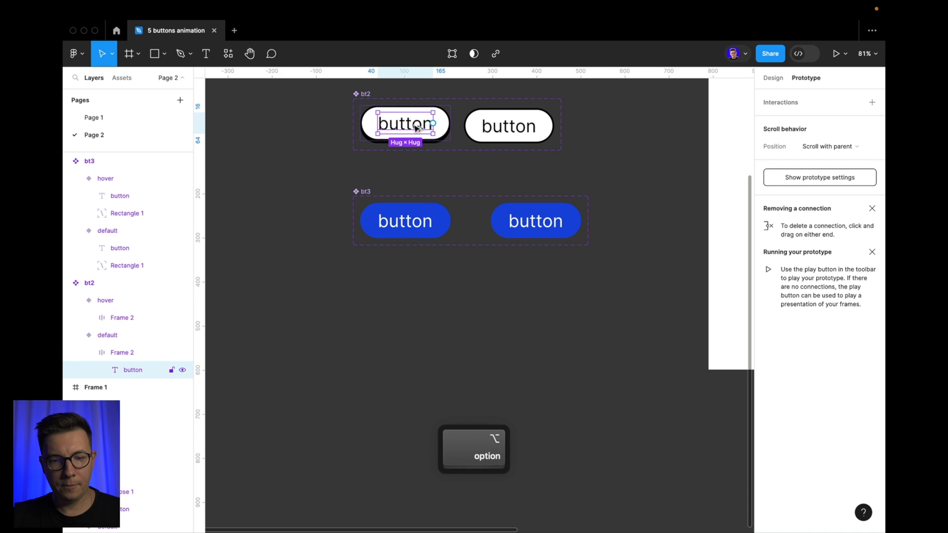
{"action": "left_click_drag", "start_coordinate": [418, 129], "coordinate": [415, 355]}
{"action": "scroll", "coordinate": [476, 324], "scroll_direction": "down", "scroll_amount": 3}
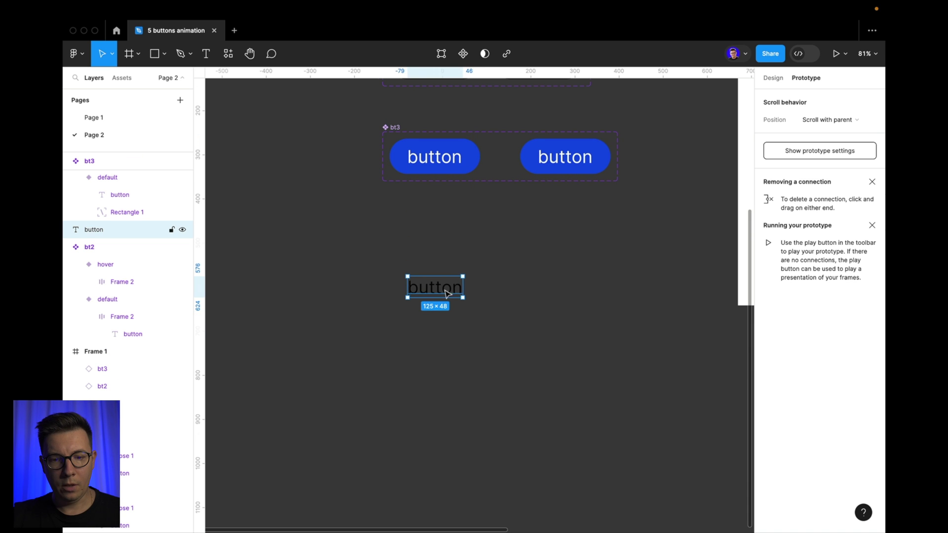
{"action": "left_click_drag", "start_coordinate": [446, 293], "coordinate": [450, 303]}
{"action": "left_click", "coordinate": [459, 272]}
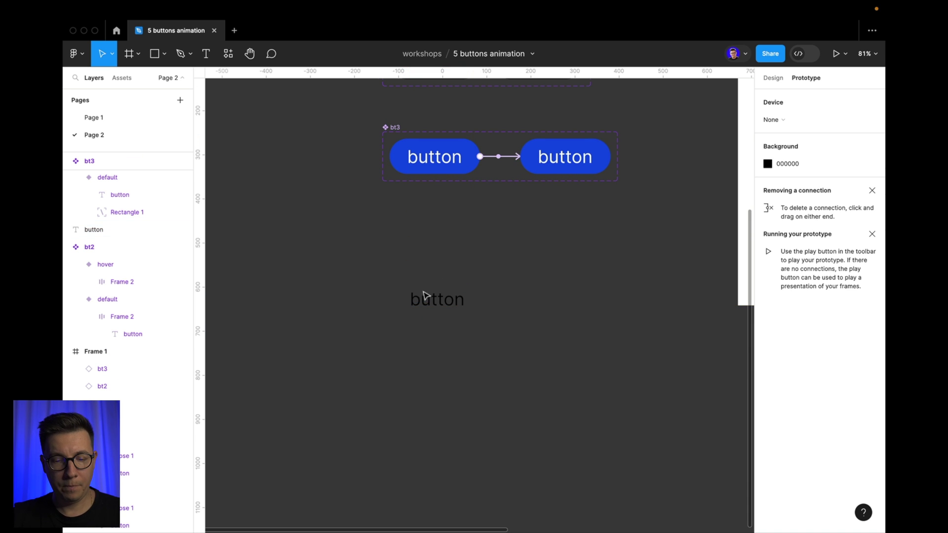
- Draw a frame about 352 × 145 around the copied button text
{"action": "left_click", "coordinate": [452, 303]}
{"action": "key", "text": "a"}
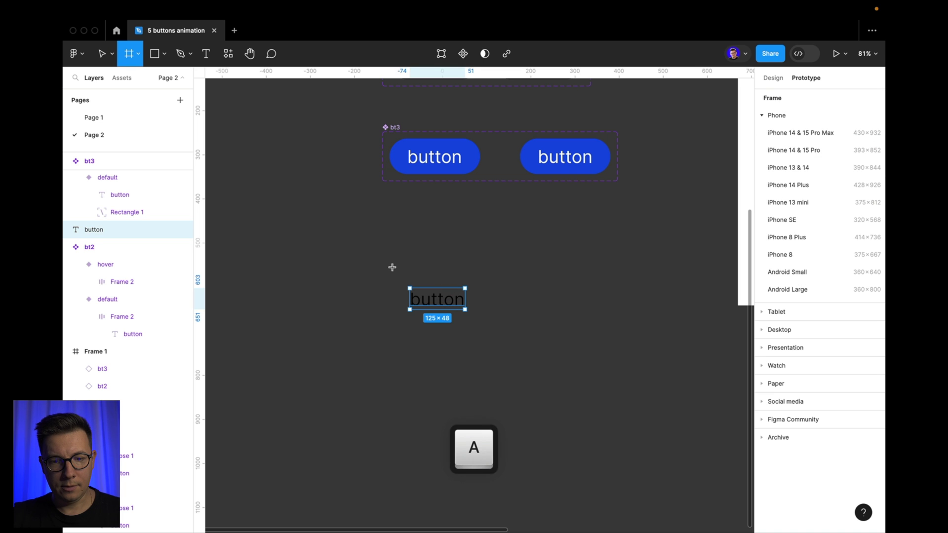
{"action": "left_click_drag", "start_coordinate": [371, 270], "coordinate": [527, 334]}
{"action": "left_click", "coordinate": [774, 78]}
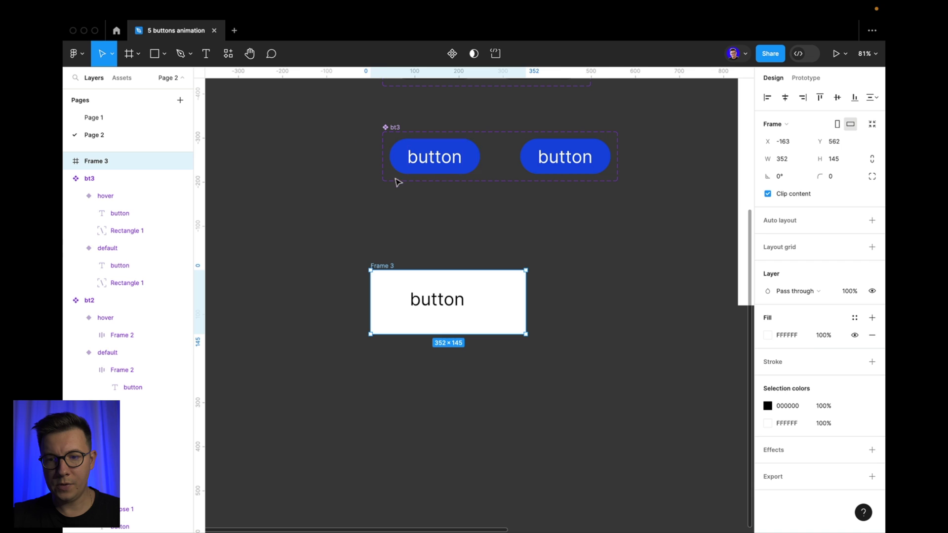
- Check the size of bt3's default variant and resize the new frame to 200 × 80
{"action": "left_click", "coordinate": [467, 155]}
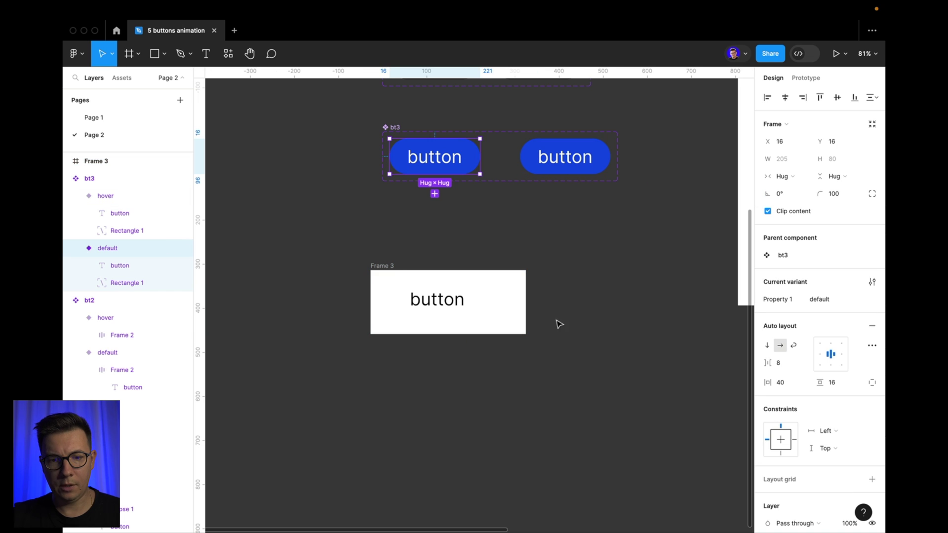
{"action": "left_click", "coordinate": [384, 270]}
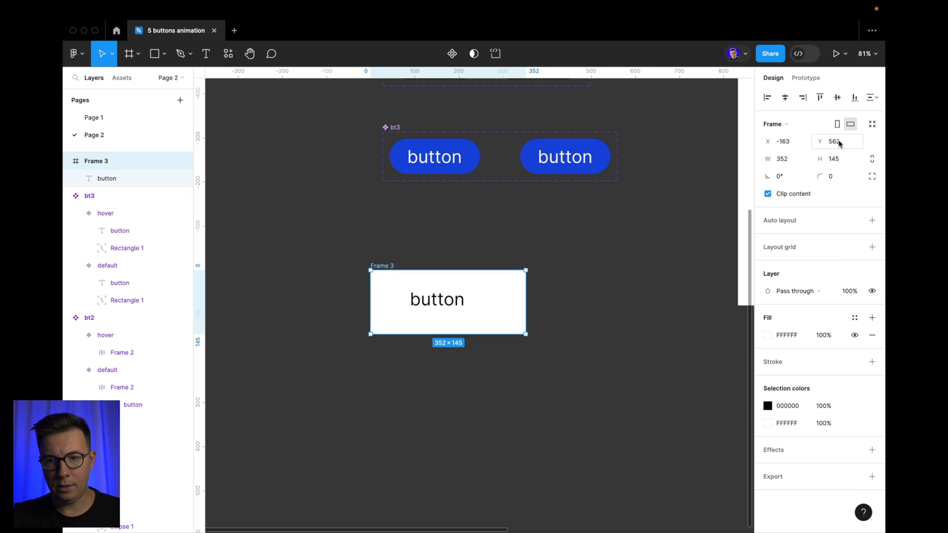
{"action": "left_click", "coordinate": [791, 164]}
{"action": "key", "text": "BackSpace"}
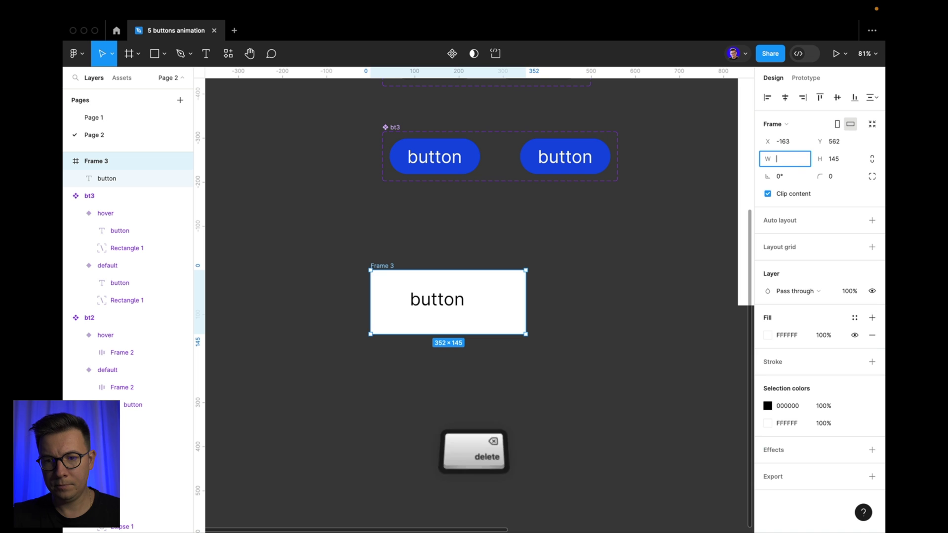
{"action": "type", "text": "200"}
{"action": "key", "text": "Return"}
{"action": "left_click", "coordinate": [843, 162]}
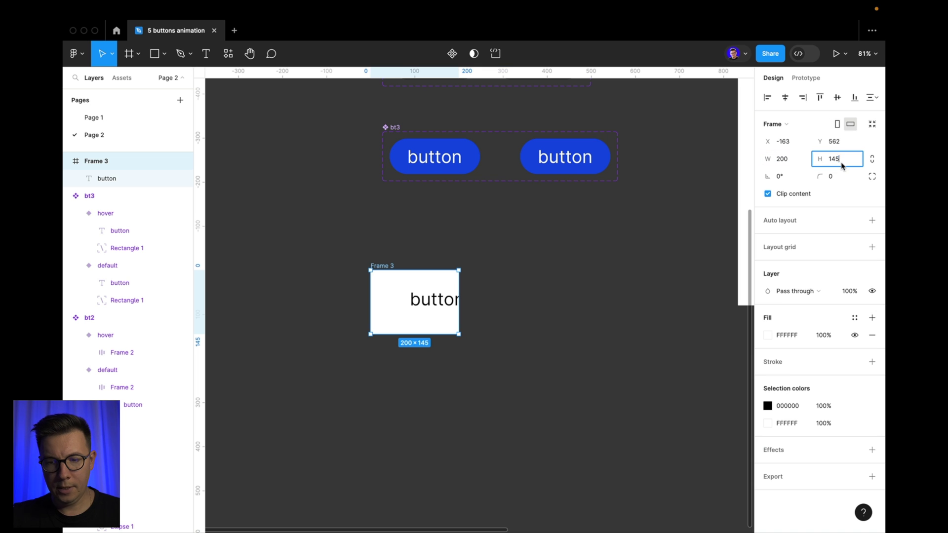
{"action": "type", "text": "8"}
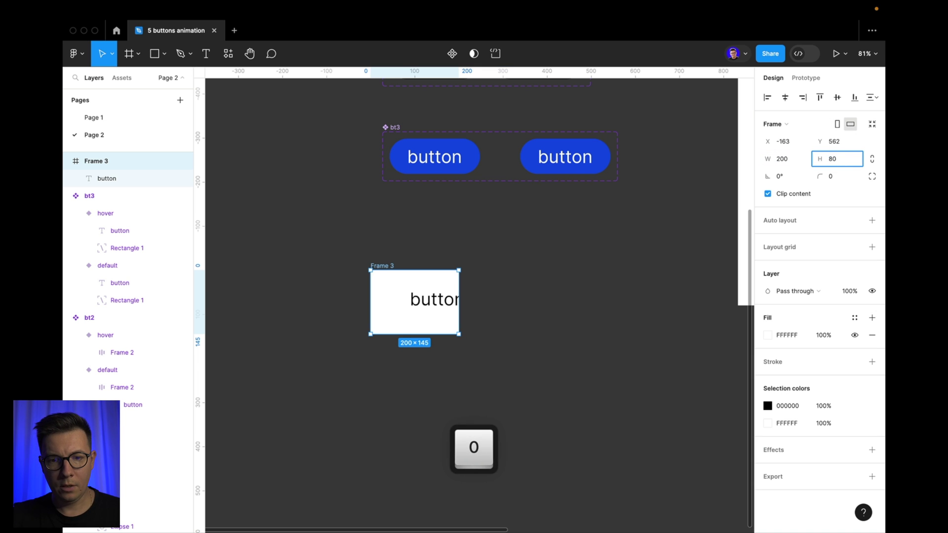
{"action": "type", "text": "0"}
{"action": "key", "text": "Return"}
- Set the new frame's width to 205 to match bt3's default variant
{"action": "left_click", "coordinate": [468, 159]}
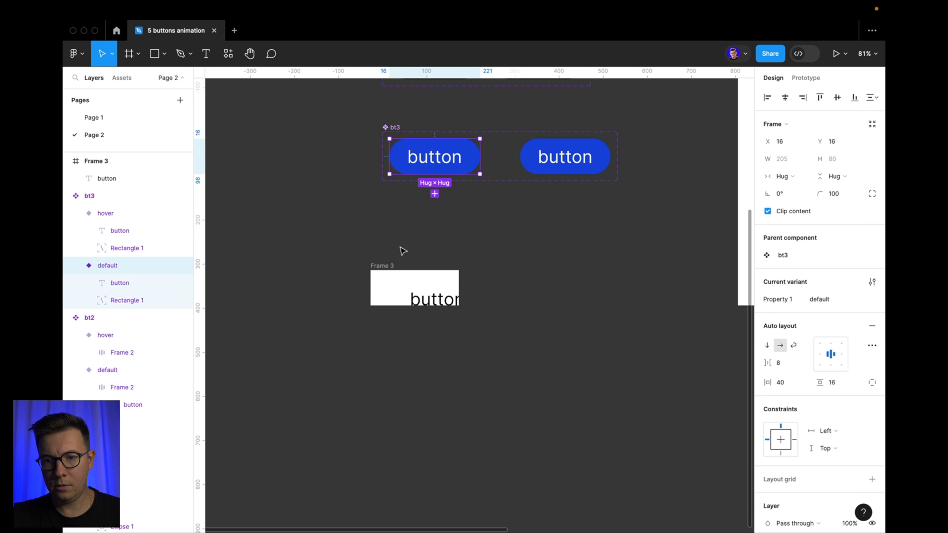
{"action": "left_click", "coordinate": [406, 282]}
{"action": "key", "text": "Right"}
{"action": "key", "text": "BackSpace"}
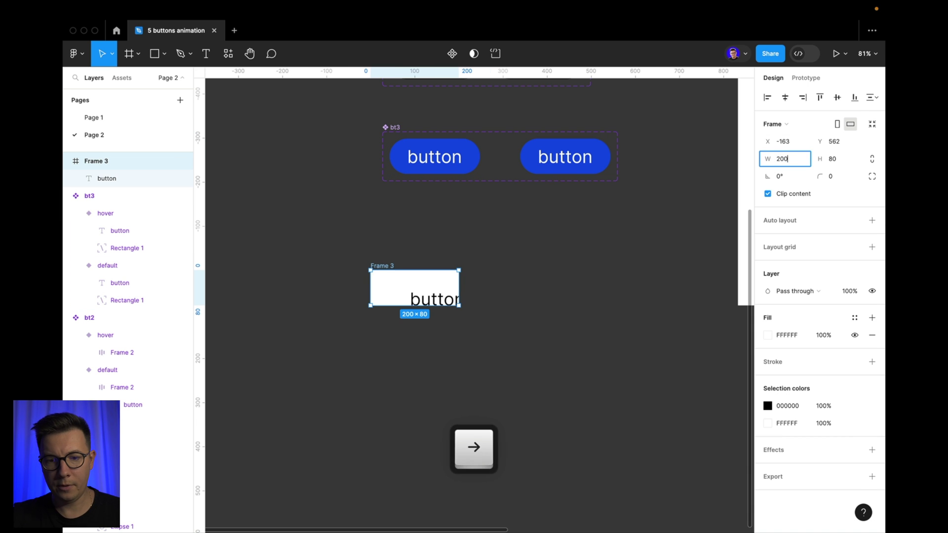
{"action": "type", "text": "5"}
{"action": "key", "text": "Return"}
- Center the button text horizontally and vertically inside the new frame
{"action": "left_click", "coordinate": [427, 307]}
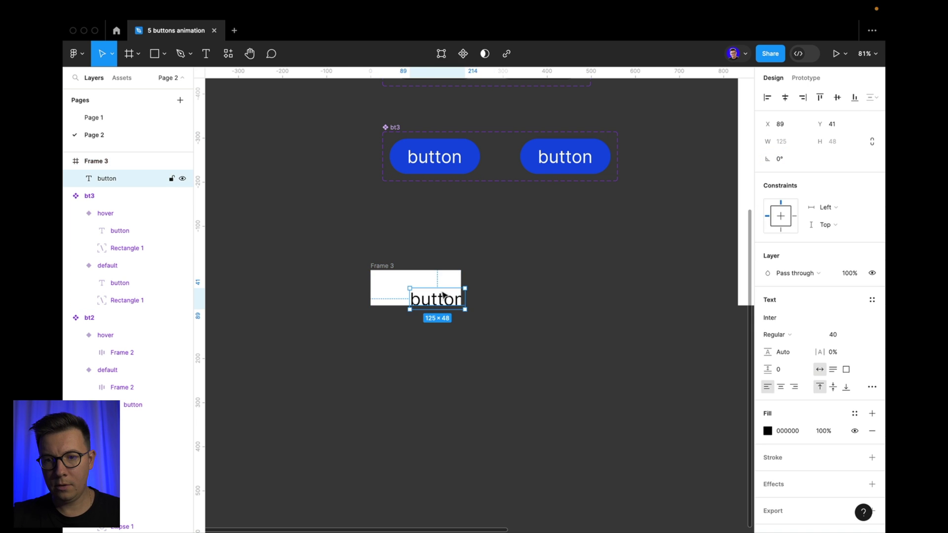
{"action": "left_click", "coordinate": [785, 98]}
{"action": "left_click", "coordinate": [838, 98]}
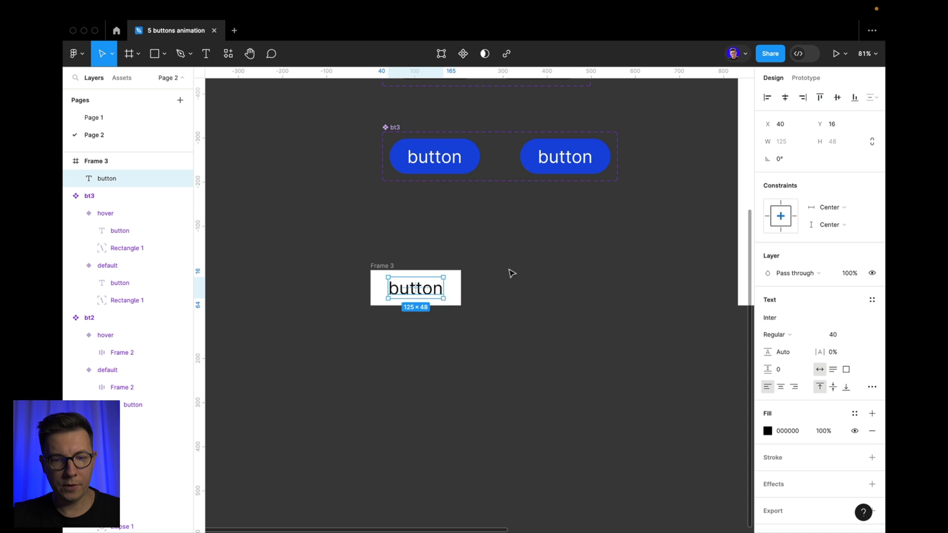
{"action": "left_click", "coordinate": [511, 264]}
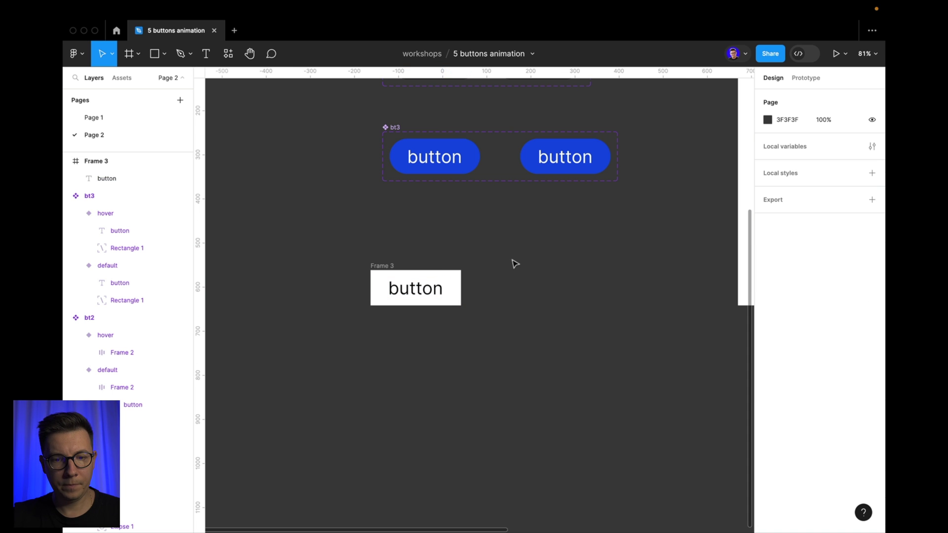
- Move the white Frame 3 right to X -115, beneath the bt3 set
{"action": "left_click", "coordinate": [390, 268]}
{"action": "scroll", "coordinate": [459, 280], "scroll_direction": "up", "scroll_amount": 3}
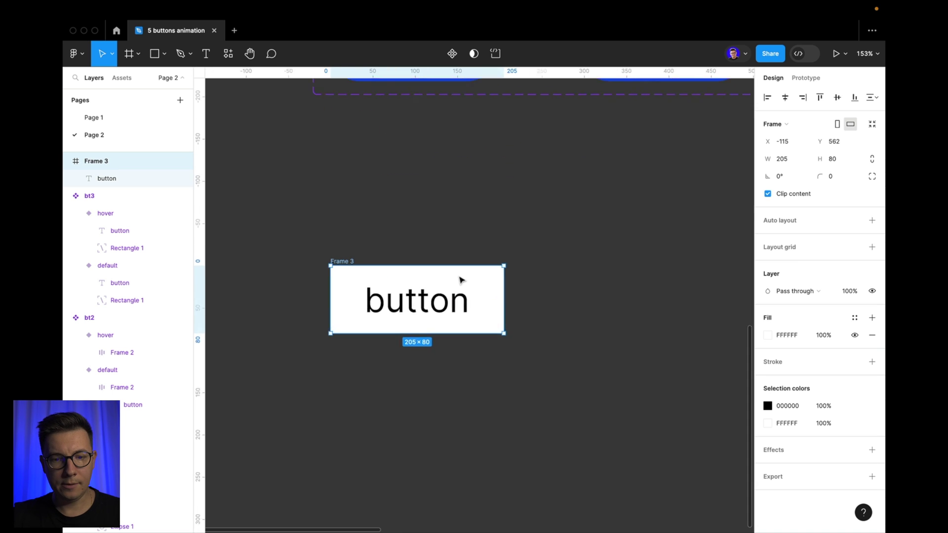
- Set the button text's vertical trim to cap height to baseline and check its distances to the edges of Frame 3
{"action": "left_click", "coordinate": [410, 299]}
{"action": "scroll", "coordinate": [426, 269], "scroll_direction": "left", "scroll_amount": 2}
{"action": "scroll", "coordinate": [444, 272], "scroll_direction": "up", "scroll_amount": 1}
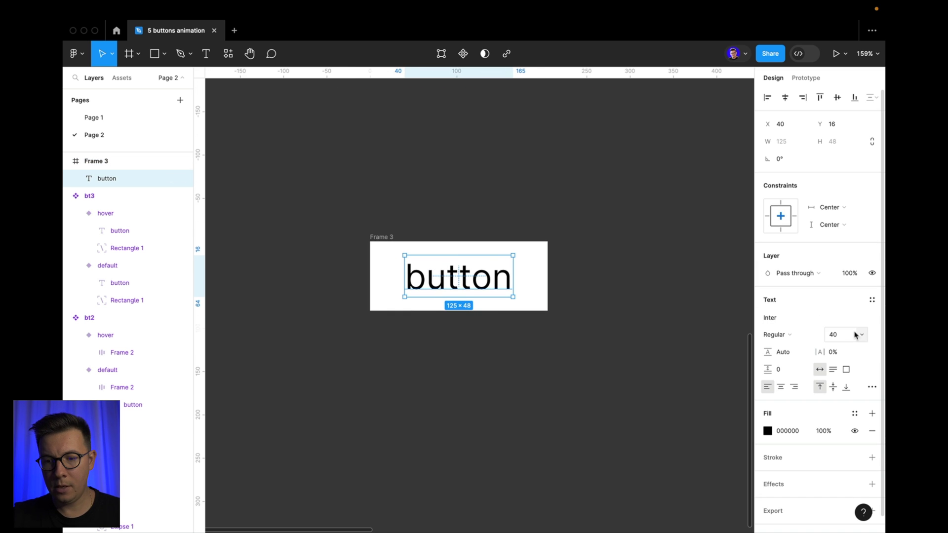
{"action": "left_click", "coordinate": [872, 387]}
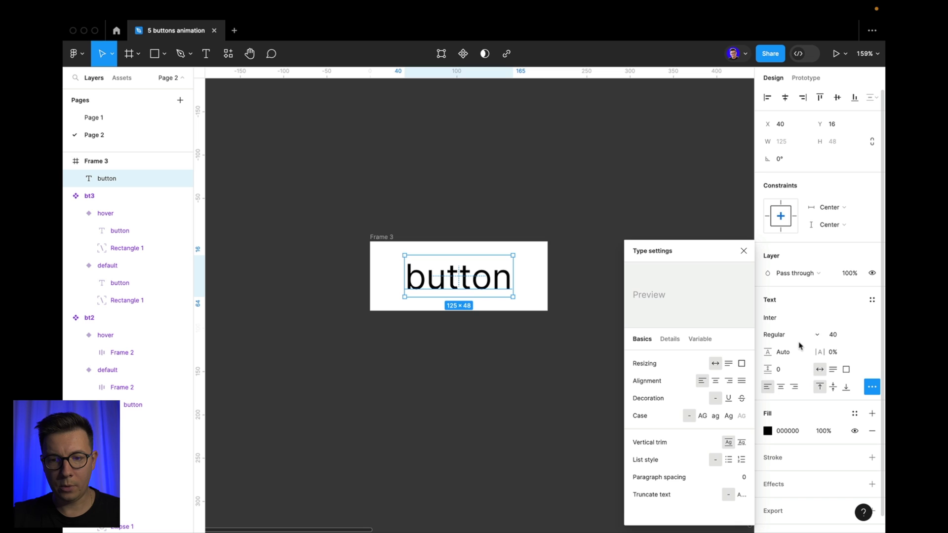
{"action": "left_click", "coordinate": [742, 443]}
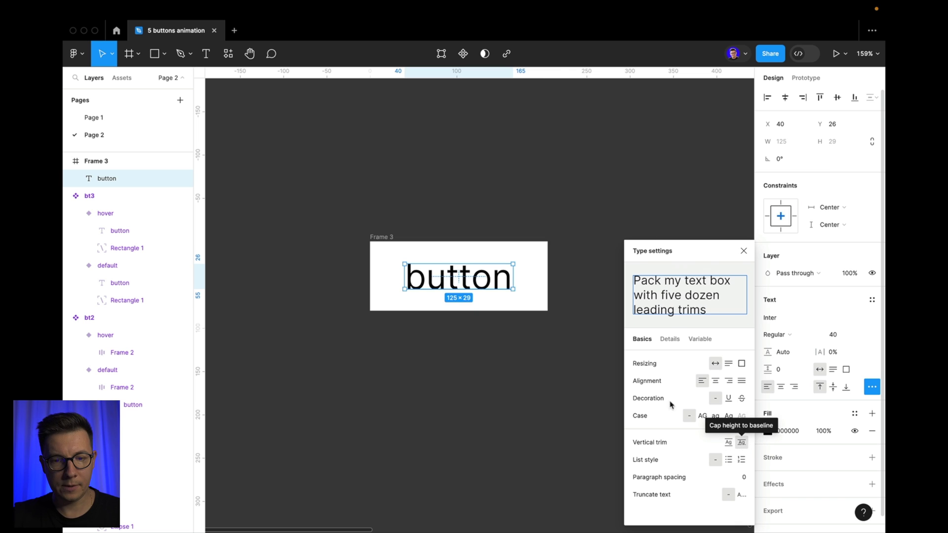
{"action": "left_click", "coordinate": [487, 195]}
{"action": "left_click", "coordinate": [487, 279]}
{"action": "key", "text": "alt"}
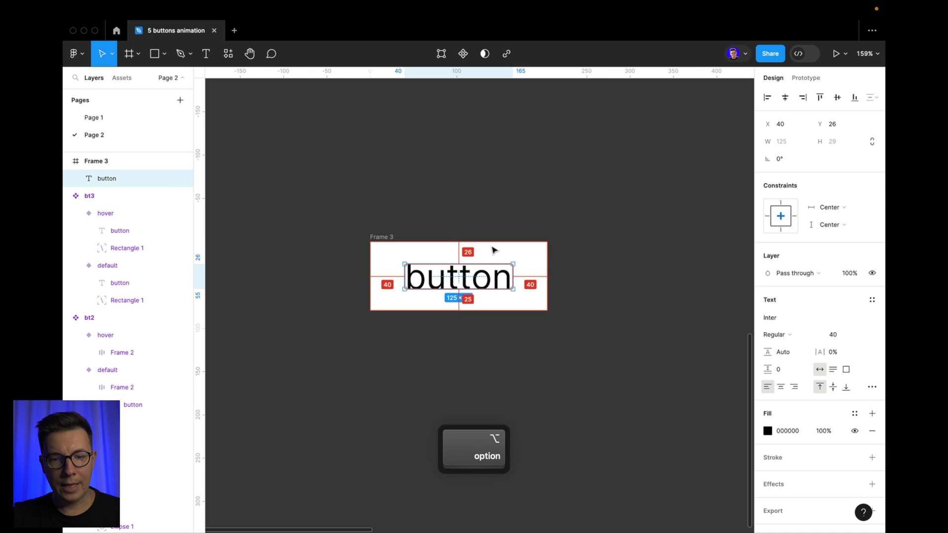
- Wrap the button text in its own frame inside Frame 3 and duplicate the text within it
{"action": "right_click", "coordinate": [478, 279]}
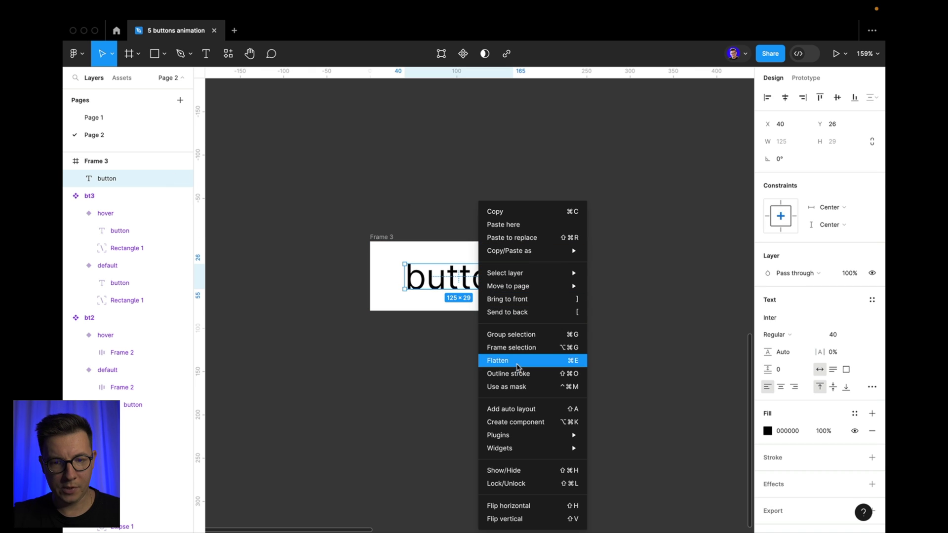
{"action": "left_click", "coordinate": [525, 350]}
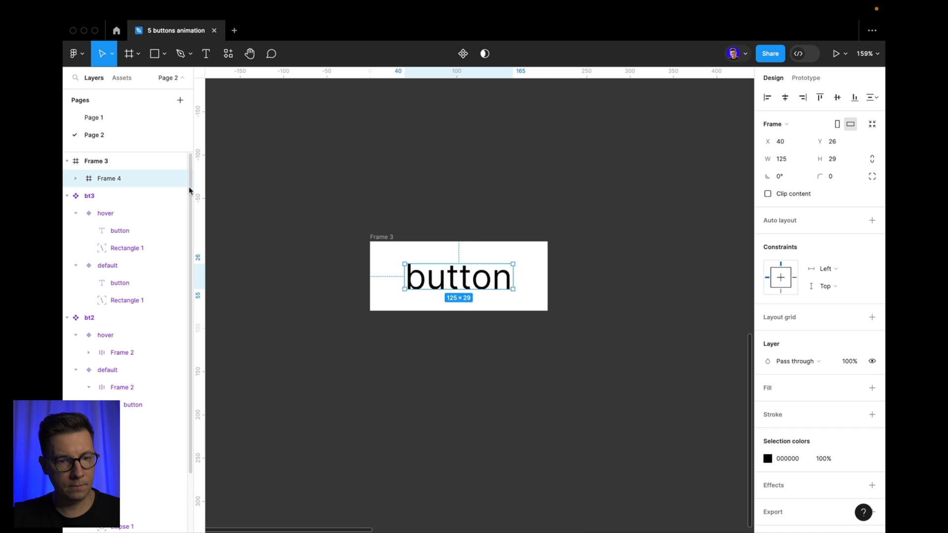
{"action": "left_click", "coordinate": [75, 179]}
{"action": "left_click", "coordinate": [118, 195]}
{"action": "key", "text": "super"}
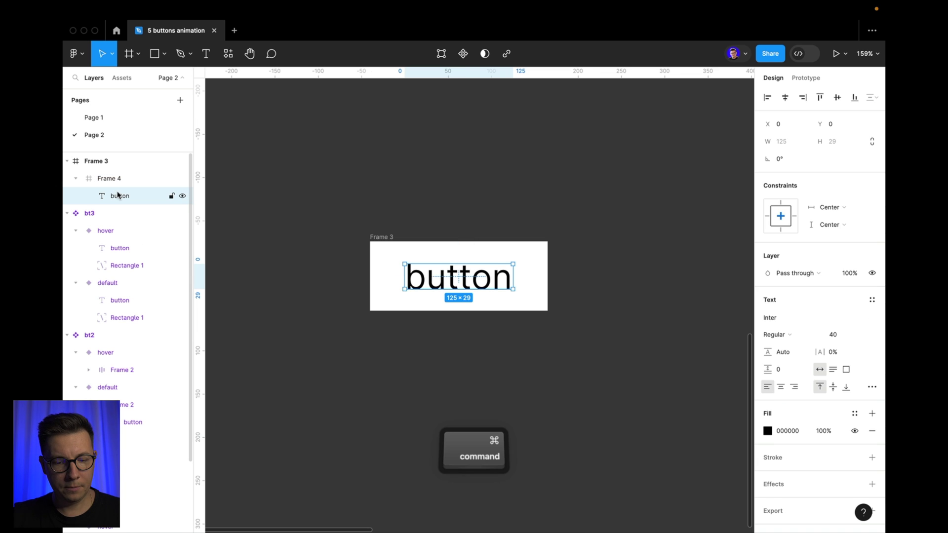
{"action": "key", "text": "super+d"}
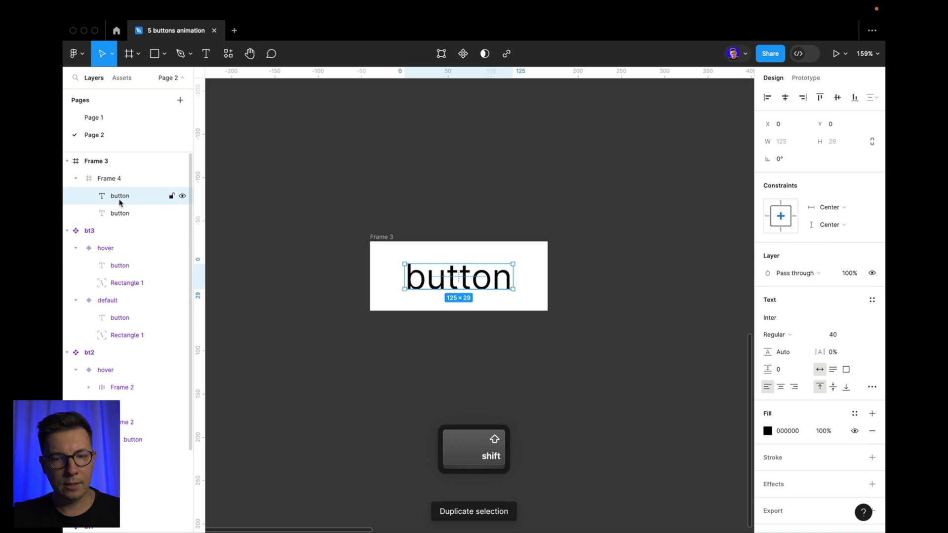
- Stack the two button texts vertically by adding auto layout around them
{"action": "left_click", "coordinate": [118, 213], "text": "shift"}
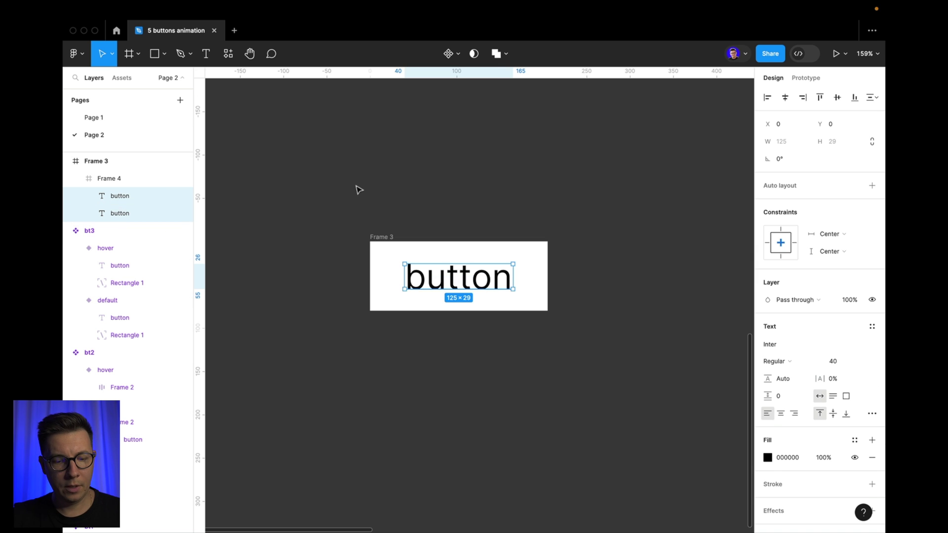
{"action": "key", "text": "shift"}
{"action": "key", "text": "shift+a"}
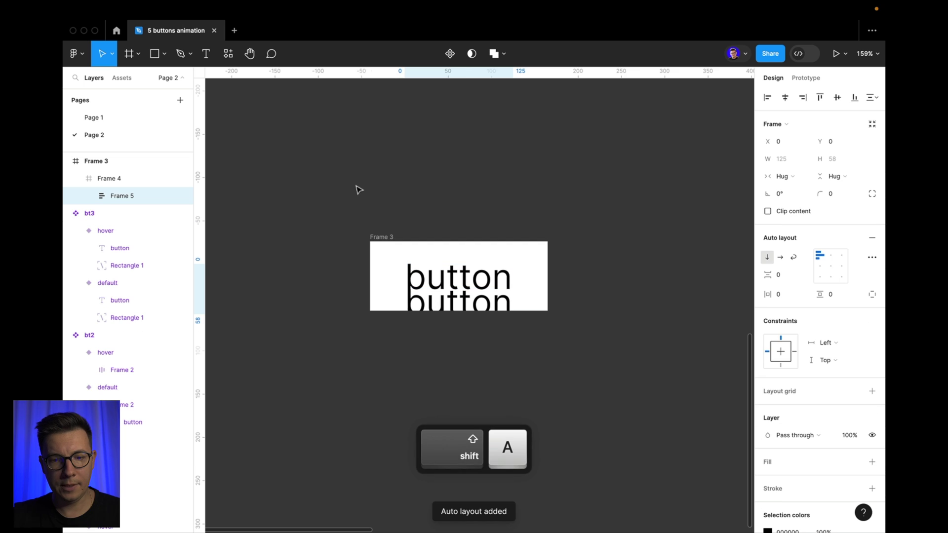
- Turn on content clipping for Frame 4 to hide the second text, and check the extent of the nested Frame 5
{"action": "left_click", "coordinate": [109, 179]}
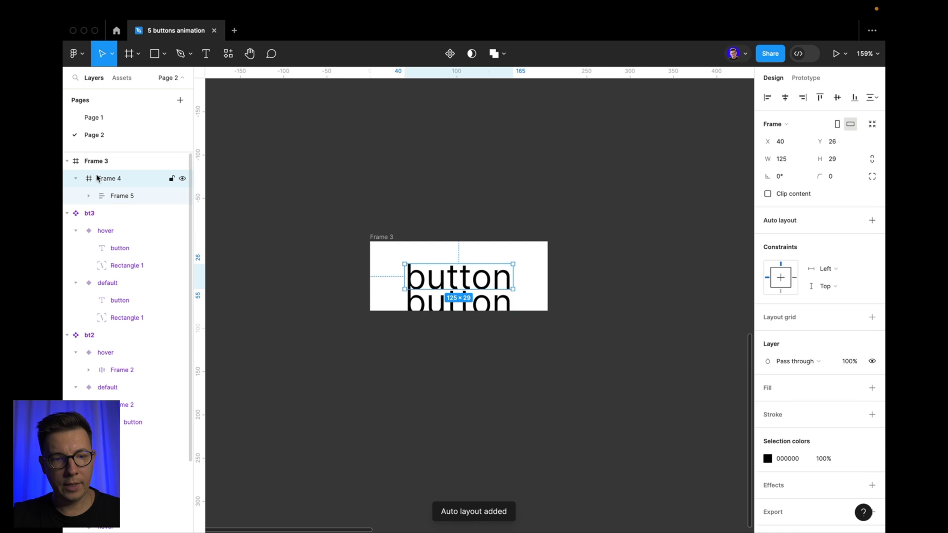
{"action": "left_click", "coordinate": [131, 198]}
{"action": "key", "text": "Escape"}
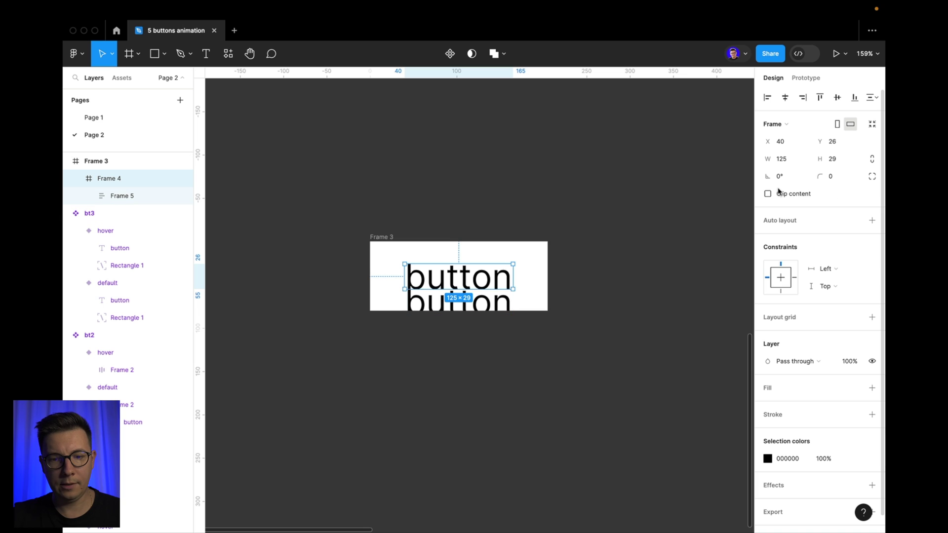
{"action": "left_click", "coordinate": [769, 194]}
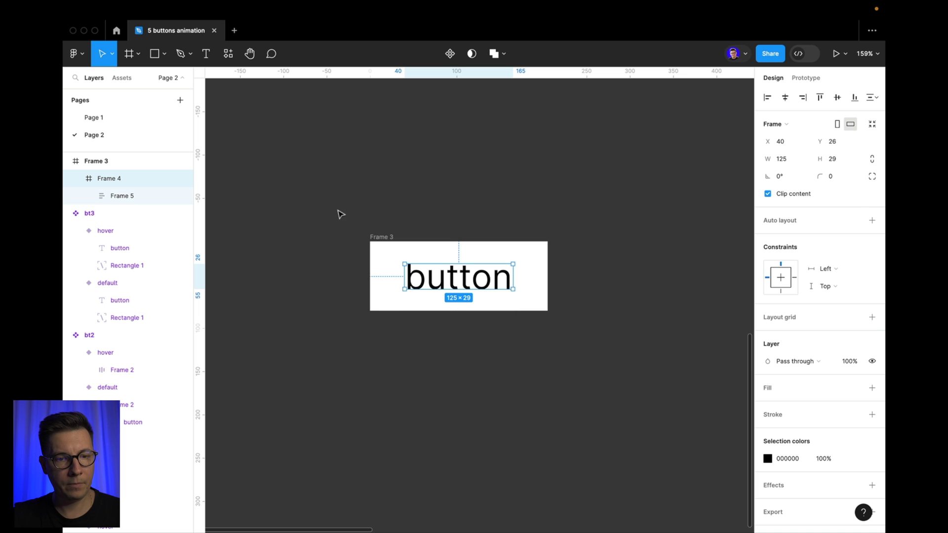
{"action": "left_click", "coordinate": [116, 199]}
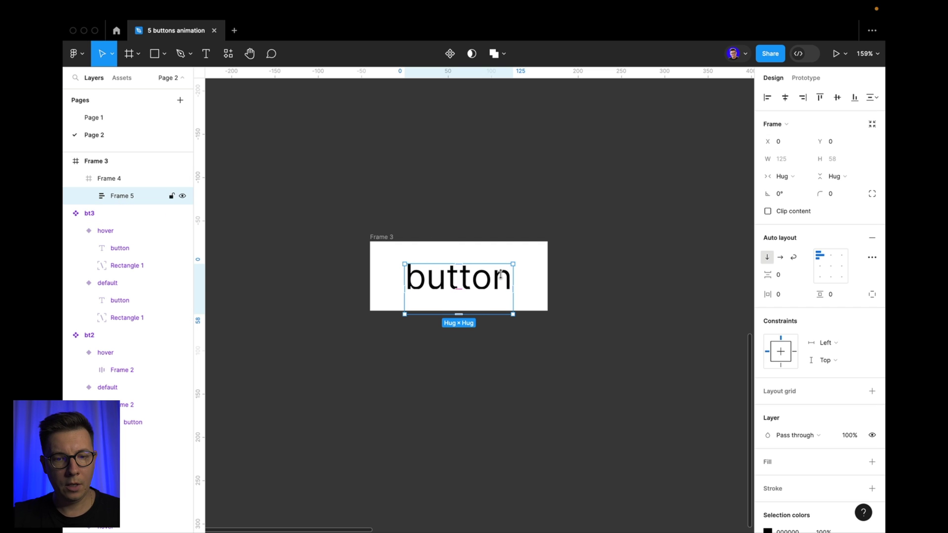
- Change the fill of Frame 3 to black, 000000
{"action": "left_click", "coordinate": [404, 209]}
{"action": "left_click", "coordinate": [383, 237]}
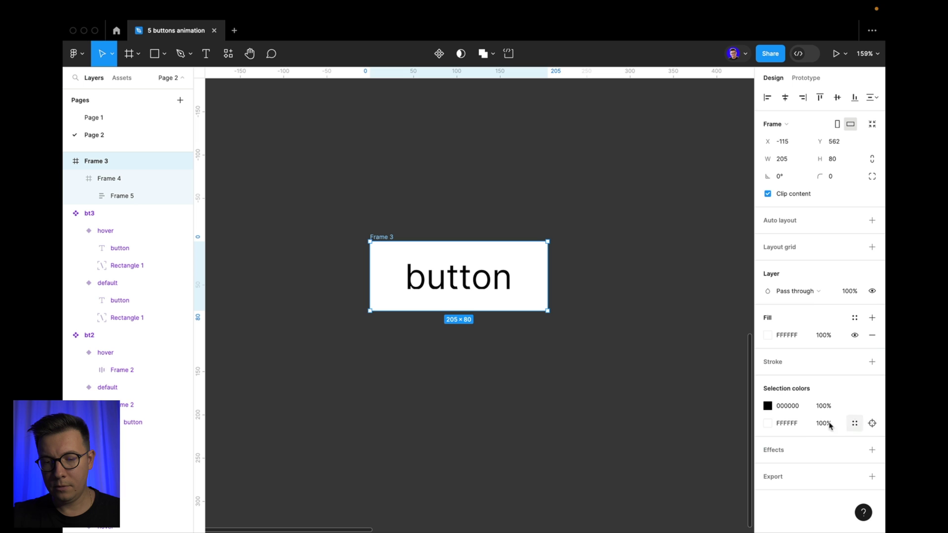
{"action": "left_click", "coordinate": [768, 335]}
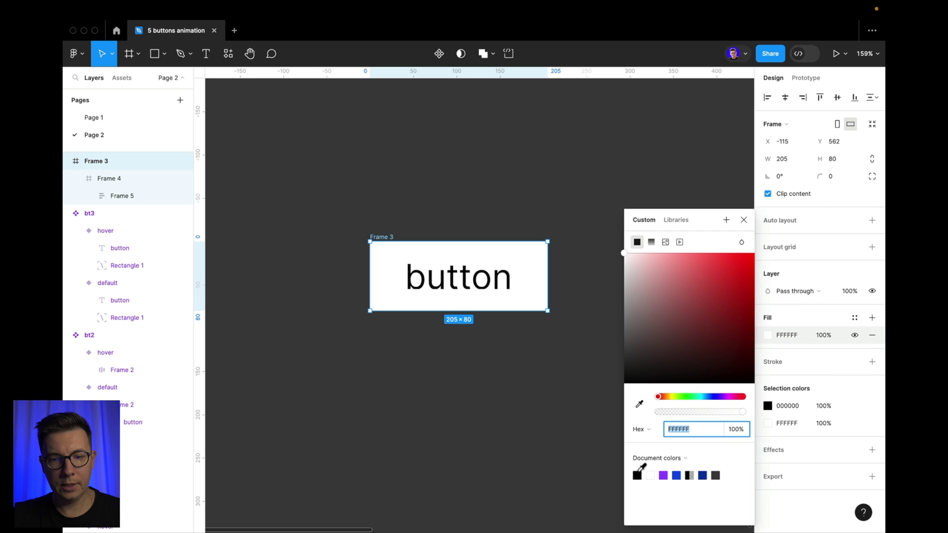
{"action": "left_click", "coordinate": [638, 475]}
- Change the fill of both button texts inside Frame 5 to white, FFFFFF
{"action": "left_click", "coordinate": [122, 196]}
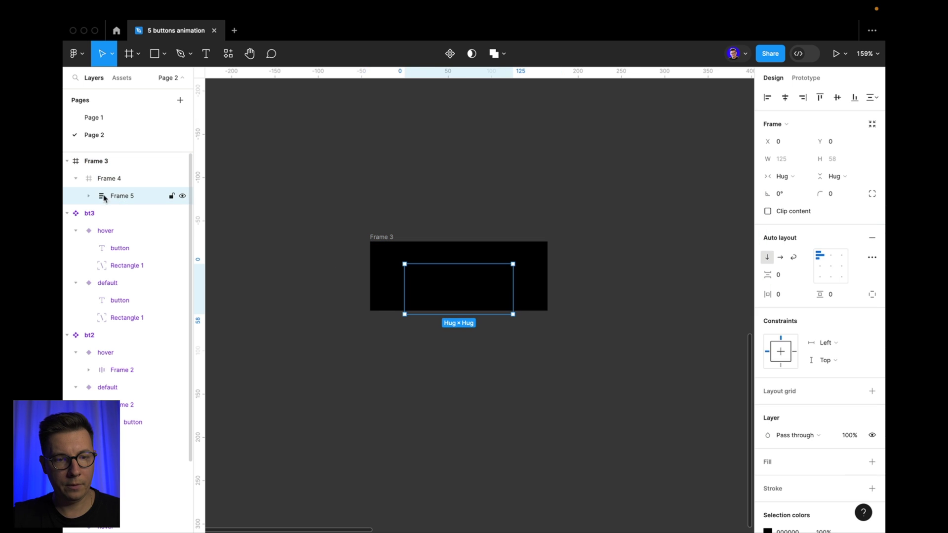
{"action": "left_click", "coordinate": [88, 196]}
{"action": "left_click", "coordinate": [129, 213]}
{"action": "left_click", "coordinate": [130, 230], "text": "shift"}
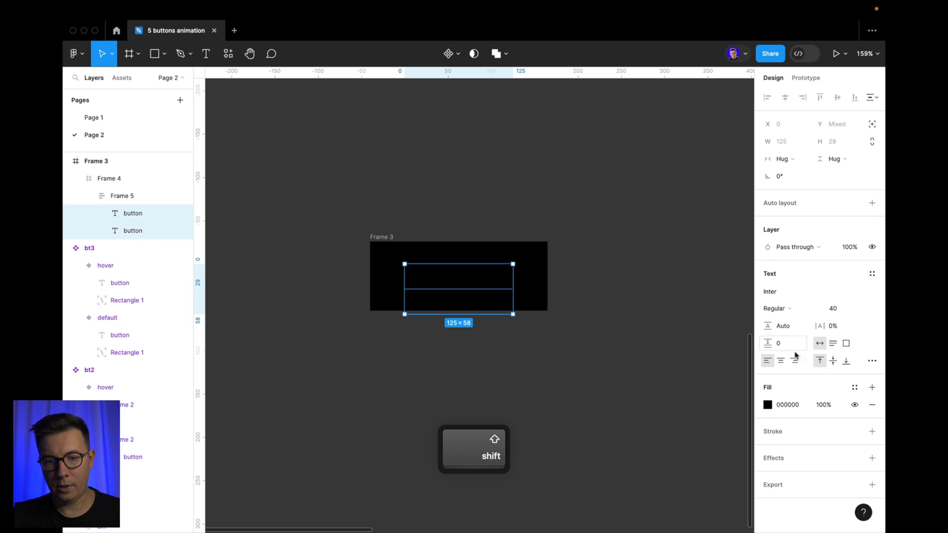
{"action": "left_click", "coordinate": [768, 405]}
{"action": "left_click", "coordinate": [630, 251]}
{"action": "left_click", "coordinate": [450, 187]}
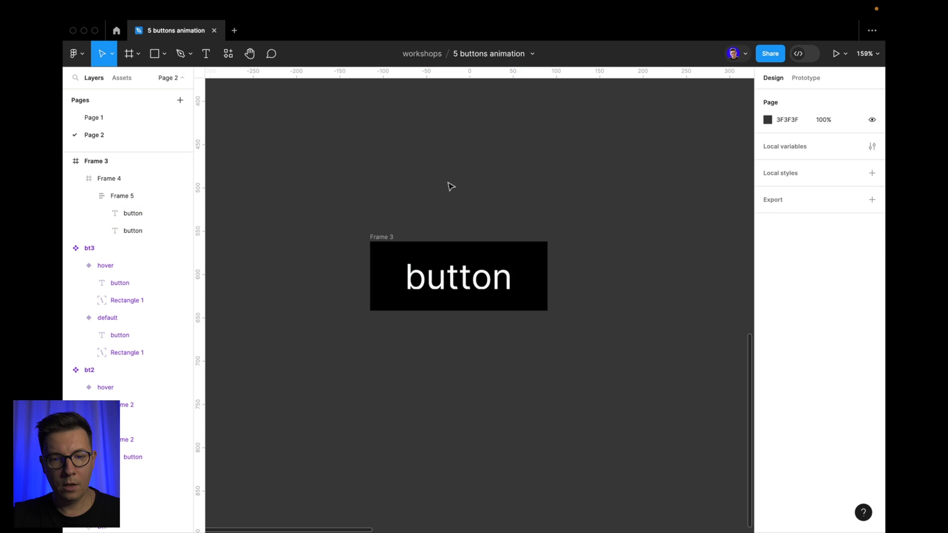
- Rename Frame 3 as bt4/default
{"action": "scroll", "coordinate": [450, 187], "scroll_direction": "down", "scroll_amount": 3}
{"action": "left_click", "coordinate": [409, 218]}
{"action": "type", "text": "b"}
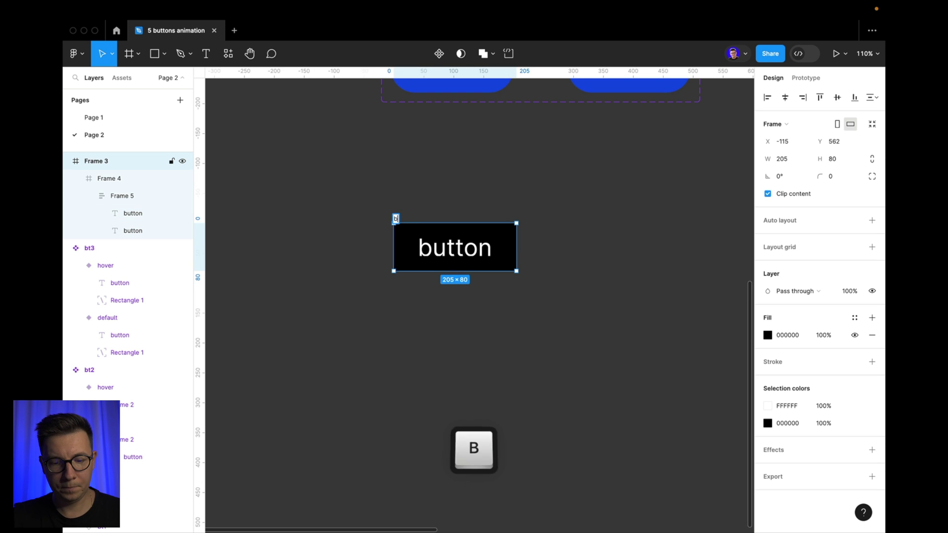
{"action": "type", "text": "r"}
{"action": "key", "text": "BackSpace"}
{"action": "type", "text": "t"}
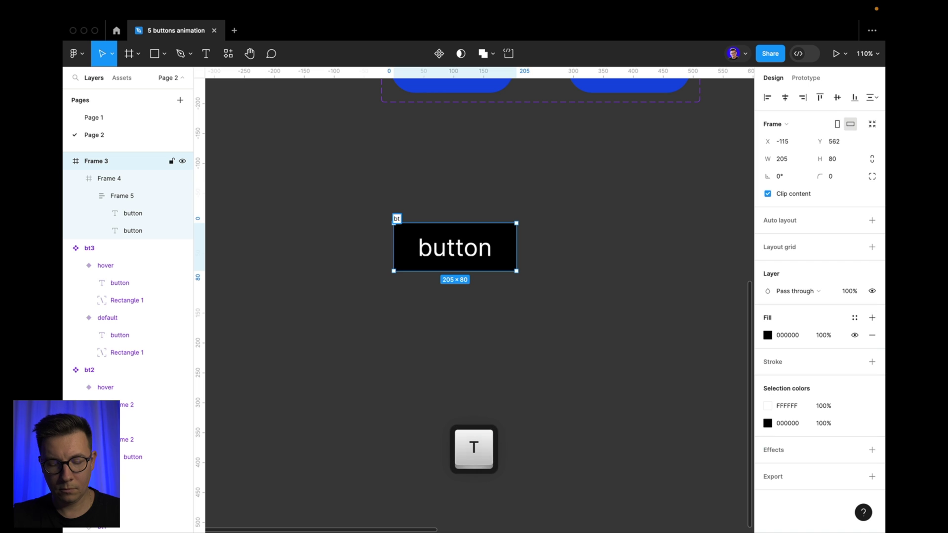
{"action": "type", "text": "4/"}
{"action": "key", "text": "BackSpace"}
{"action": "type", "text": "/"}
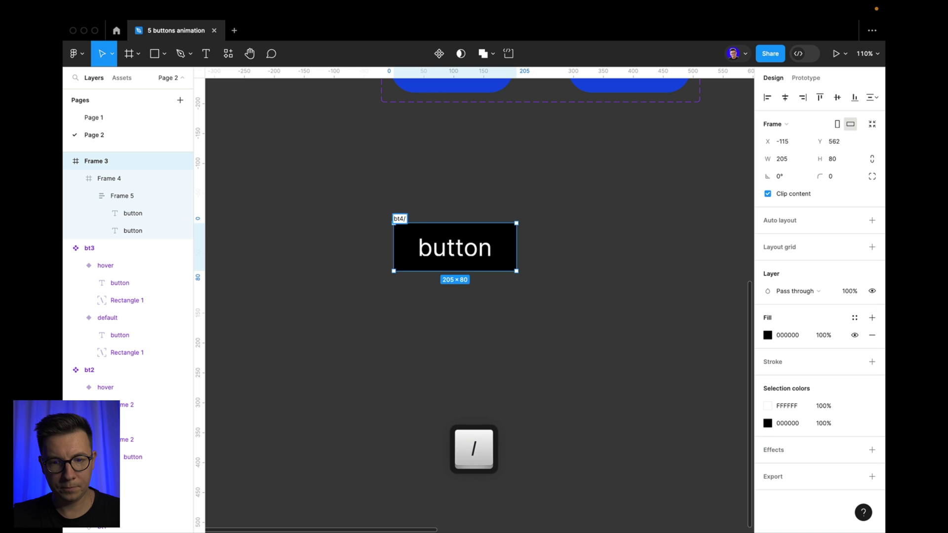
{"action": "type", "text": "des"}
{"action": "key", "text": "BackSpace"}
{"action": "type", "text": "f"}
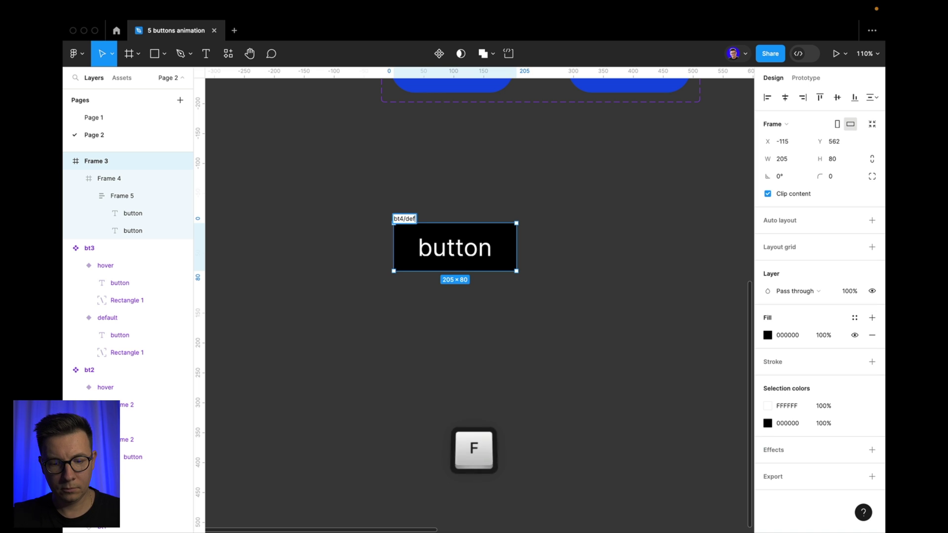
{"action": "type", "text": "ault"}
{"action": "left_click", "coordinate": [514, 169]}
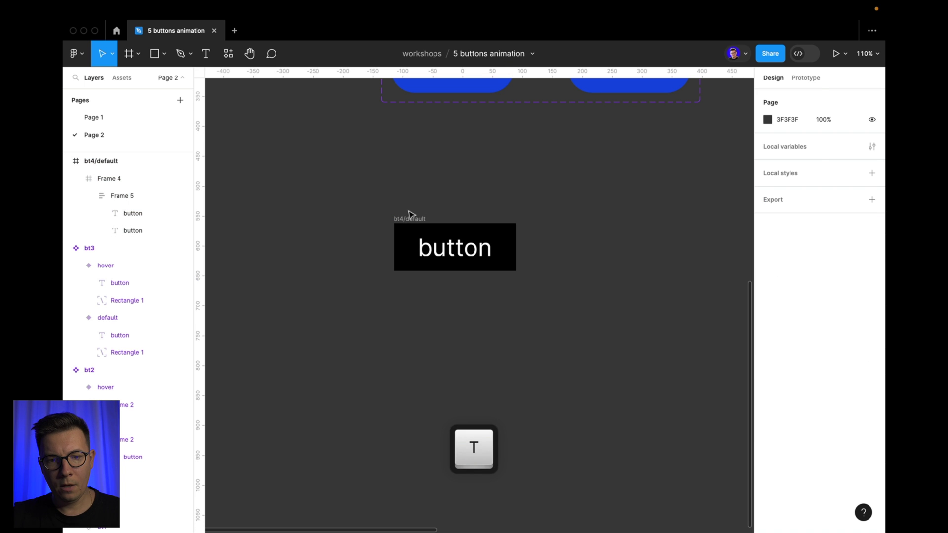
- Duplicate bt4/default to its right at X 162 and rename the copy as bt4/hover
{"action": "left_click", "coordinate": [410, 218]}
{"action": "left_click_drag", "start_coordinate": [415, 221], "coordinate": [582, 221]}
{"action": "key", "text": "BackSpace"}
{"action": "key", "text": "BackSpace"}
{"action": "key", "text": "BackSpace"}
{"action": "key", "text": "BackSpace"}
{"action": "key", "text": "BackSpace"}
{"action": "key", "text": "BackSpace"}
{"action": "key", "text": "BackSpace"}
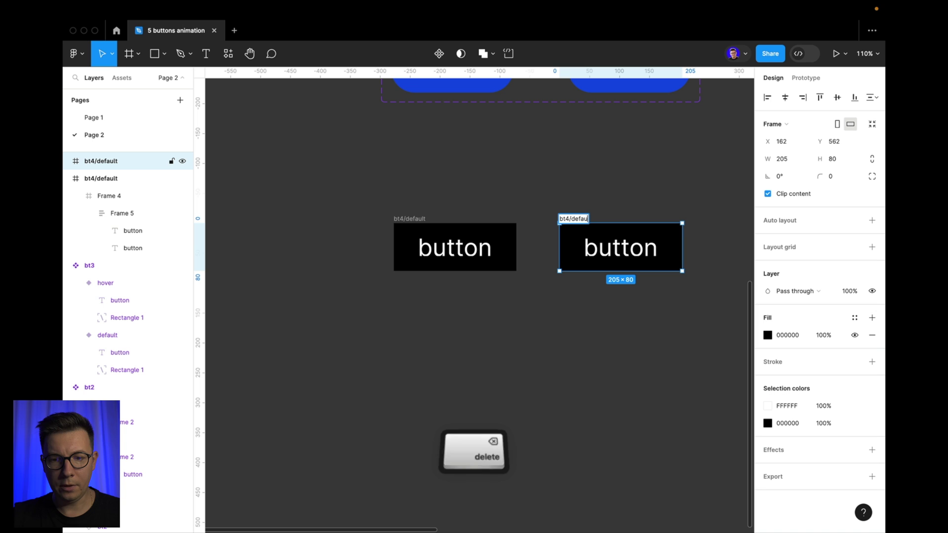
{"action": "type", "text": "hover"}
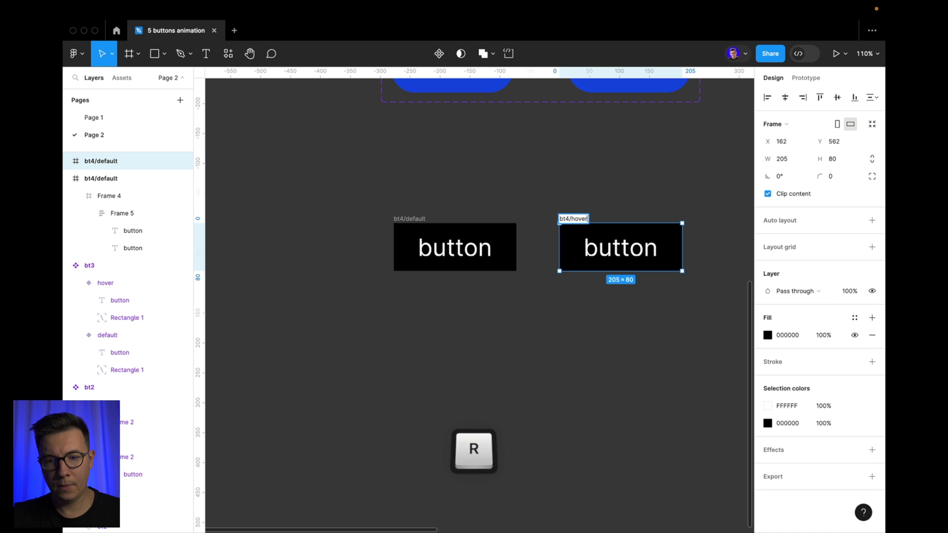
{"action": "left_click", "coordinate": [608, 190]}
- Align the text stack Frame 5 to the bottom of Frame 4 inside bt4/hover
{"action": "left_click", "coordinate": [626, 256]}
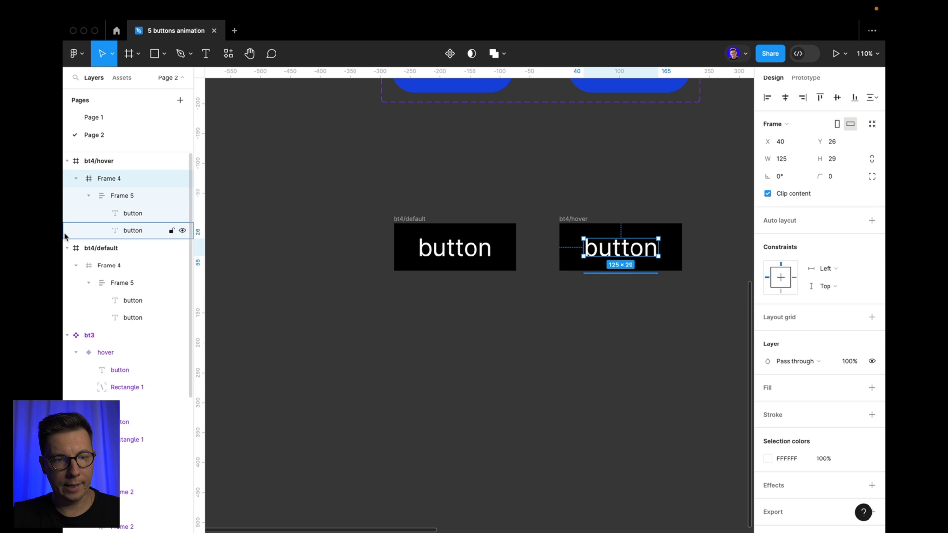
{"action": "left_click", "coordinate": [121, 196]}
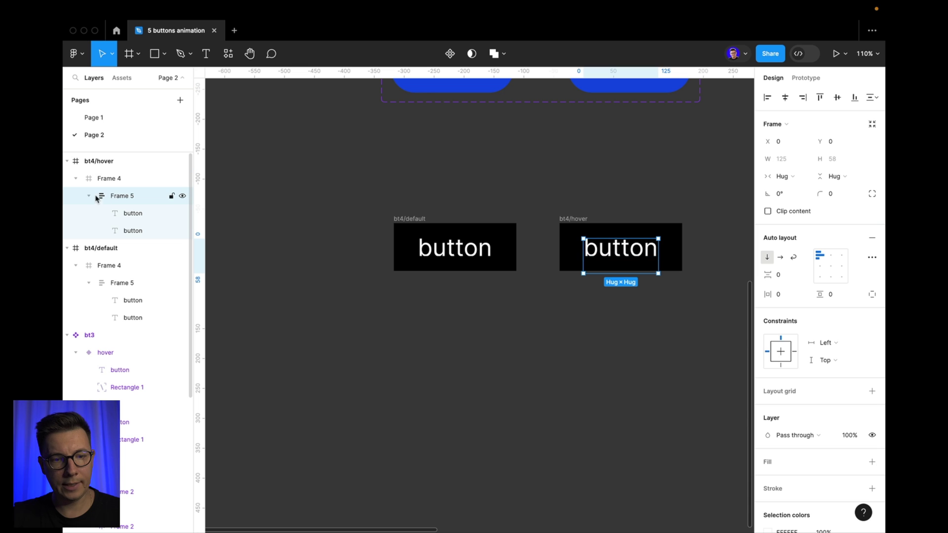
{"action": "left_click", "coordinate": [89, 197]}
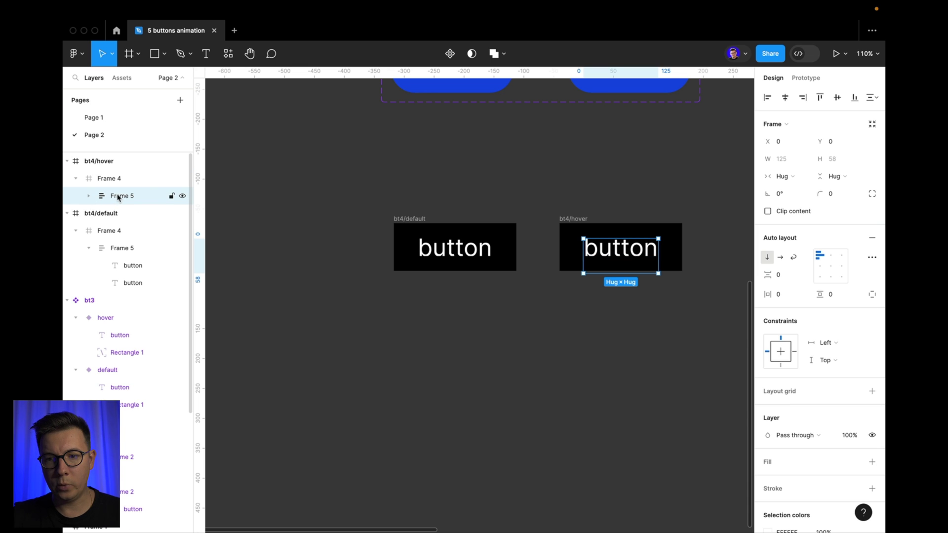
{"action": "left_click", "coordinate": [855, 98]}
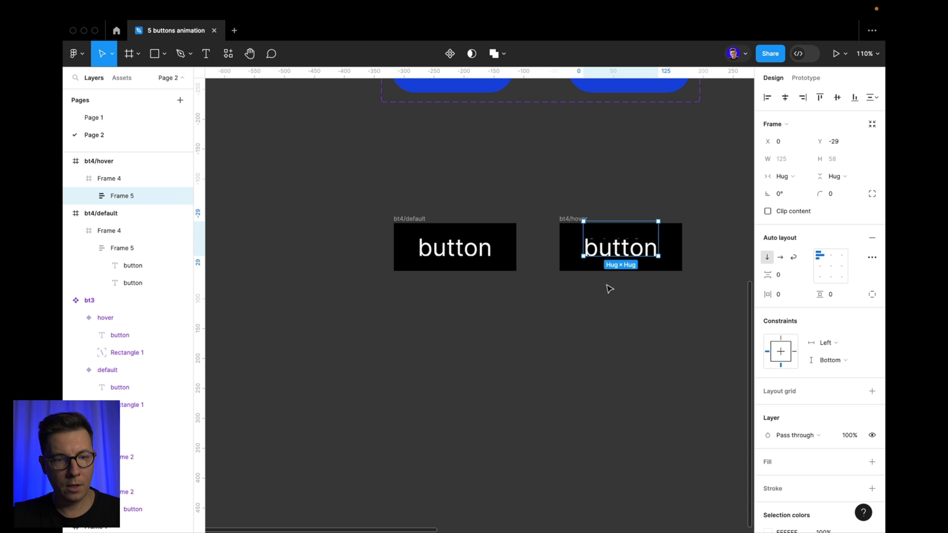
- Set the vertical spacing between the stacked texts in bt4/hover's Frame 5 to 2
{"action": "scroll", "coordinate": [569, 246], "scroll_direction": "up", "scroll_amount": 5}
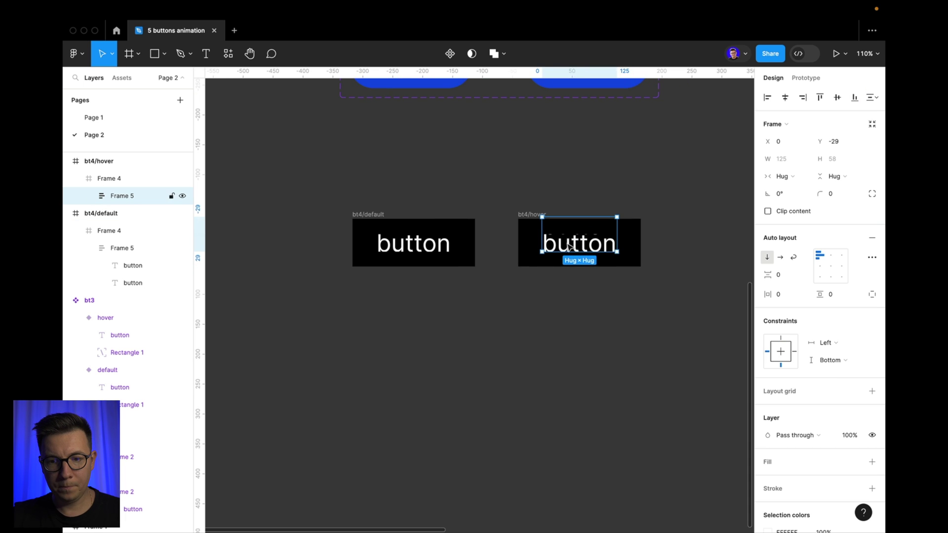
{"action": "scroll", "coordinate": [586, 237], "scroll_direction": "left", "scroll_amount": 3}
{"action": "scroll", "coordinate": [664, 204], "scroll_direction": "right", "scroll_amount": 2}
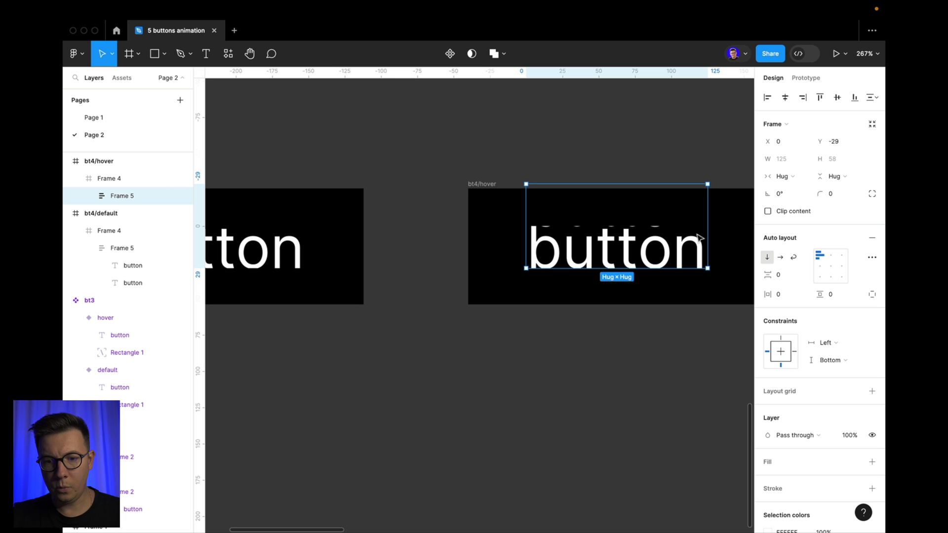
{"action": "key", "text": "Up"}
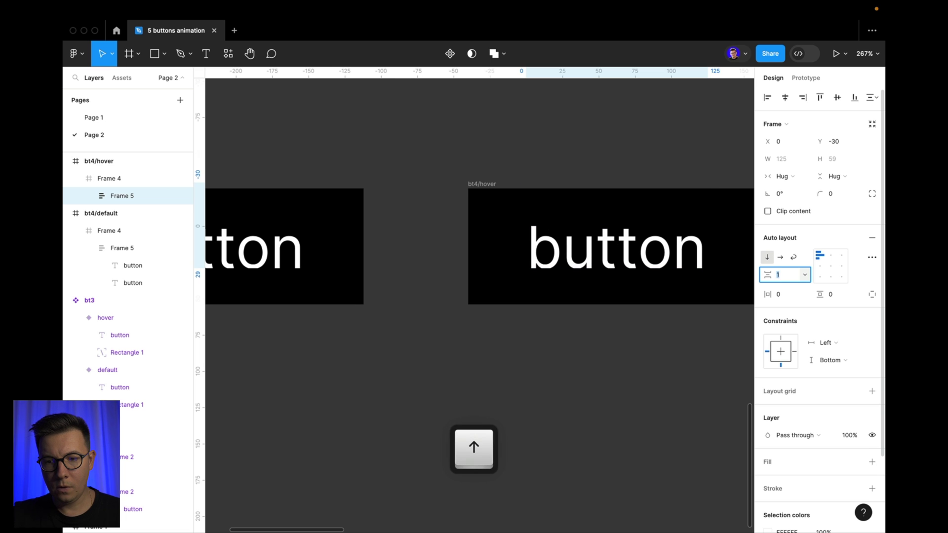
{"action": "key", "text": "Down"}
- Set the vertical spacing between the stacked texts in bt4/default's Frame 5 to 2
{"action": "scroll", "coordinate": [587, 254], "scroll_direction": "left", "scroll_amount": 5}
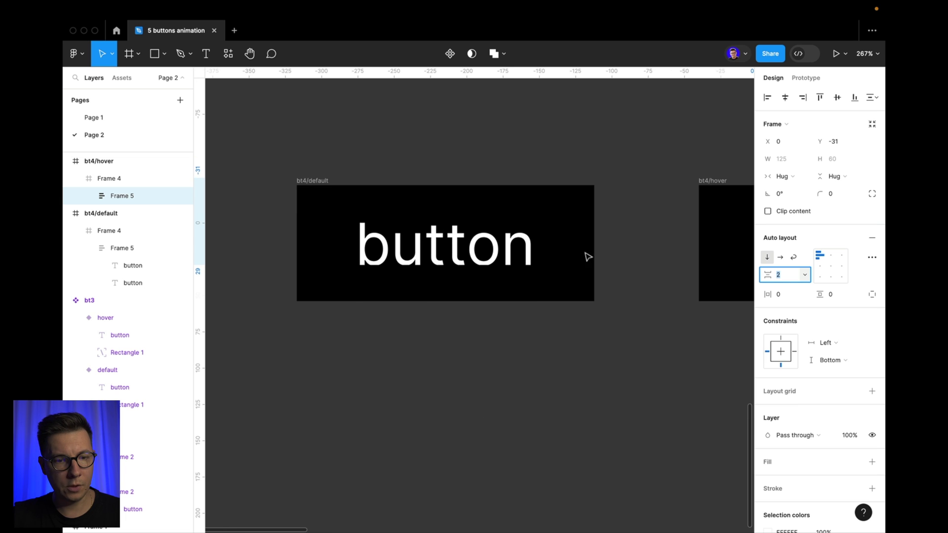
{"action": "left_click", "coordinate": [133, 265]}
{"action": "left_click", "coordinate": [116, 248]}
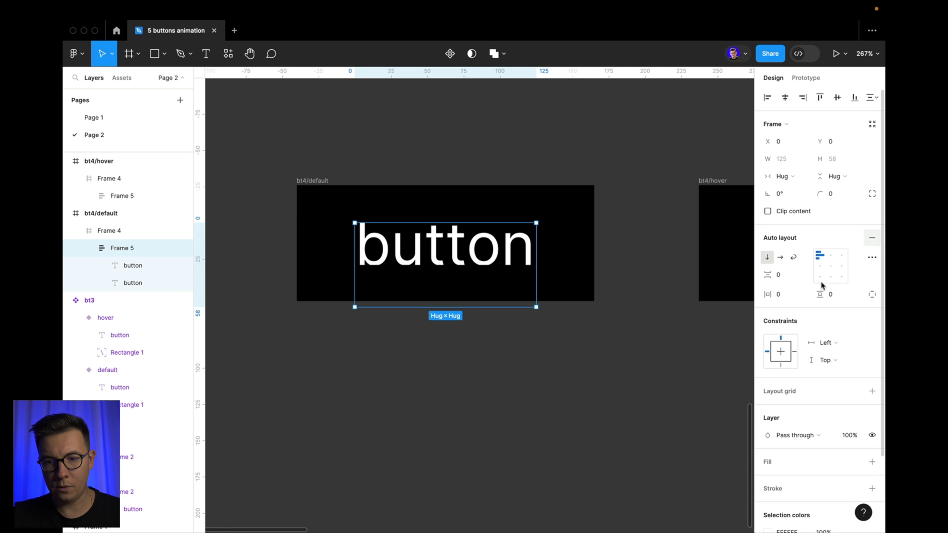
{"action": "left_click", "coordinate": [785, 277]}
{"action": "key", "text": "Up"}
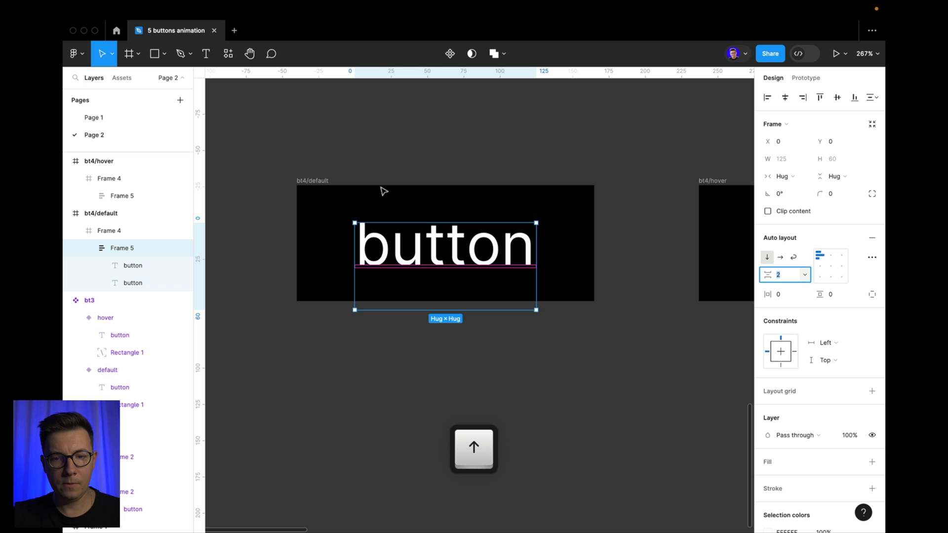
- Examine how the text sits inside Frame 4 in the bt4/default and bt4/hover frames
{"action": "left_click", "coordinate": [428, 186]}
{"action": "scroll", "coordinate": [429, 187], "scroll_direction": "down", "scroll_amount": 5}
{"action": "scroll", "coordinate": [429, 188], "scroll_direction": "up", "scroll_amount": 10}
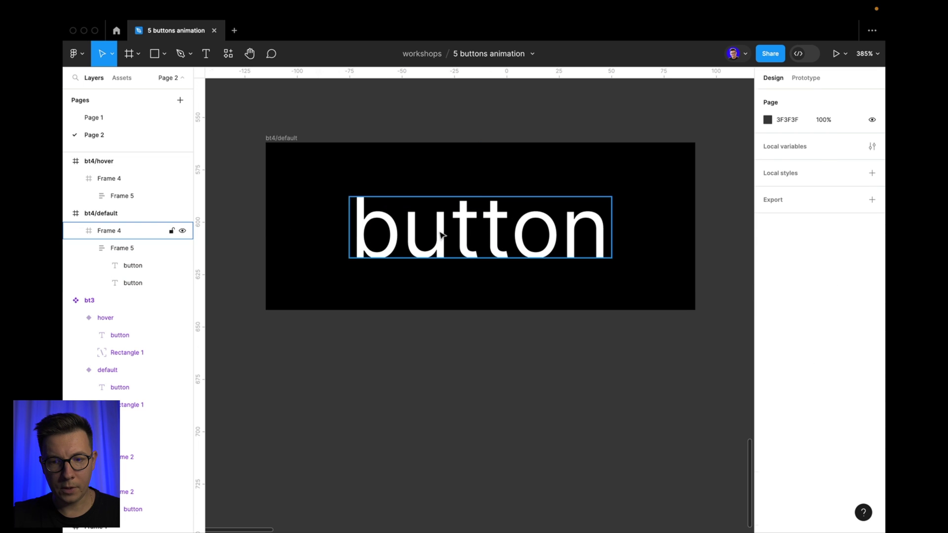
{"action": "left_click", "coordinate": [514, 179]}
{"action": "scroll", "coordinate": [513, 179], "scroll_direction": "down", "scroll_amount": 8}
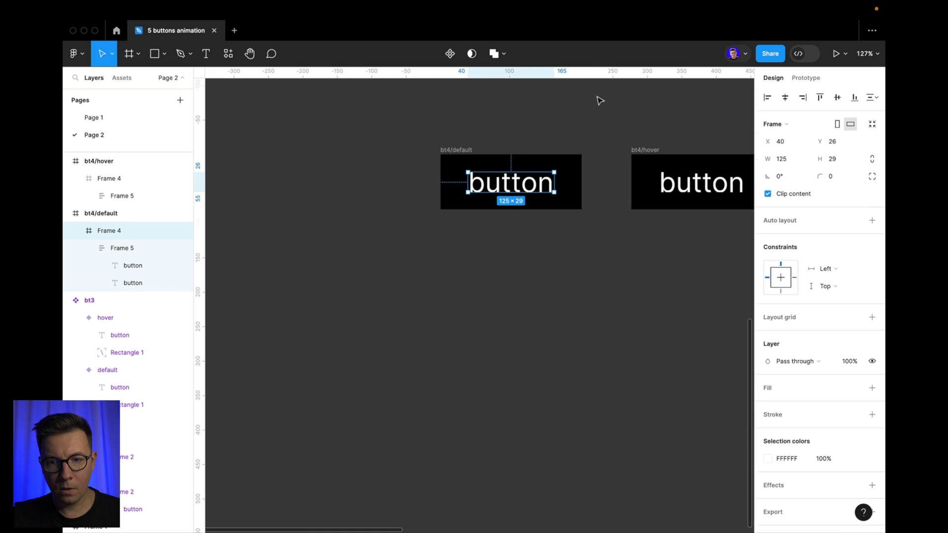
{"action": "left_click", "coordinate": [499, 216]}
{"action": "scroll", "coordinate": [508, 213], "scroll_direction": "up", "scroll_amount": 5}
{"action": "scroll", "coordinate": [562, 175], "scroll_direction": "down", "scroll_amount": 6}
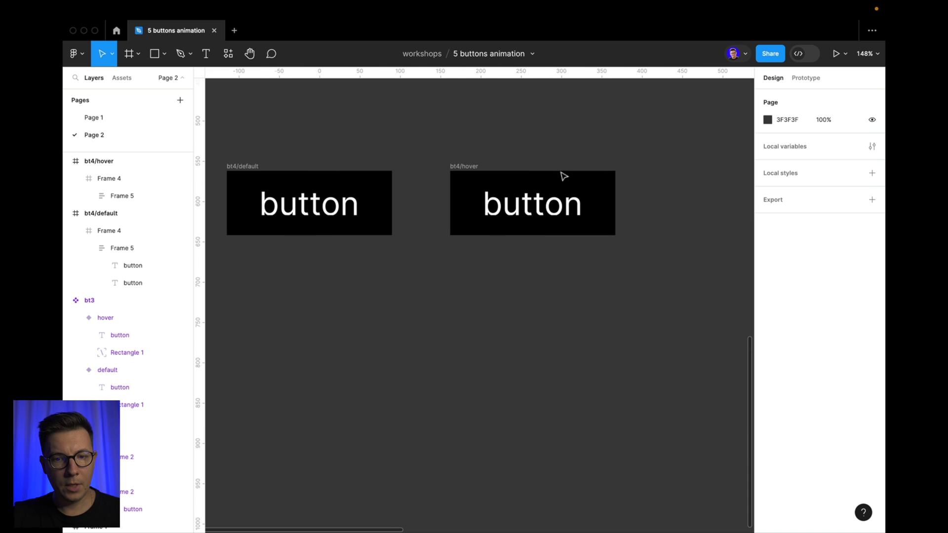
- Combine bt4/default and bt4/hover into one component set
{"action": "scroll", "coordinate": [425, 189], "scroll_direction": "down", "scroll_amount": 3}
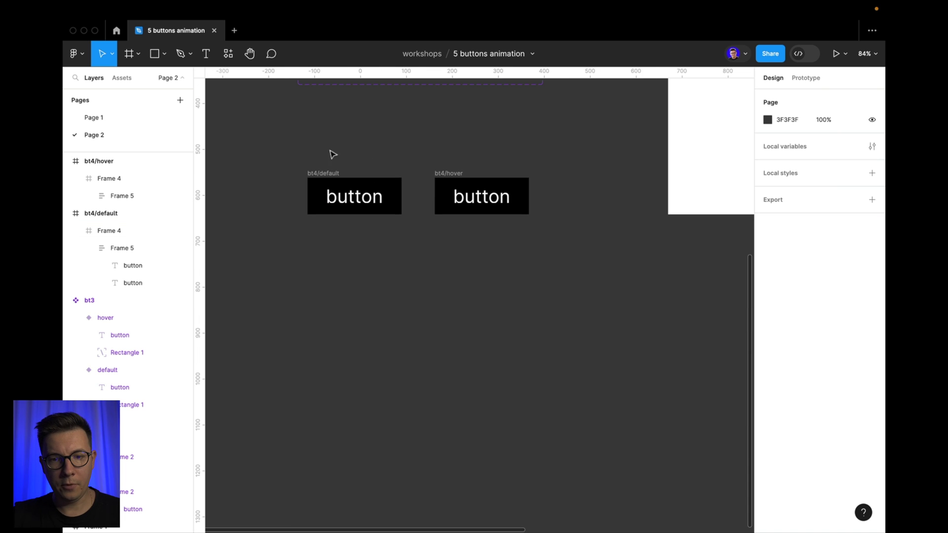
{"action": "left_click_drag", "start_coordinate": [297, 159], "coordinate": [568, 290]}
{"action": "left_click", "coordinate": [456, 54]}
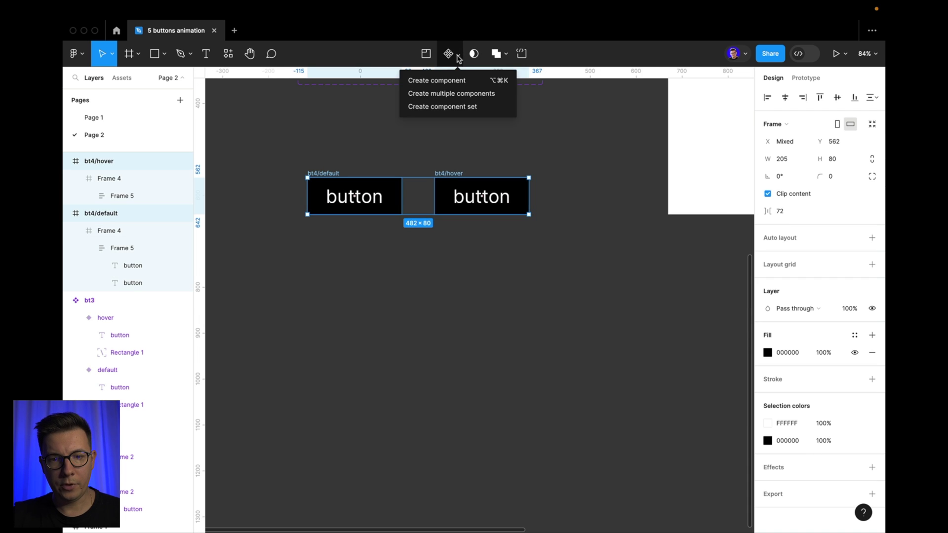
{"action": "left_click", "coordinate": [458, 105]}
- Connect bt4's default variant to its hover variant with a While hovering interaction
{"action": "left_click", "coordinate": [388, 206]}
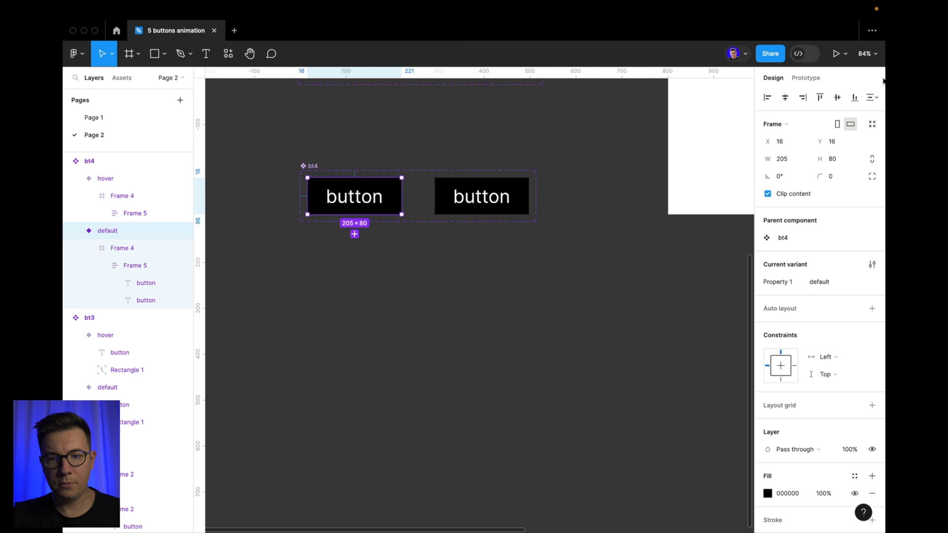
{"action": "left_click", "coordinate": [803, 78]}
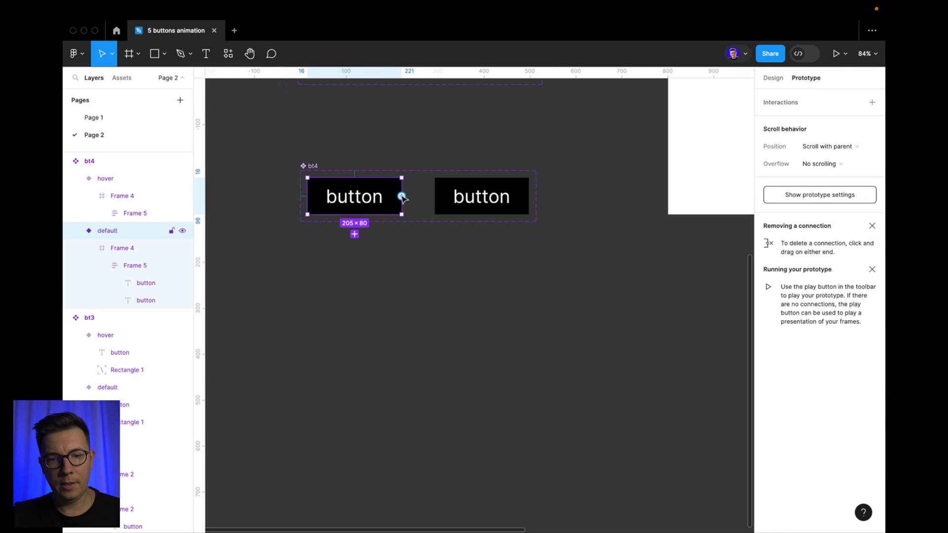
{"action": "left_click_drag", "start_coordinate": [402, 196], "coordinate": [543, 194]}
{"action": "left_click", "coordinate": [389, 223]}
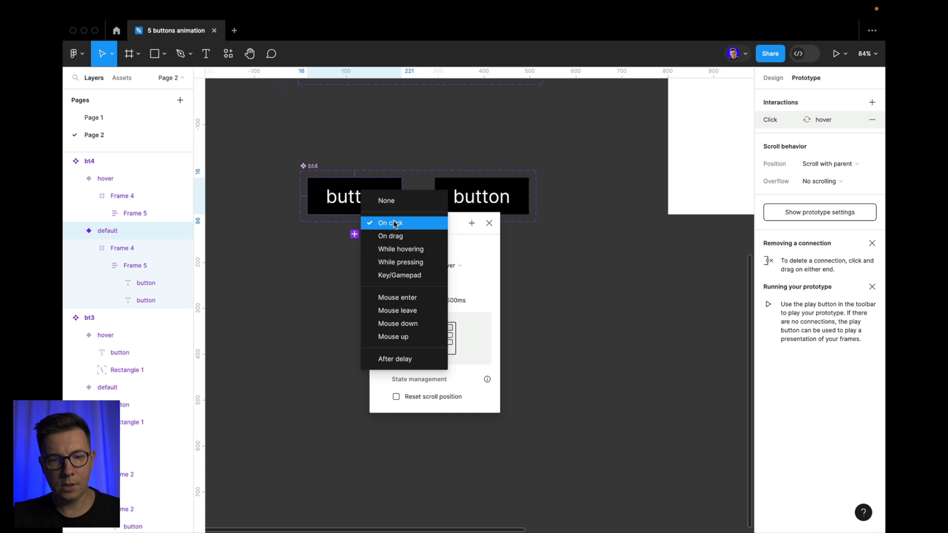
{"action": "left_click", "coordinate": [401, 249]}
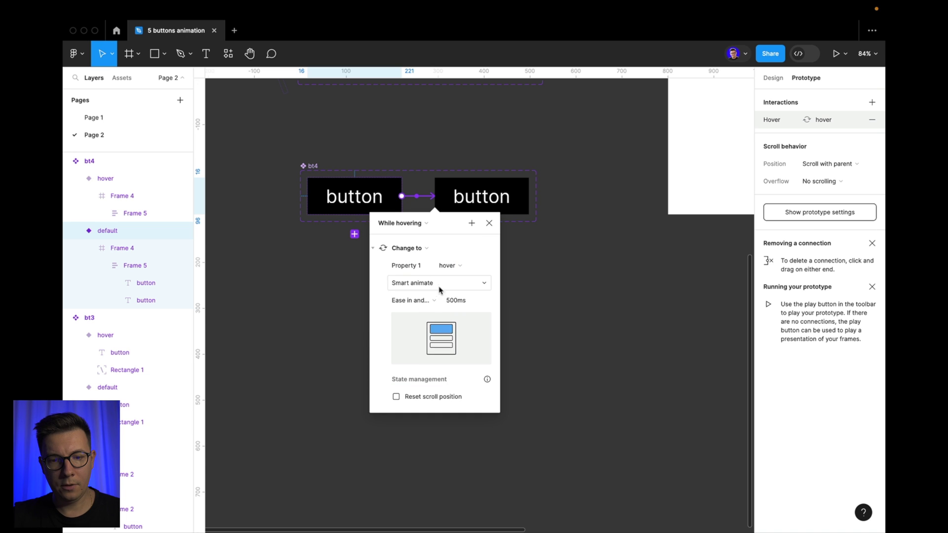
- Keep Ease in and out for bt4's hover interaction and set its duration to 200 ms
{"action": "left_click", "coordinate": [428, 300]}
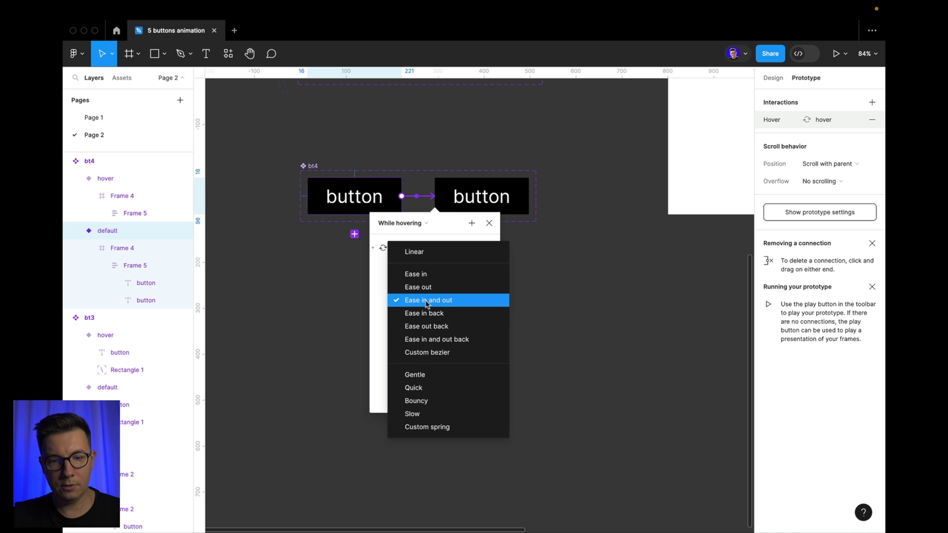
{"action": "left_click", "coordinate": [434, 306]}
{"action": "left_click", "coordinate": [450, 302]}
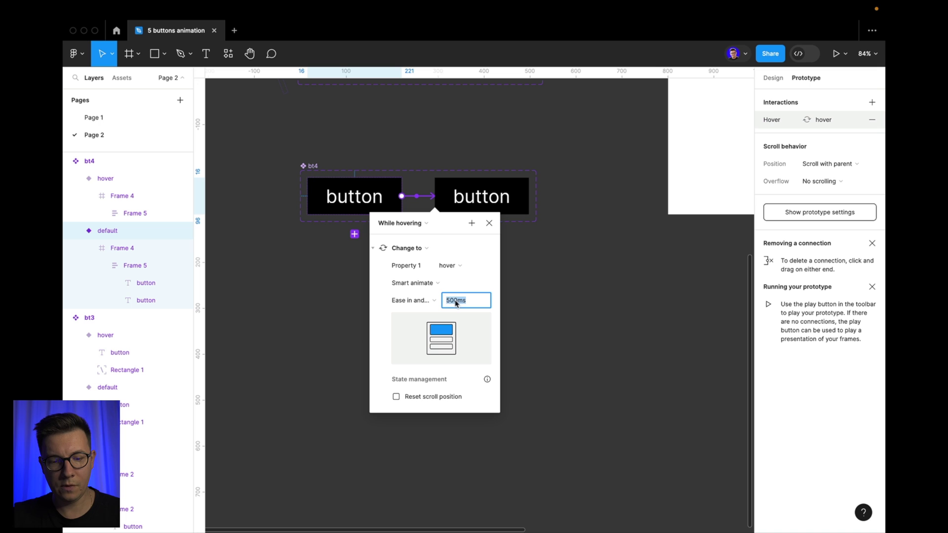
{"action": "key", "text": "Left"}
{"action": "key", "text": "Right"}
{"action": "key", "text": "BackSpace"}
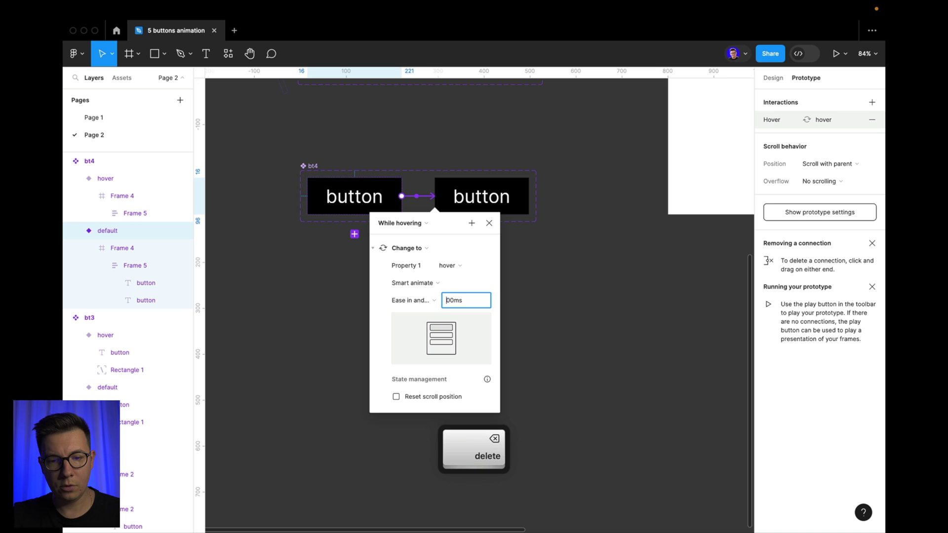
{"action": "type", "text": "2"}
{"action": "key", "text": "Return"}
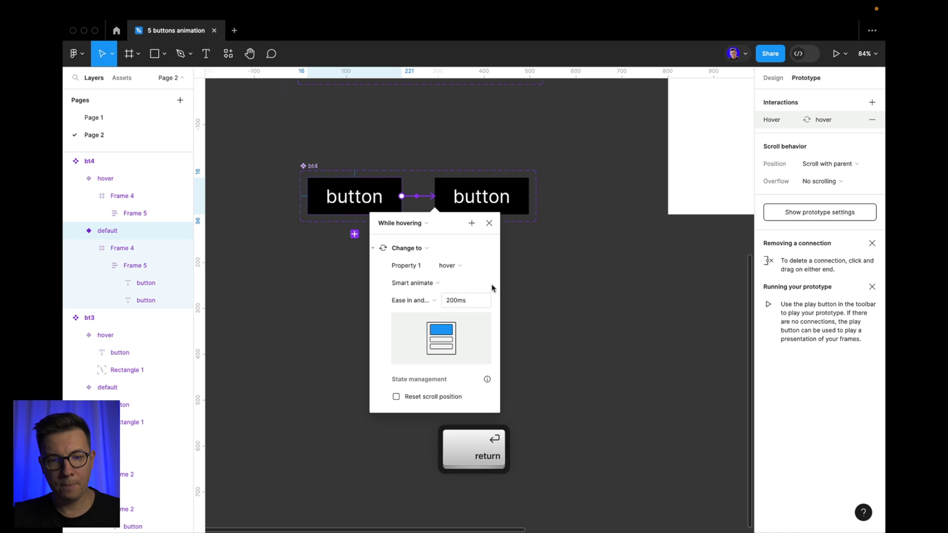
{"action": "left_click", "coordinate": [603, 270]}
- Place an instance of bt4's default variant in Frame 1, centred below the blue button
{"action": "key", "text": "shift+1"}
{"action": "left_click", "coordinate": [316, 404]}
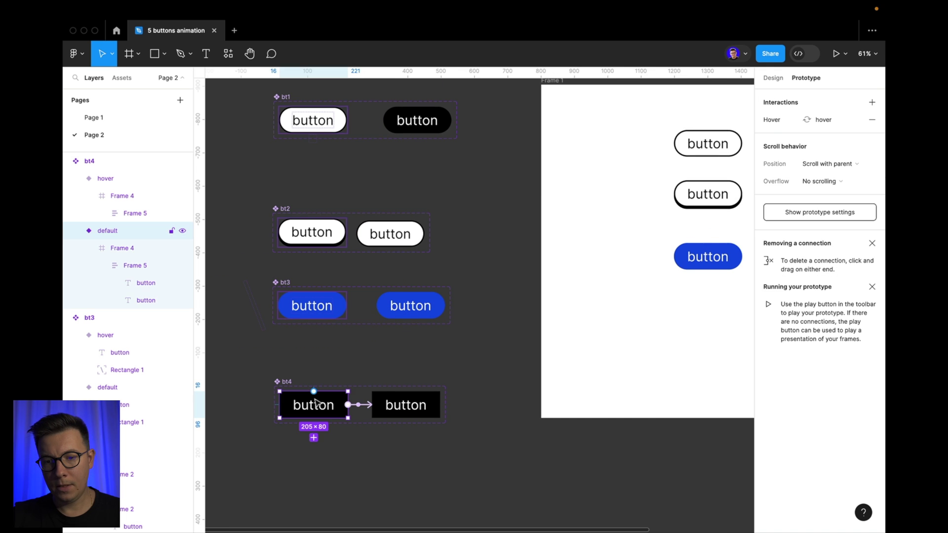
{"action": "left_click_drag", "start_coordinate": [322, 404], "coordinate": [731, 313]}
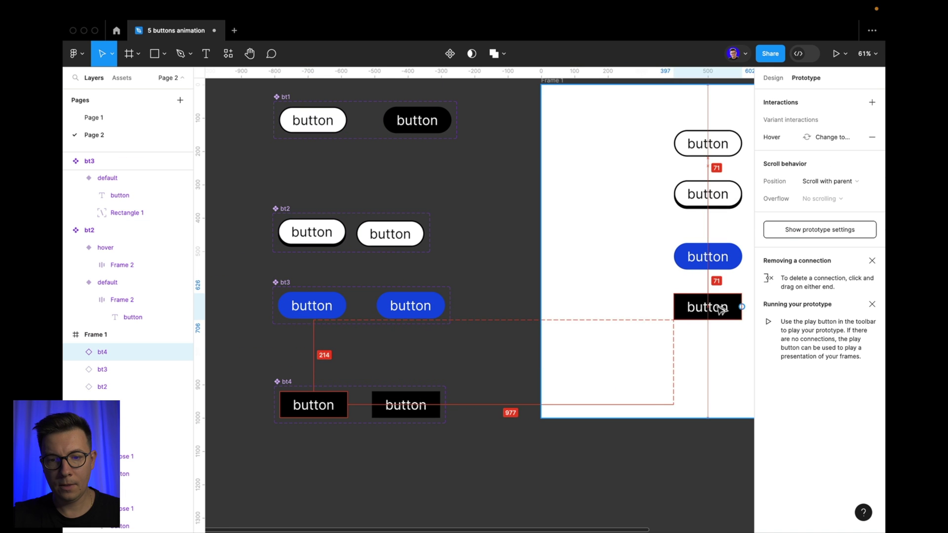
{"action": "left_click", "coordinate": [595, 334]}
- Preview the Frame 1 prototype with its four buttons, and close the preview
{"action": "scroll", "coordinate": [595, 334], "scroll_direction": "right", "scroll_amount": 5}
{"action": "left_click", "coordinate": [308, 101]}
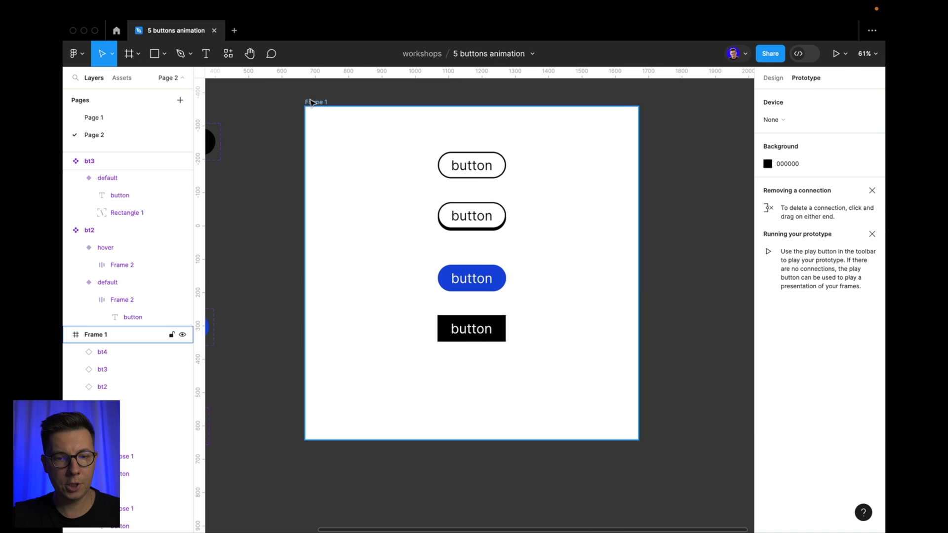
{"action": "key", "text": "shift+space"}
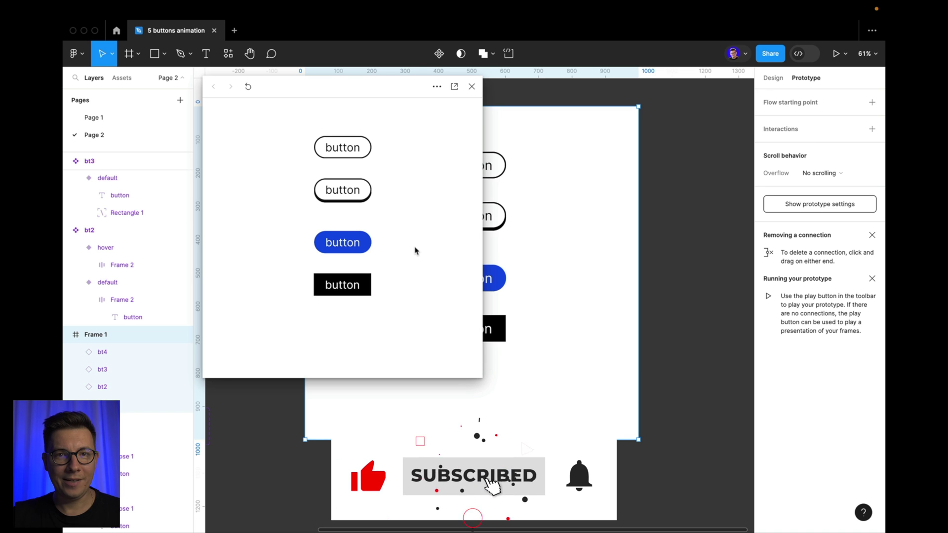
{"action": "key", "text": "Escape"}
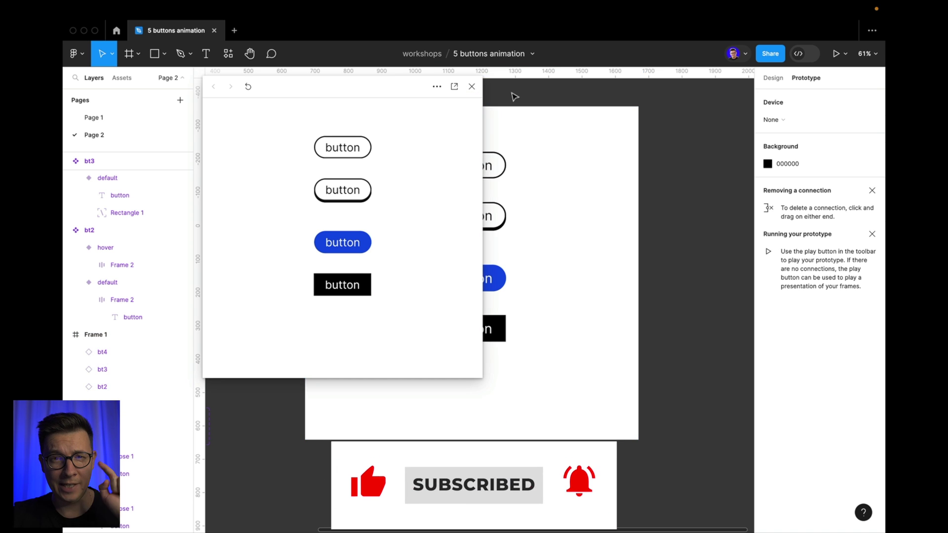
{"action": "left_click", "coordinate": [472, 86]}
- Copy the button text from bt4's default variant to the empty canvas below the set and fill it with 000000
{"action": "scroll", "coordinate": [470, 107], "scroll_direction": "left", "scroll_amount": 5}
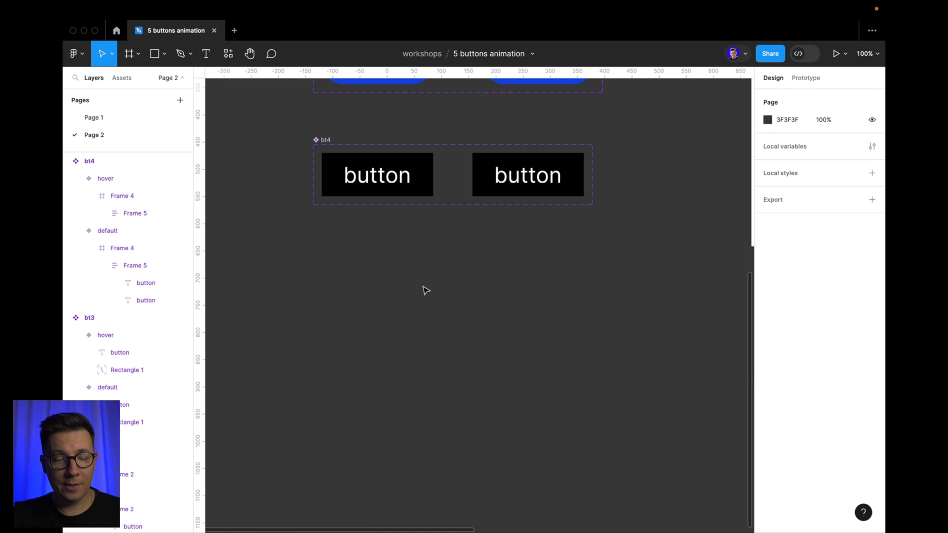
{"action": "left_click", "coordinate": [378, 181], "text": "super"}
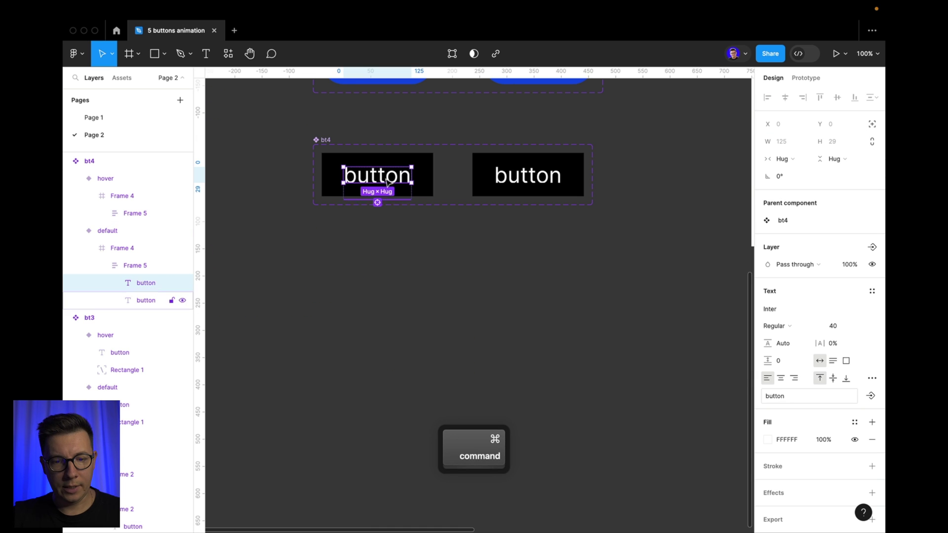
{"action": "left_click_drag", "start_coordinate": [385, 188], "coordinate": [386, 387]}
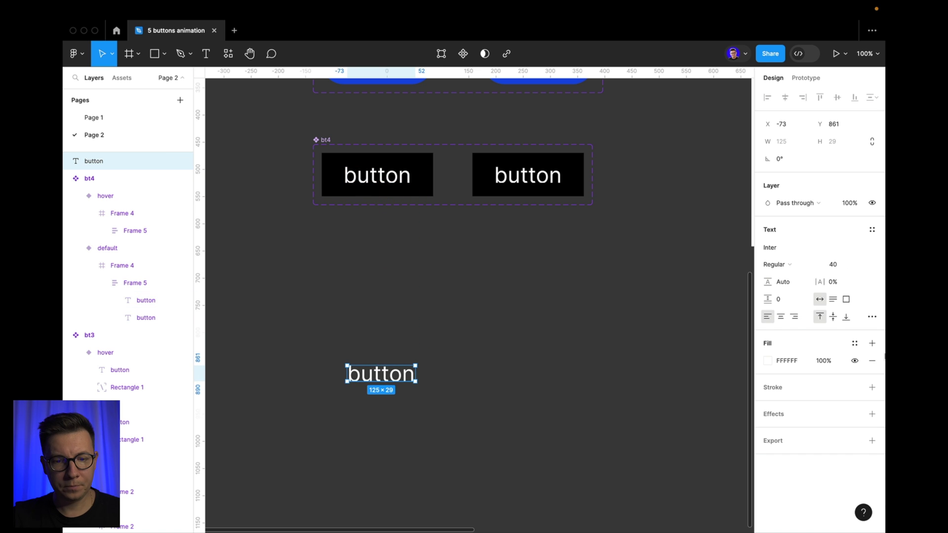
{"action": "scroll", "coordinate": [401, 332], "scroll_direction": "down", "scroll_amount": 3}
{"action": "scroll", "coordinate": [401, 332], "scroll_direction": "left", "scroll_amount": 1}
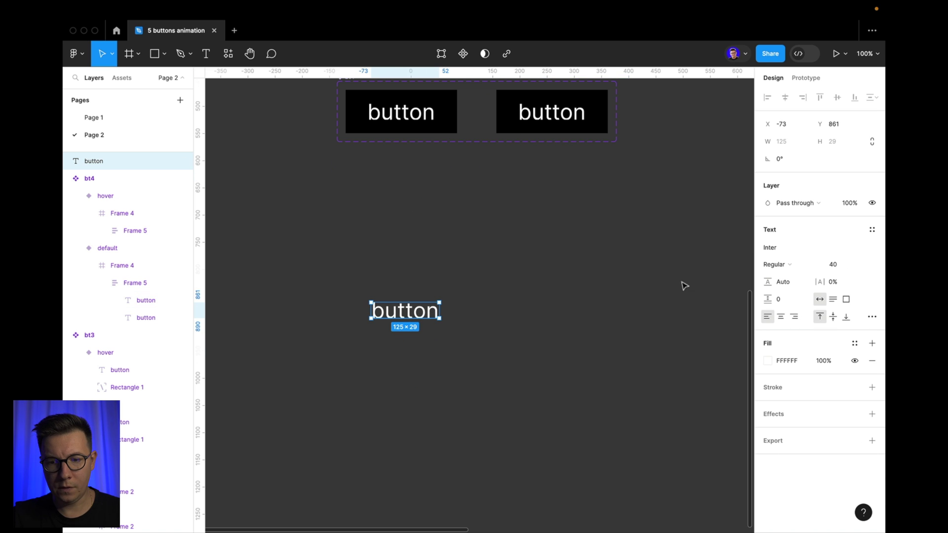
{"action": "left_click", "coordinate": [773, 363]}
{"action": "type", "text": "000000"}
{"action": "left_click", "coordinate": [473, 176]}
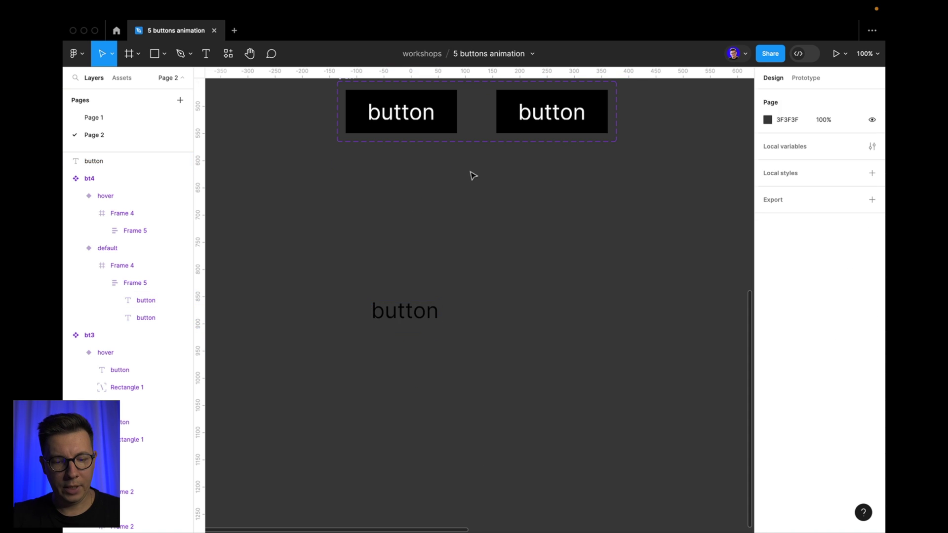
- Wrap the black button text in an auto layout frame with 40 horizontal and 16 vertical padding
{"action": "left_click", "coordinate": [402, 313]}
{"action": "key", "text": "shift+a"}
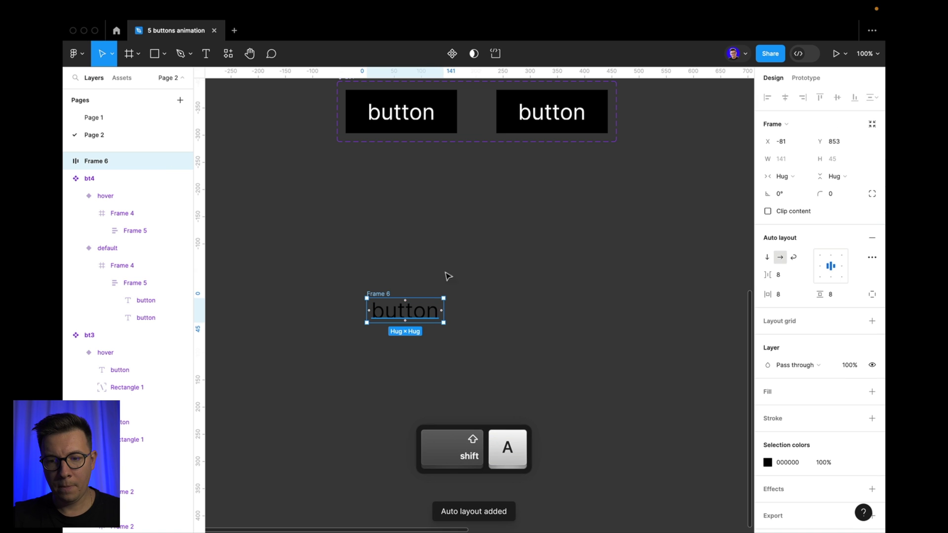
{"action": "left_click", "coordinate": [787, 295]}
{"action": "type", "text": "40"}
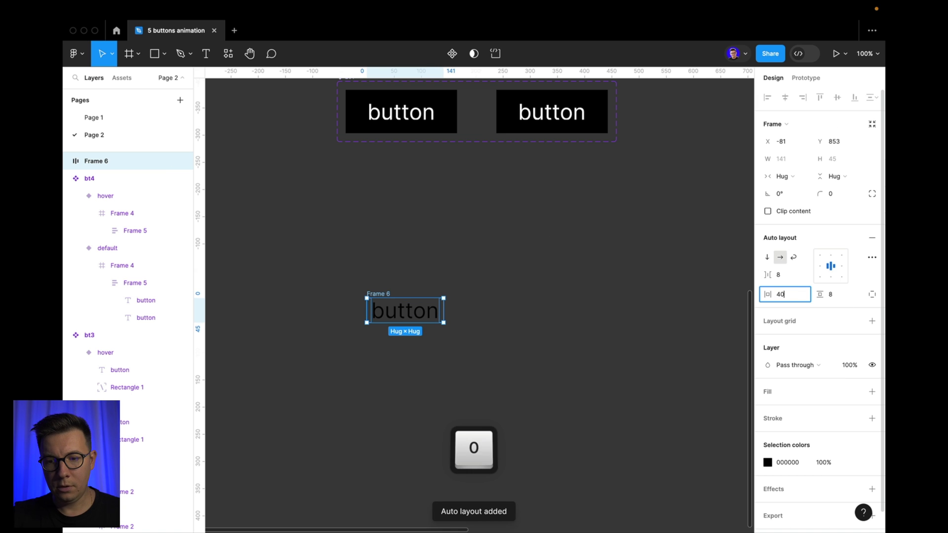
{"action": "key", "text": "Return"}
{"action": "left_click", "coordinate": [840, 295]}
{"action": "type", "text": "16"}
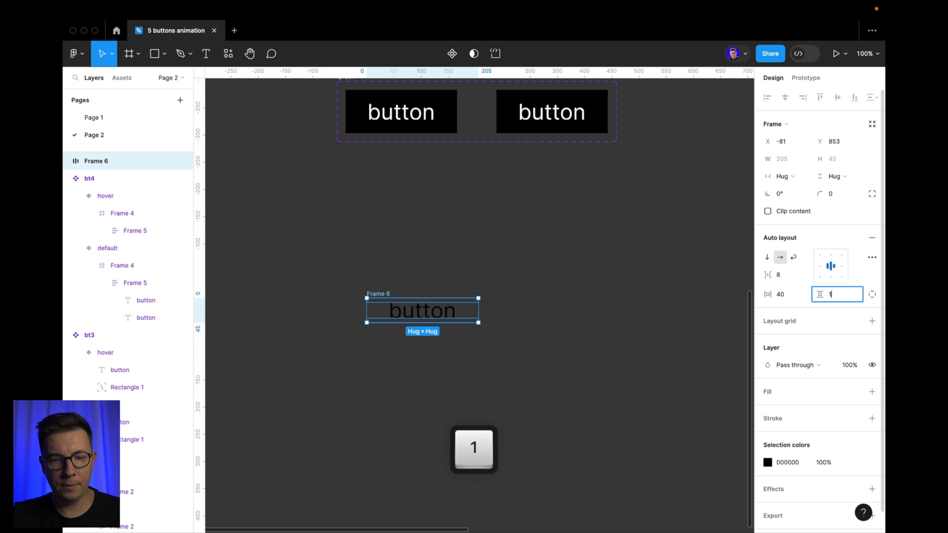
{"action": "key", "text": "Return"}
{"action": "left_click", "coordinate": [544, 224]}
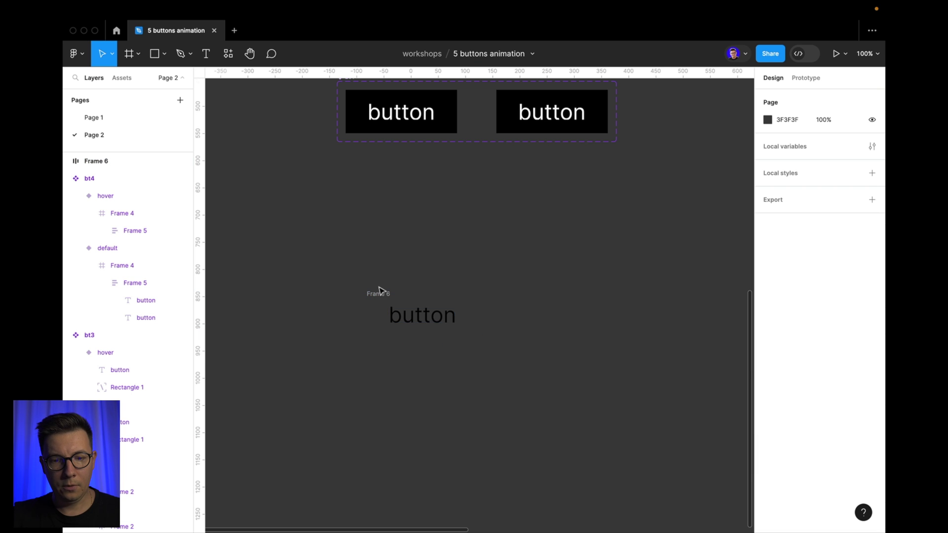
- Draw a rectangle about 231 × 22 above Frame 6 and move it into that frame
{"action": "scroll", "coordinate": [377, 290], "scroll_direction": "up", "scroll_amount": 5}
{"action": "left_click", "coordinate": [373, 320]}
{"action": "scroll", "coordinate": [386, 272], "scroll_direction": "right", "scroll_amount": 2}
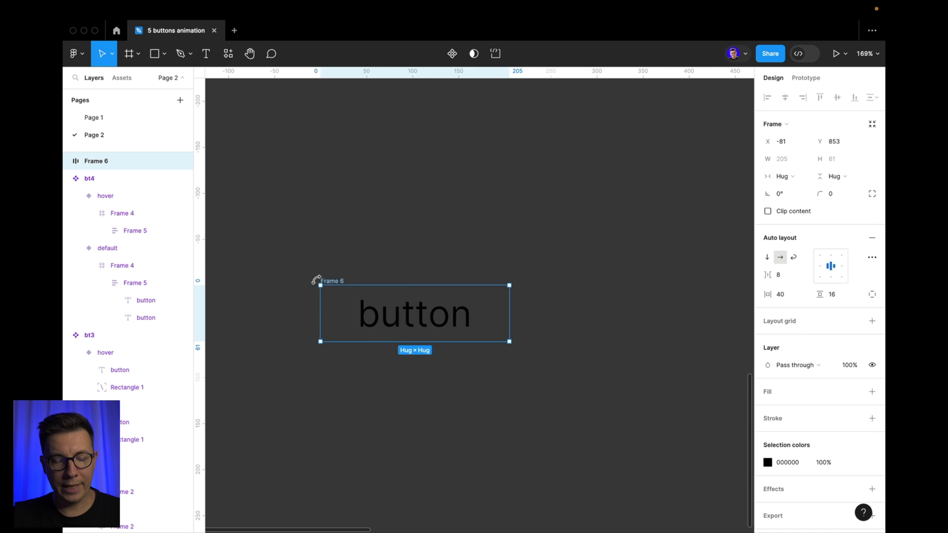
{"action": "key", "text": "r"}
{"action": "left_click_drag", "start_coordinate": [297, 182], "coordinate": [509, 201]}
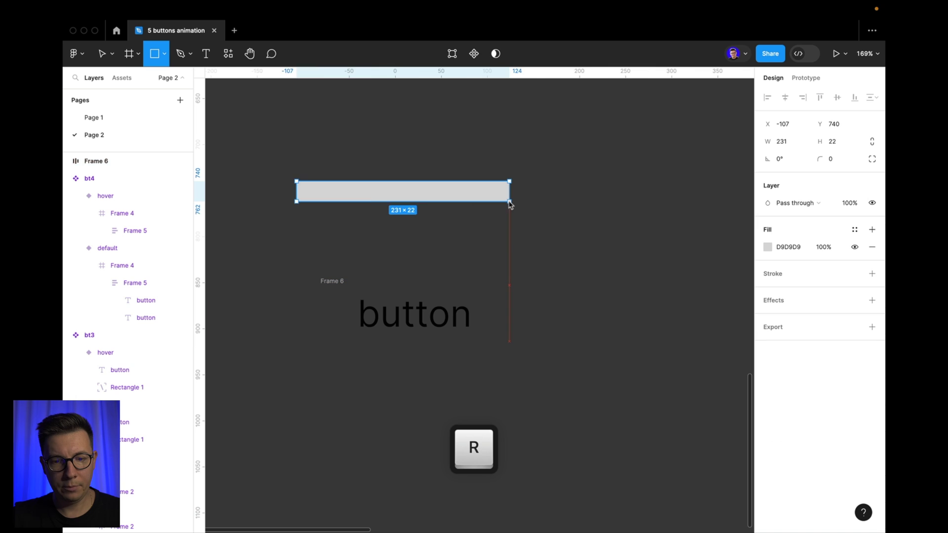
{"action": "left_click_drag", "start_coordinate": [428, 198], "coordinate": [431, 335]}
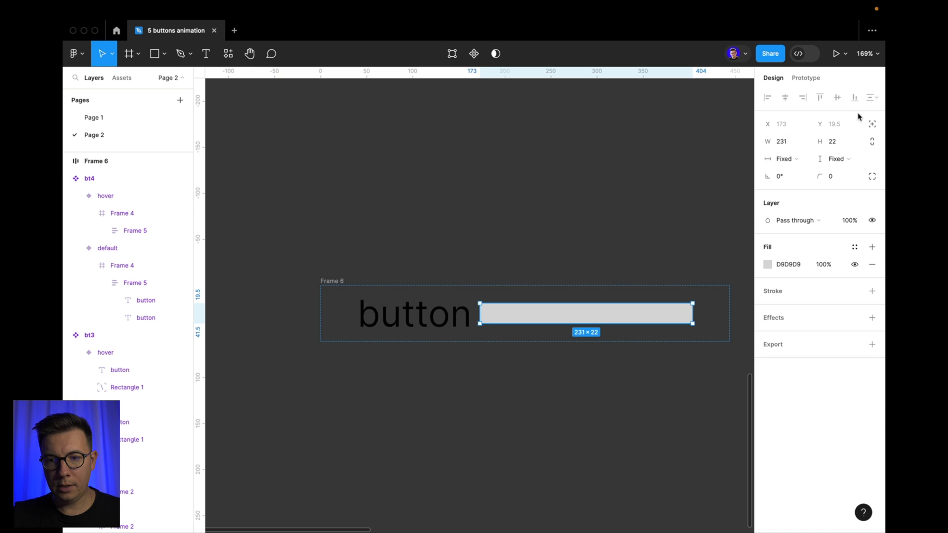
- Give the rectangle an absolute position across the button text and align it to the bottom of Frame 6
{"action": "left_click", "coordinate": [872, 125]}
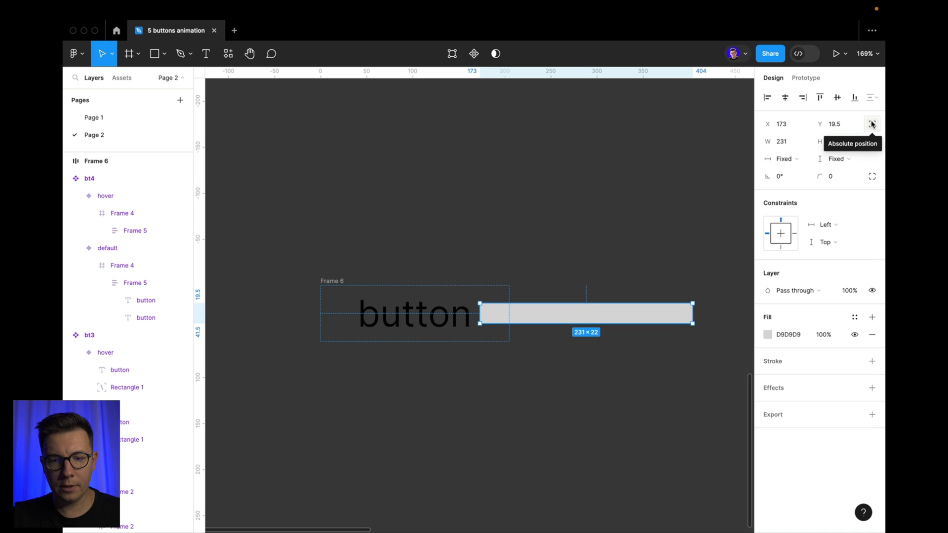
{"action": "left_click_drag", "start_coordinate": [608, 318], "coordinate": [426, 340]}
{"action": "left_click", "coordinate": [852, 99]}
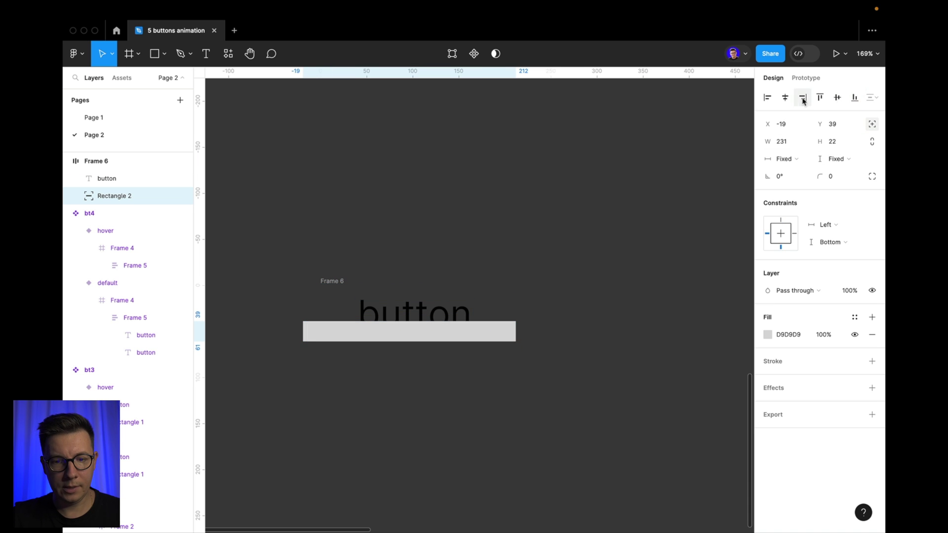
- Centre Rectangle 2 horizontally in Frame 6 and narrow it symmetrically to the frame's width of 205
{"action": "left_click", "coordinate": [785, 98]}
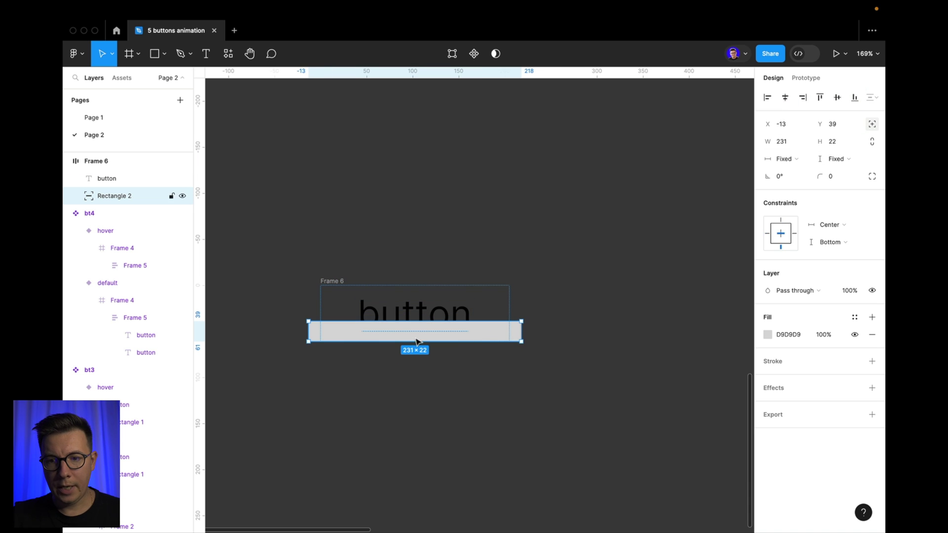
{"action": "left_click", "coordinate": [804, 159]}
{"action": "left_click", "coordinate": [512, 327]}
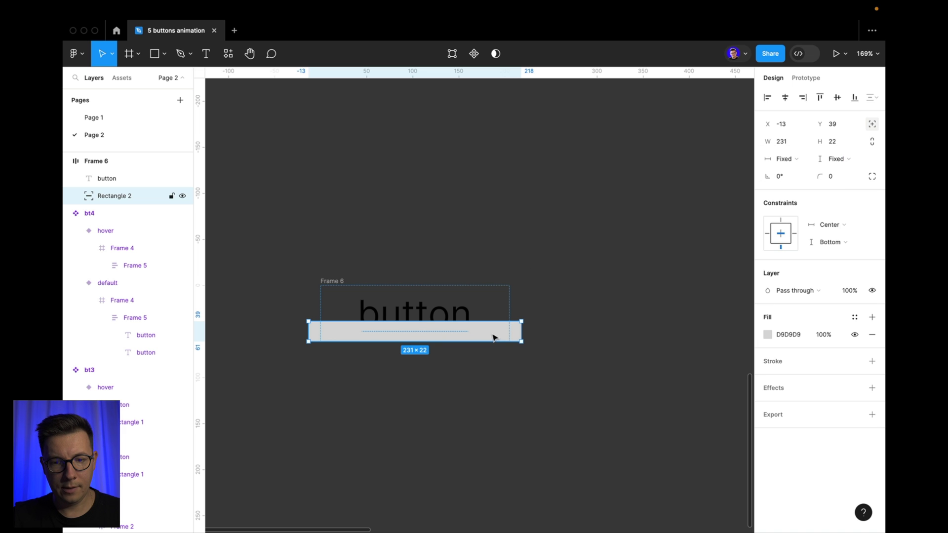
{"action": "key", "text": "alt"}
{"action": "left_click_drag", "start_coordinate": [520, 331], "coordinate": [510, 332]}
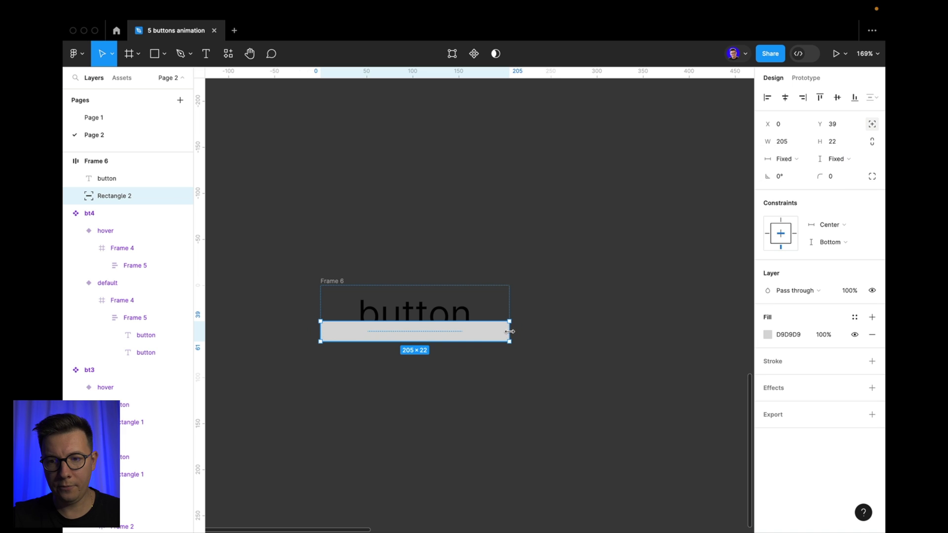
- Reduce Rectangle 2's height to 4 and align it to the bottom edge of Frame 6
{"action": "left_click", "coordinate": [844, 141]}
{"action": "key", "text": "shift+Down"}
{"action": "key", "text": "shift+Down"}
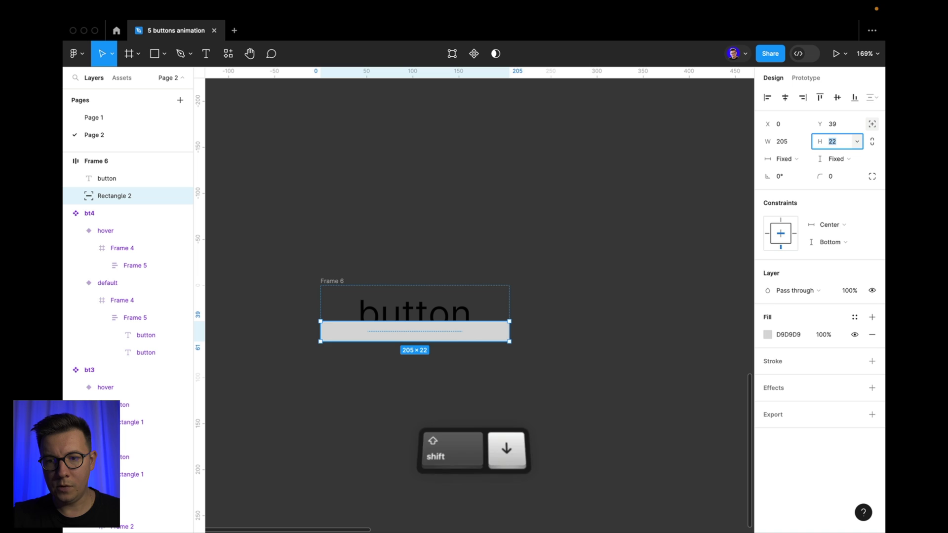
{"action": "key", "text": "shift+Up"}
{"action": "key", "text": "Down"}
{"action": "key", "text": "Down"}
{"action": "key", "text": "Down"}
{"action": "key", "text": "Down"}
{"action": "key", "text": "Down"}
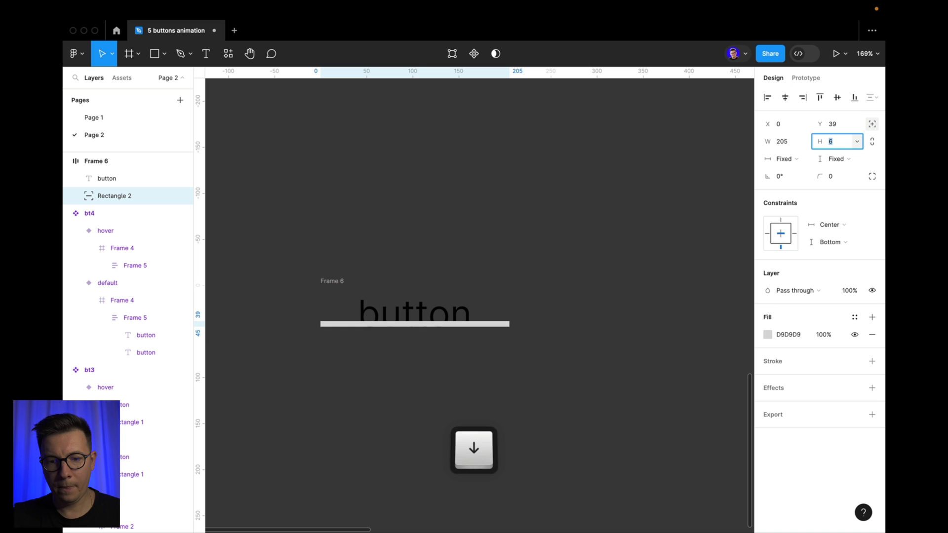
{"action": "key", "text": "Down"}
{"action": "left_click", "coordinate": [855, 97]}
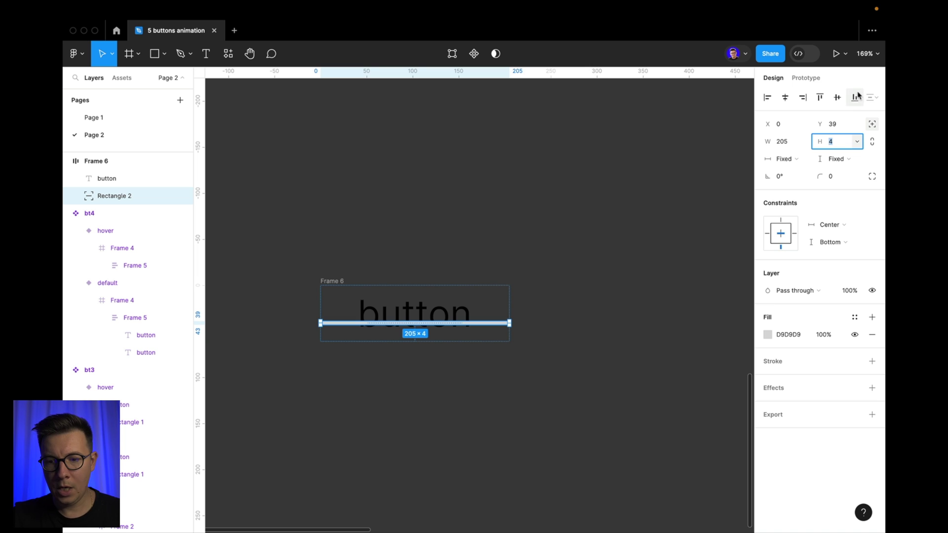
- Fill the thin bar under the button text with 000000
{"action": "left_click", "coordinate": [768, 335]}
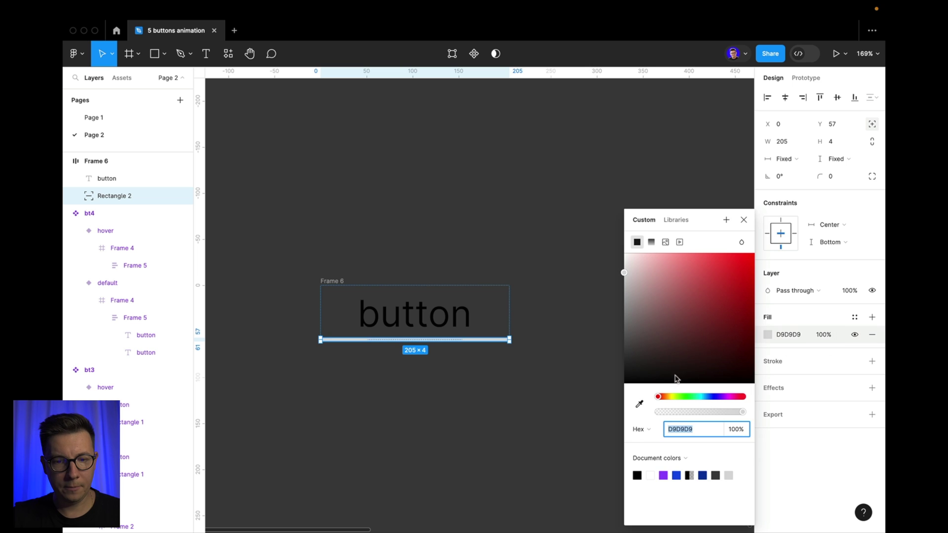
{"action": "type", "text": "000000"}
{"action": "left_click", "coordinate": [455, 138]}
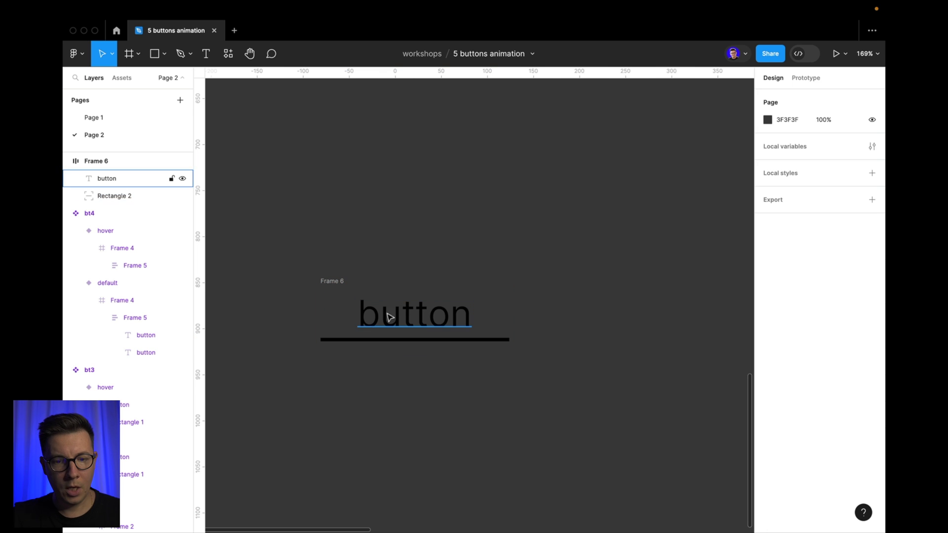
- Rename Frame 6 as bt5/default
{"action": "left_click", "coordinate": [335, 282]}
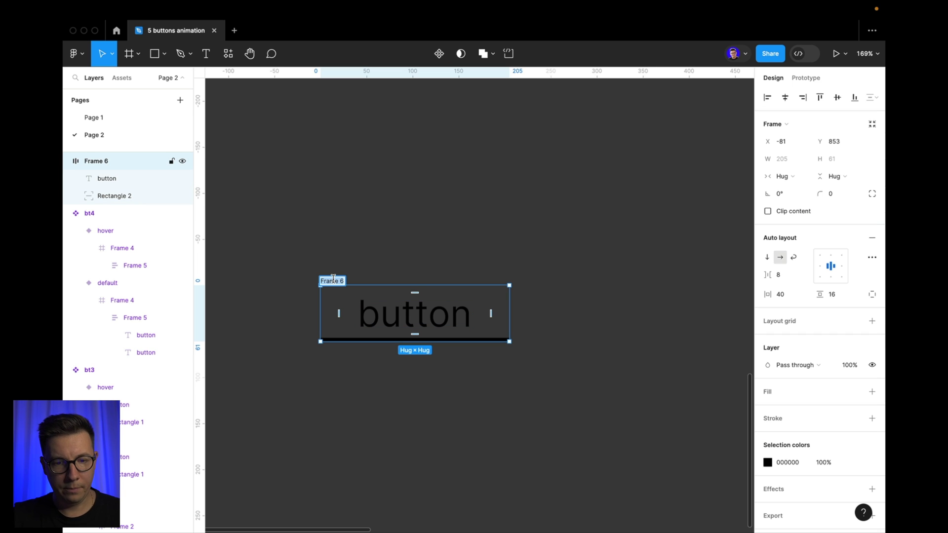
{"action": "type", "text": "bt"}
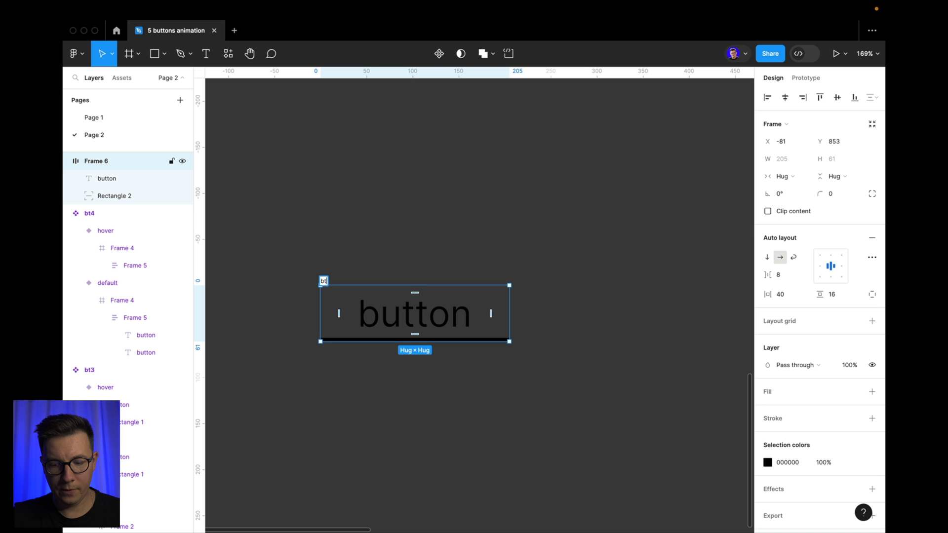
{"action": "type", "text": "5"}
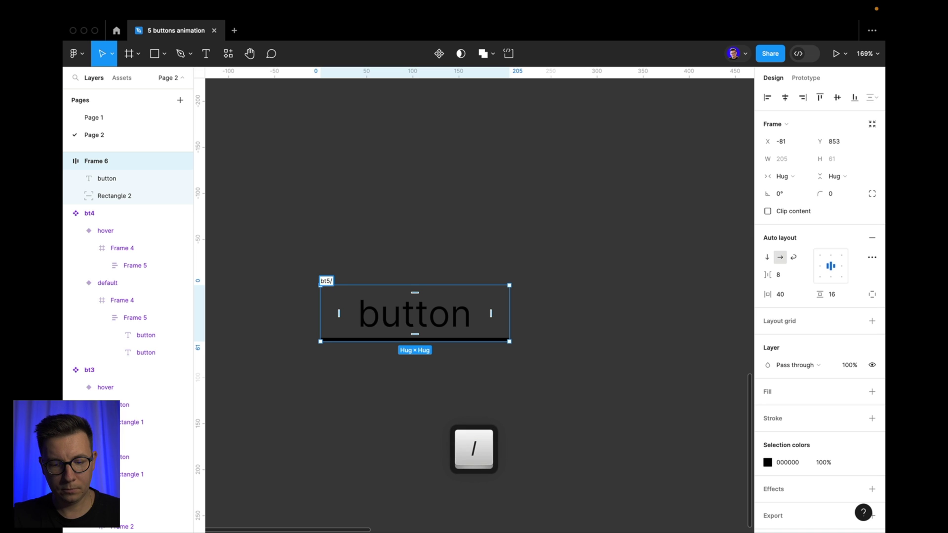
{"action": "type", "text": "/default"}
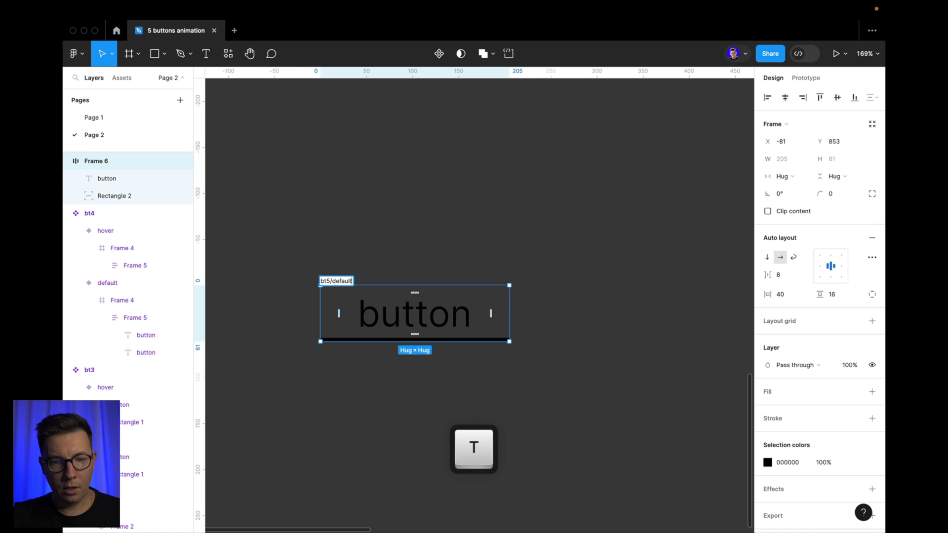
{"action": "left_click", "coordinate": [435, 189]}
- Duplicate the bt5/default frame into the empty space to its right
{"action": "left_click", "coordinate": [331, 286]}
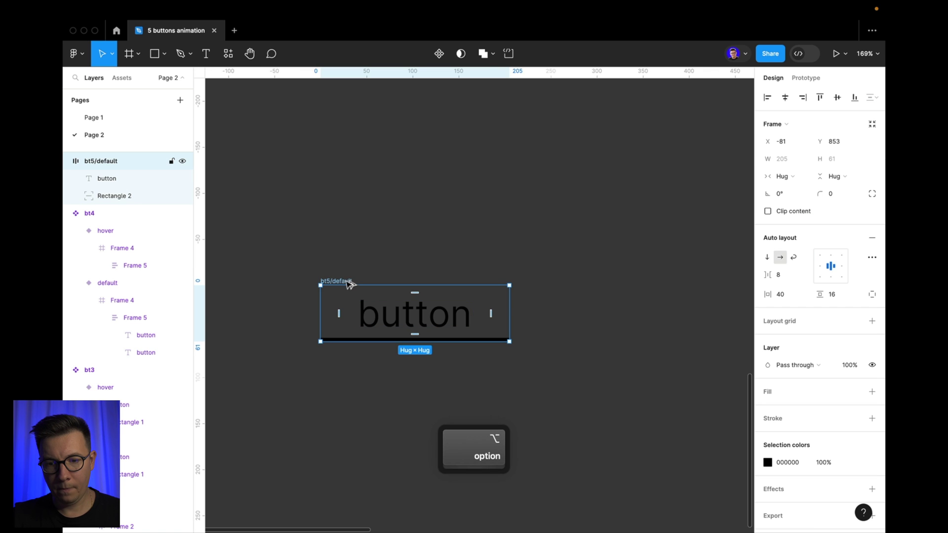
{"action": "left_click_drag", "start_coordinate": [352, 283], "coordinate": [614, 273], "text": "alt"}
{"action": "scroll", "coordinate": [616, 232], "scroll_direction": "right", "scroll_amount": 5}
{"action": "scroll", "coordinate": [616, 232], "scroll_direction": "down", "scroll_amount": 2}
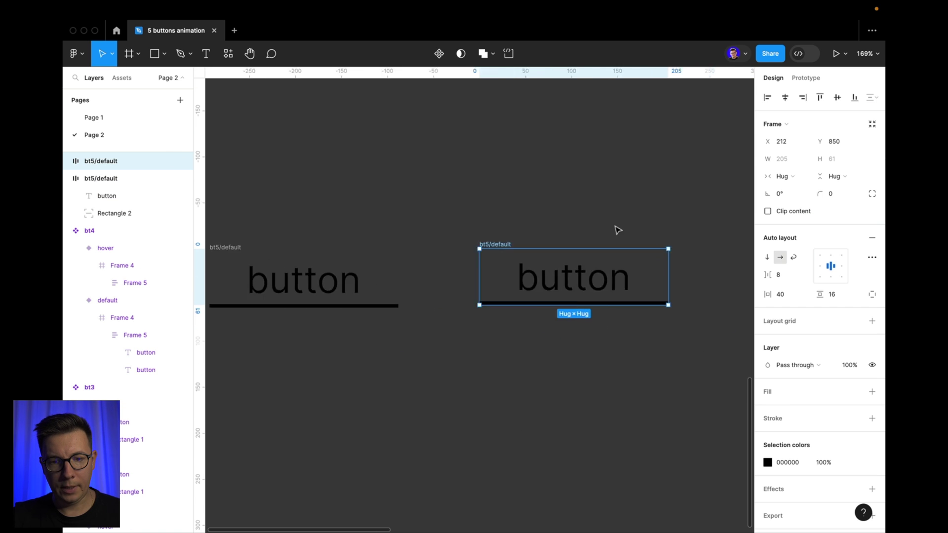
- Rename the duplicated frame as bt5/hover and line it up vertically with bt5/default
{"action": "key", "text": "Right"}
{"action": "key", "text": "BackSpace"}
{"action": "key", "text": "BackSpace"}
{"action": "key", "text": "BackSpace"}
{"action": "key", "text": "BackSpace"}
{"action": "key", "text": "BackSpace"}
{"action": "key", "text": "BackSpace"}
{"action": "key", "text": "BackSpace"}
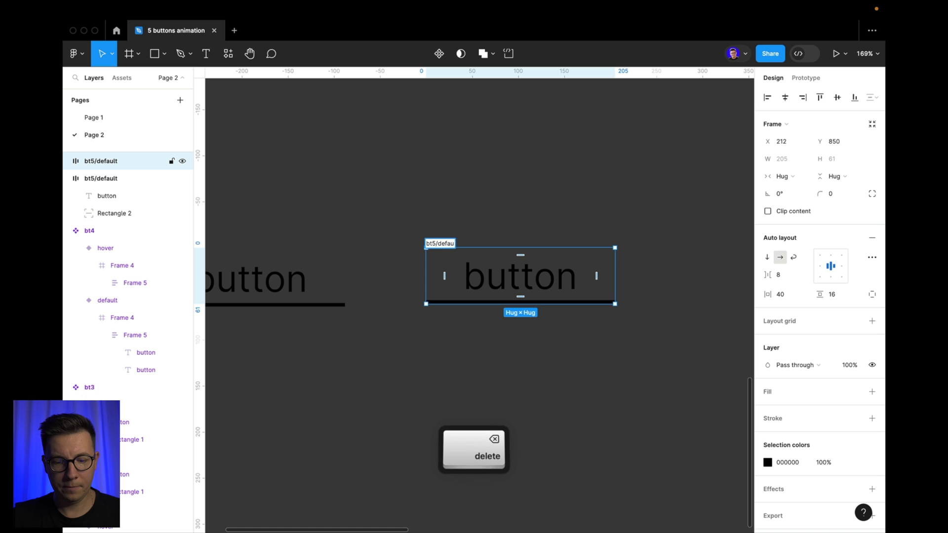
{"action": "type", "text": "ho"}
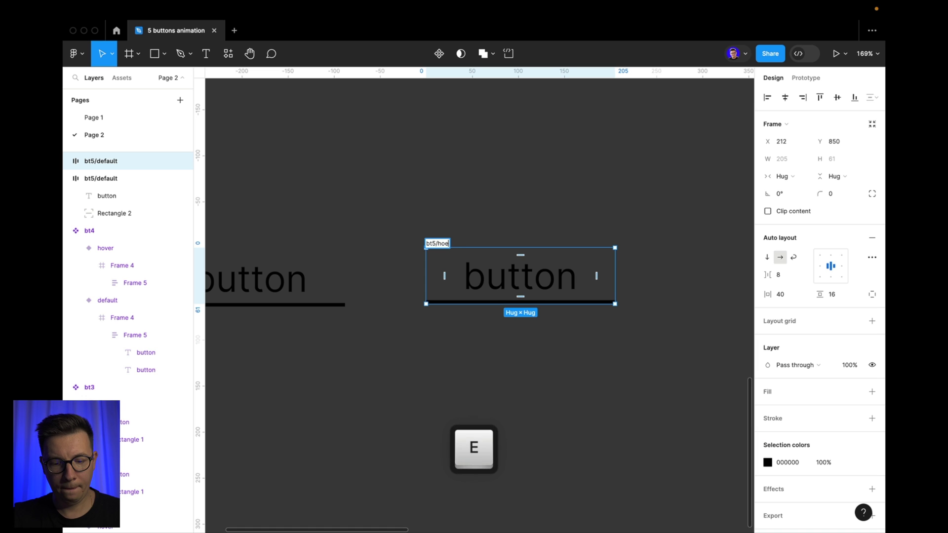
{"action": "type", "text": "ve"}
{"action": "key", "text": "BackSpace"}
{"action": "type", "text": "ver"}
{"action": "left_click", "coordinate": [497, 207]}
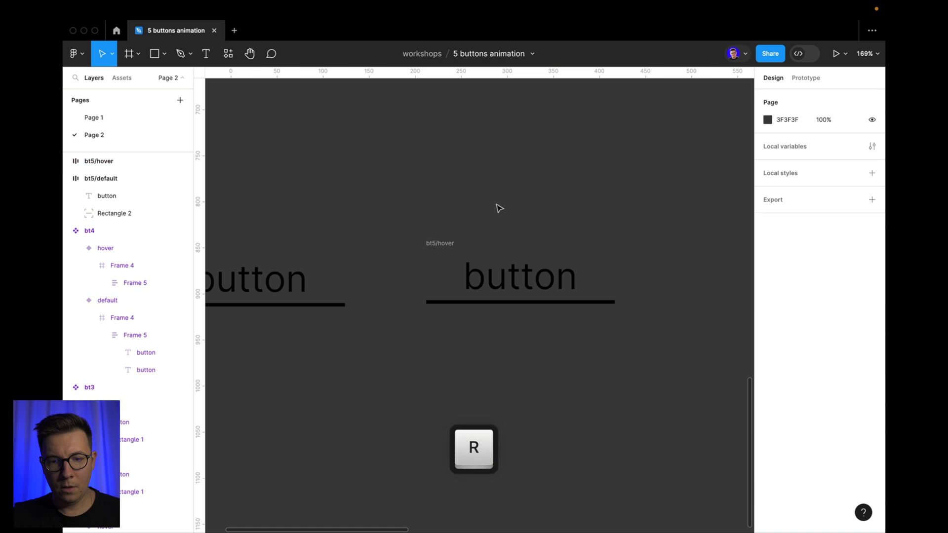
{"action": "left_click_drag", "start_coordinate": [441, 254], "coordinate": [444, 257]}
- Stretch Rectangle 2 in bt5/hover upward to 205 × 61 so it covers the whole frame
{"action": "left_click", "coordinate": [464, 304], "text": "super"}
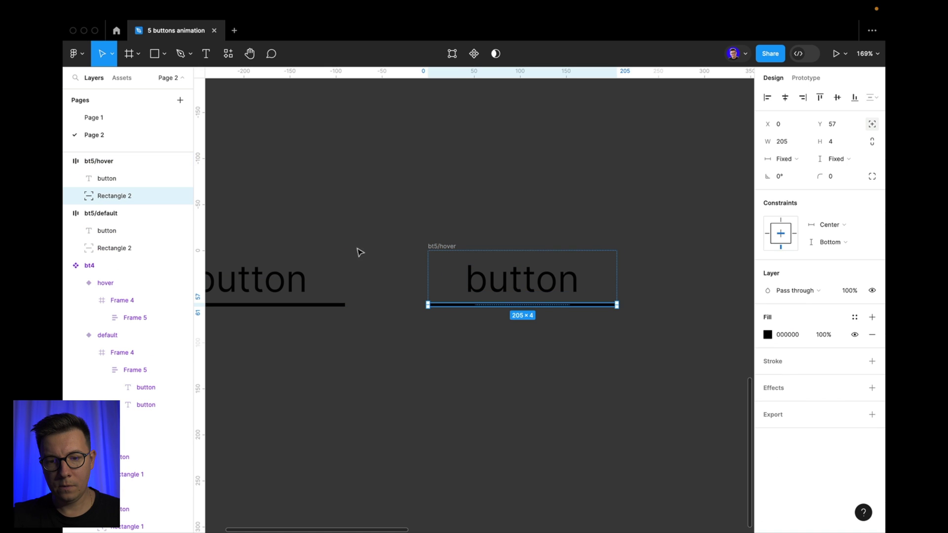
{"action": "left_click_drag", "start_coordinate": [546, 302], "coordinate": [532, 252]}
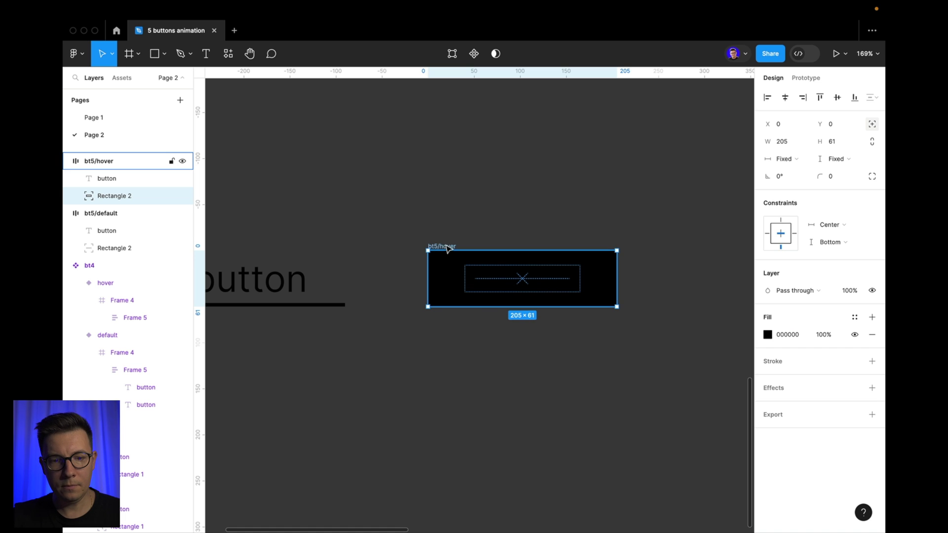
{"action": "left_click", "coordinate": [534, 197]}
- Fill the button text inside bt5/hover with FFFFFF
{"action": "left_click", "coordinate": [279, 262]}
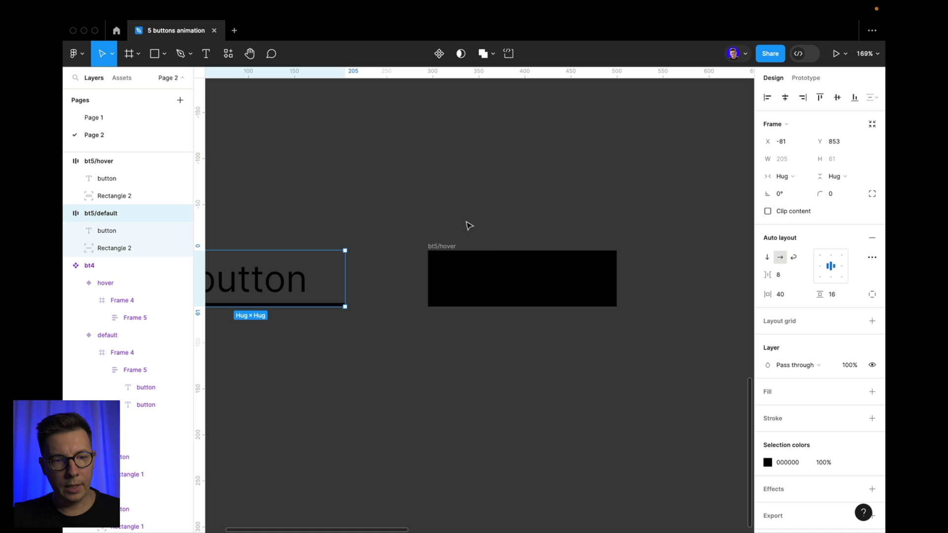
{"action": "left_click", "coordinate": [467, 253]}
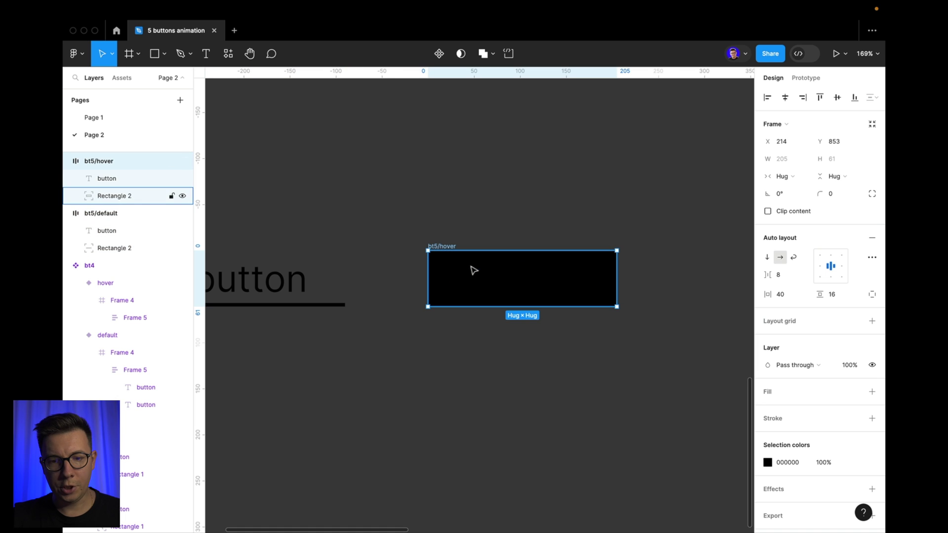
{"action": "left_click", "coordinate": [102, 179]}
{"action": "left_click", "coordinate": [766, 381]}
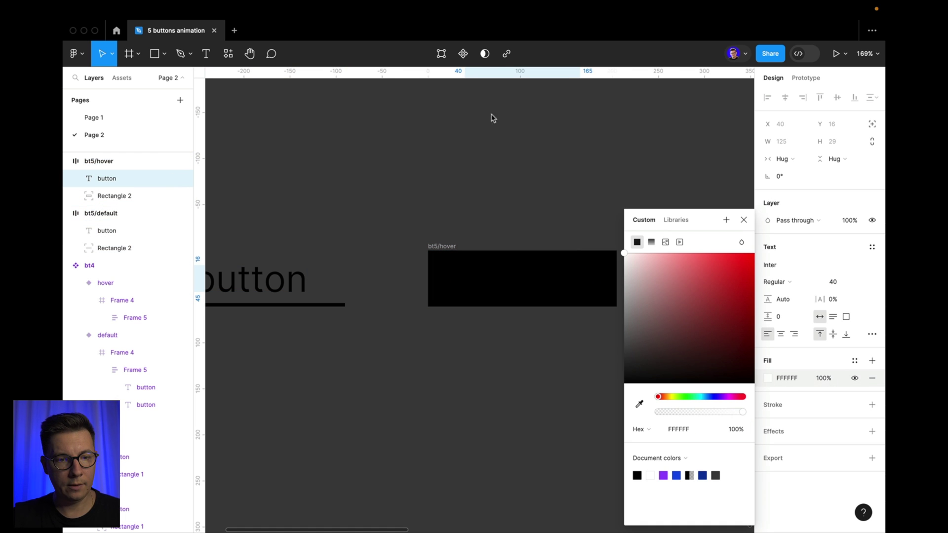
{"action": "left_click", "coordinate": [515, 167]}
- Reorder the layers in both bt5/hover and bt5/default so Rectangle 2 sits behind the button text
{"action": "left_click_drag", "start_coordinate": [92, 178], "coordinate": [118, 256]}
{"action": "scroll", "coordinate": [468, 256], "scroll_direction": "left", "scroll_amount": 5}
{"action": "left_click", "coordinate": [114, 232]}
{"action": "left_click", "coordinate": [447, 160]}
{"action": "scroll", "coordinate": [449, 162], "scroll_direction": "down", "scroll_amount": 5}
{"action": "scroll", "coordinate": [447, 162], "scroll_direction": "up", "scroll_amount": 3}
{"action": "scroll", "coordinate": [447, 162], "scroll_direction": "right", "scroll_amount": 3}
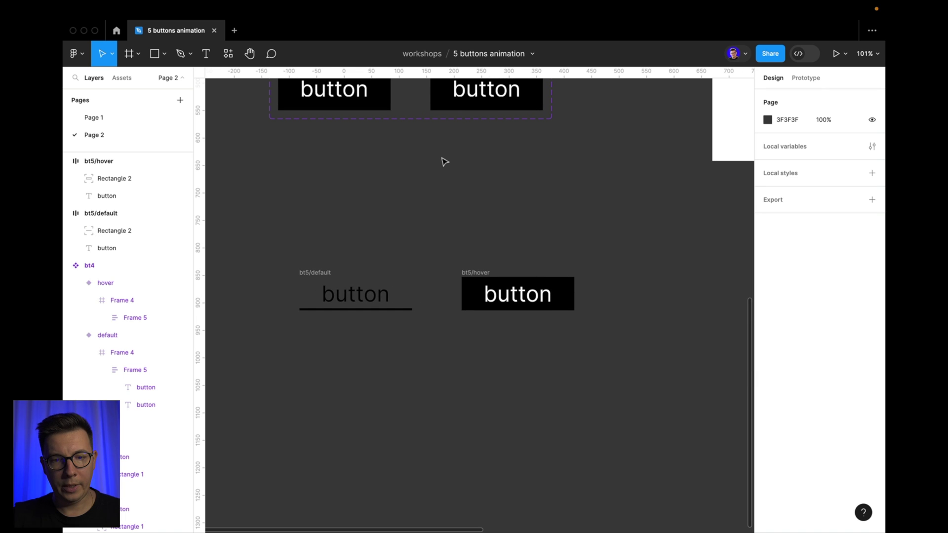
- Combine the bt5/default and bt5/hover frames into one component set with two variants
{"action": "left_click_drag", "start_coordinate": [266, 236], "coordinate": [642, 429]}
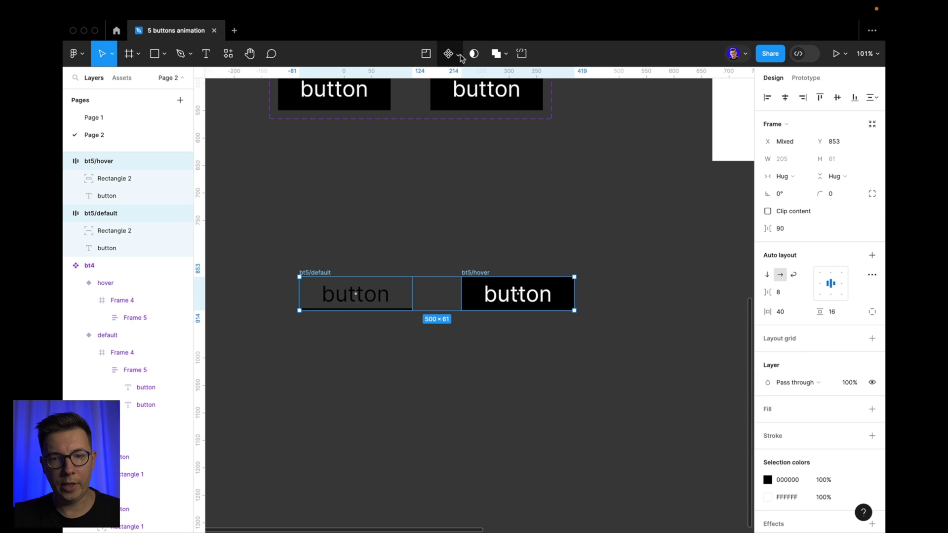
{"action": "left_click", "coordinate": [458, 53]}
{"action": "left_click", "coordinate": [455, 106]}
- Link bt5's default variant to hover with a While hovering trigger, Smart animate, Ease in and out, 200ms
{"action": "left_click", "coordinate": [383, 292]}
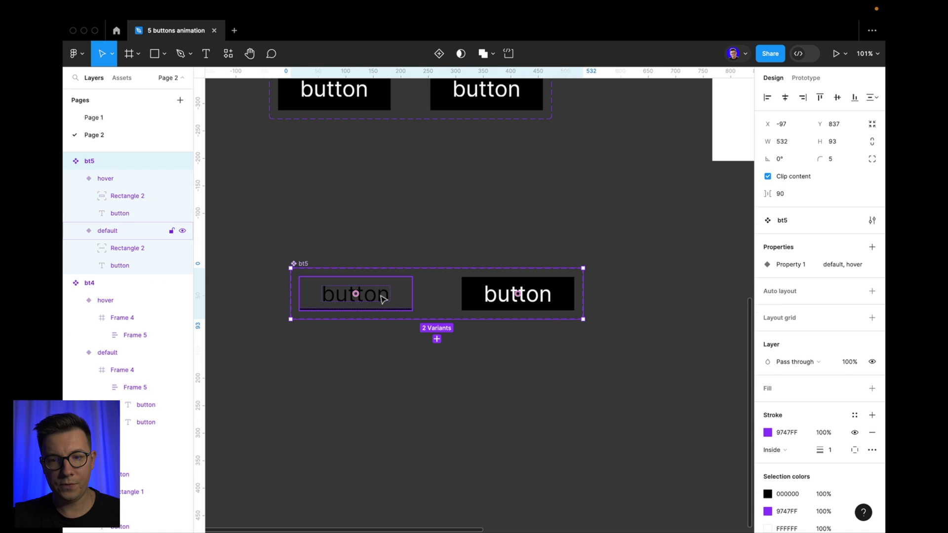
{"action": "left_click", "coordinate": [808, 78]}
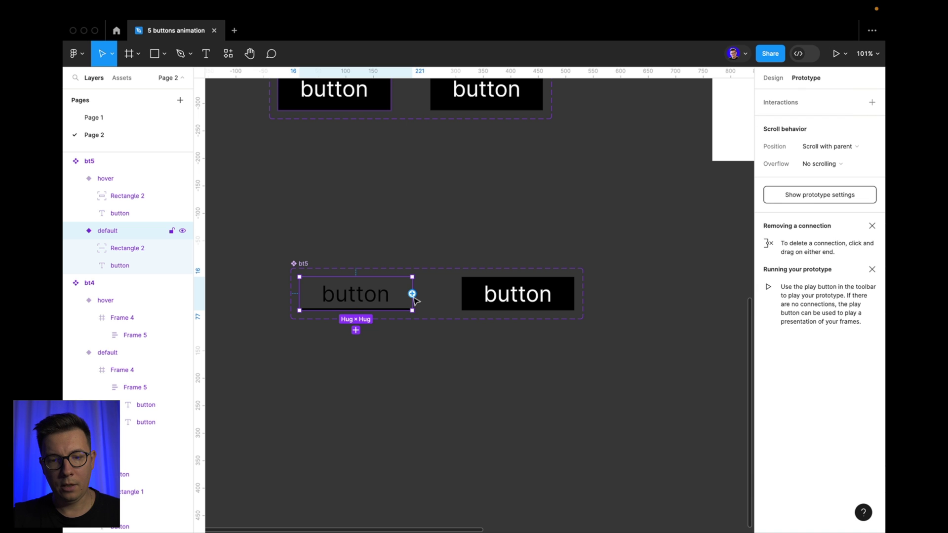
{"action": "left_click_drag", "start_coordinate": [465, 301], "coordinate": [475, 294]}
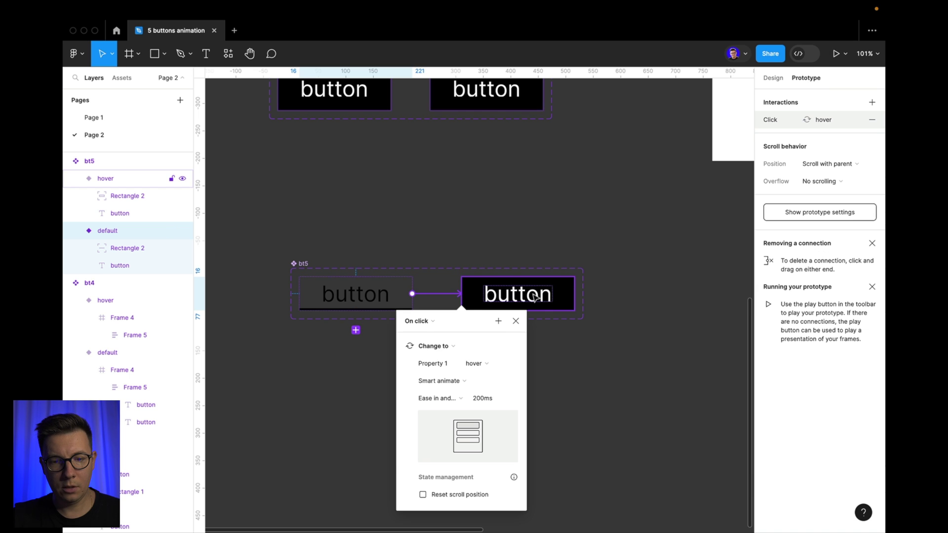
{"action": "left_click", "coordinate": [420, 321]}
{"action": "left_click", "coordinate": [435, 347]}
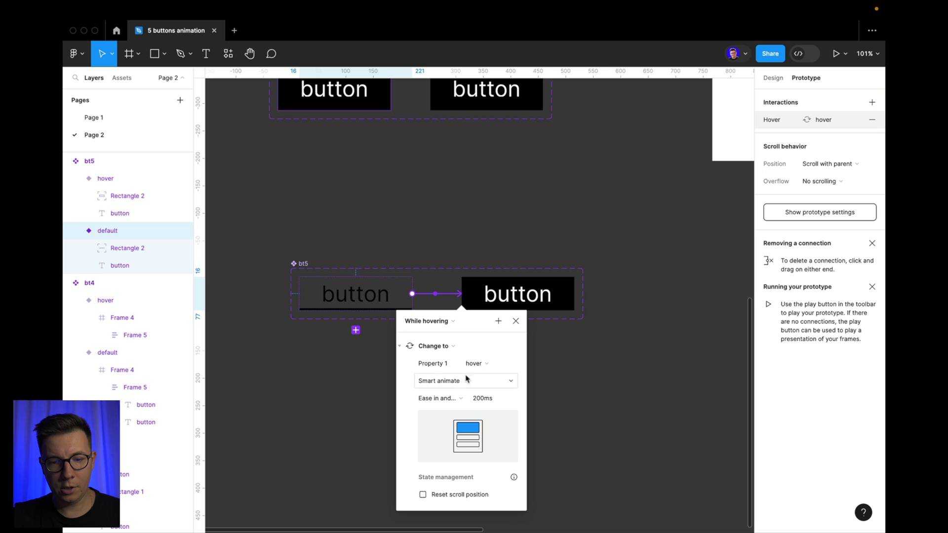
{"action": "left_click", "coordinate": [453, 400]}
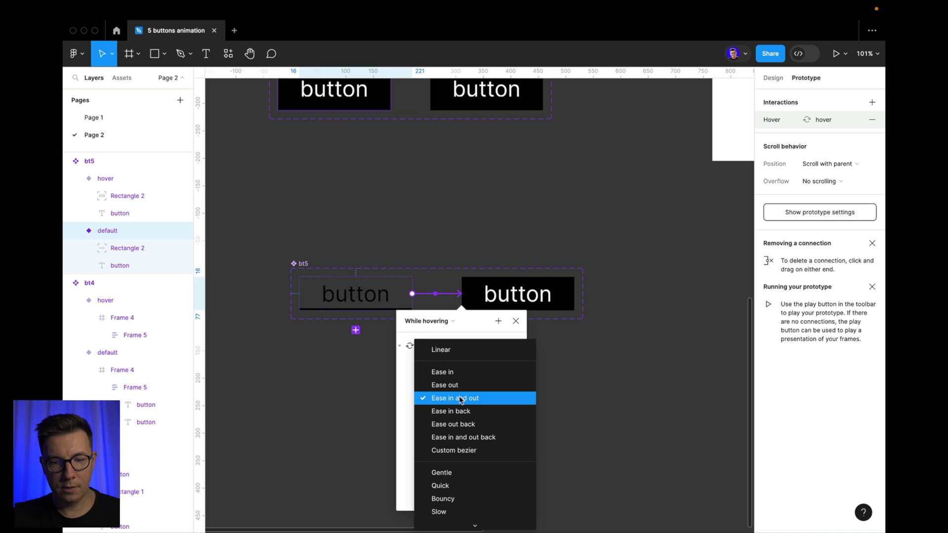
{"action": "left_click", "coordinate": [460, 398]}
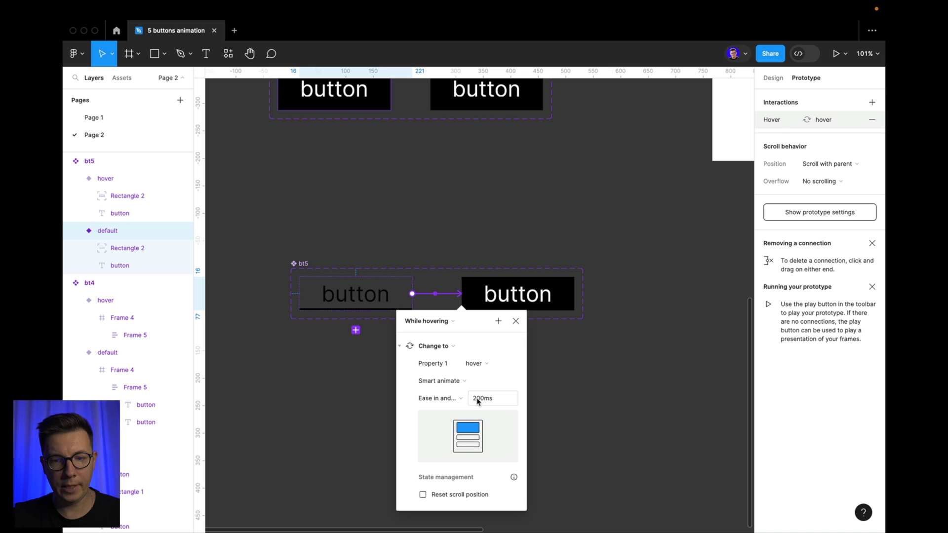
{"action": "left_click", "coordinate": [578, 377]}
- Place a copy of bt5's default variant in Frame 1, centred below the black button
{"action": "scroll", "coordinate": [578, 376], "scroll_direction": "down", "scroll_amount": 5}
{"action": "scroll", "coordinate": [578, 377], "scroll_direction": "right", "scroll_amount": 4}
{"action": "scroll", "coordinate": [578, 377], "scroll_direction": "up", "scroll_amount": 2}
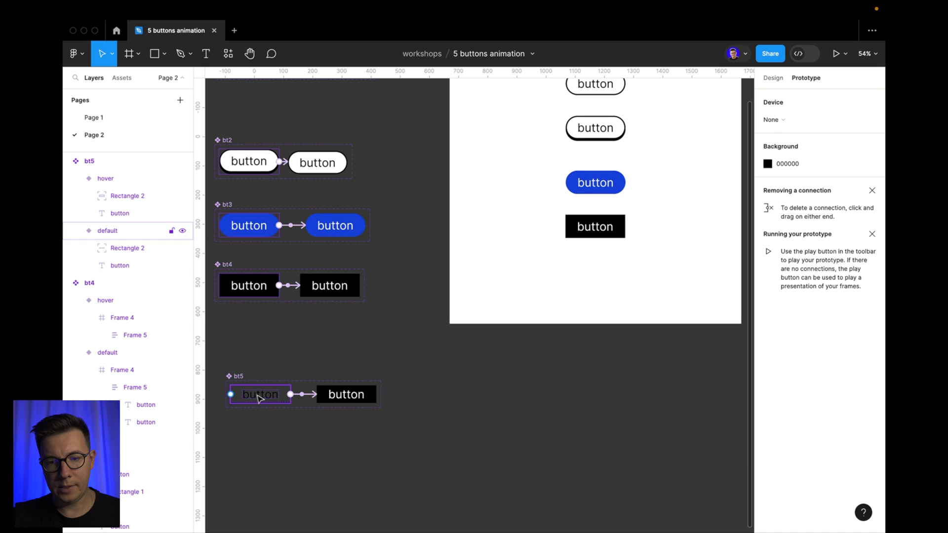
{"action": "left_click_drag", "start_coordinate": [260, 398], "coordinate": [614, 275]}
{"action": "scroll", "coordinate": [677, 250], "scroll_direction": "up", "scroll_amount": 4}
{"action": "scroll", "coordinate": [677, 250], "scroll_direction": "right", "scroll_amount": 3}
{"action": "left_click", "coordinate": [621, 168]}
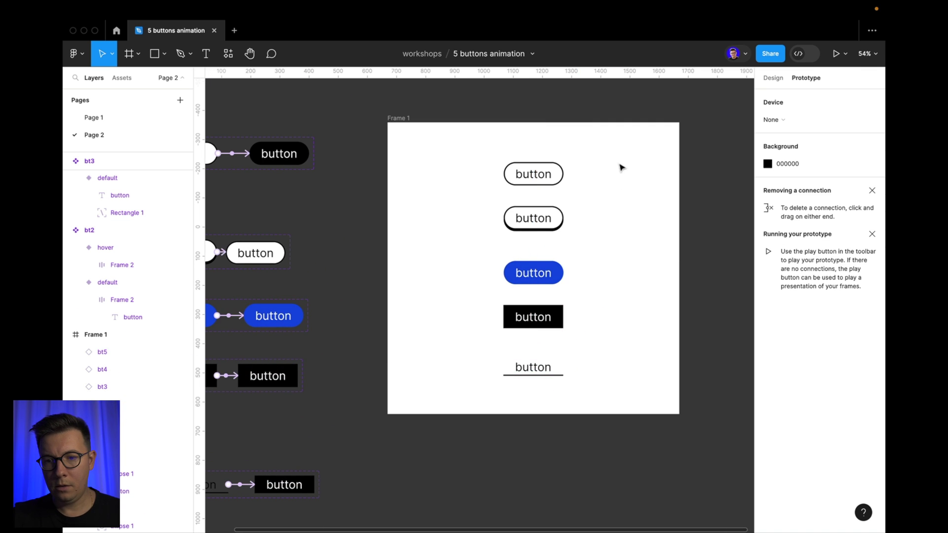
- Tidy up the five buttons in Frame 1 to even vertical spacing, and select Frame 1
{"action": "left_click_drag", "start_coordinate": [618, 149], "coordinate": [481, 379]}
{"action": "left_click", "coordinate": [775, 78]}
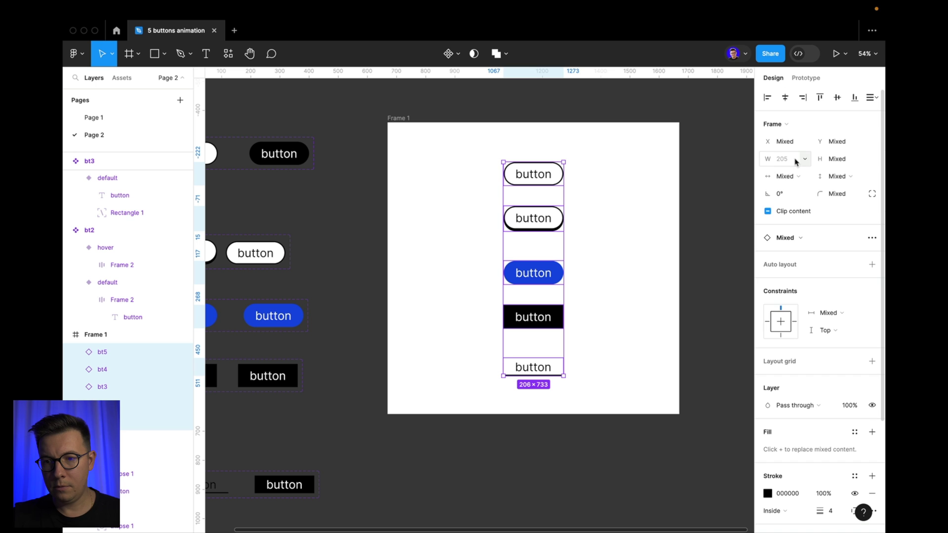
{"action": "left_click", "coordinate": [873, 97]}
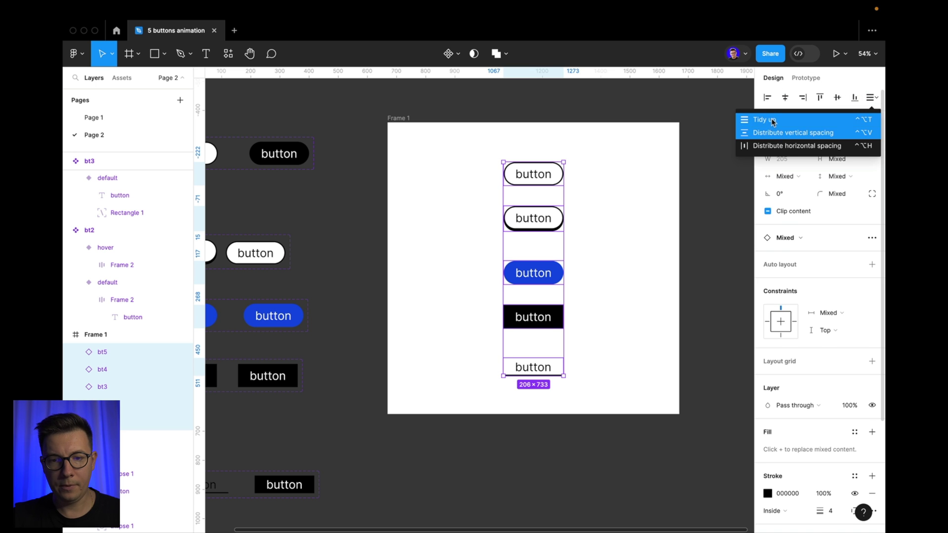
{"action": "left_click", "coordinate": [791, 119]}
{"action": "left_click", "coordinate": [617, 182]}
{"action": "left_click", "coordinate": [398, 119]}
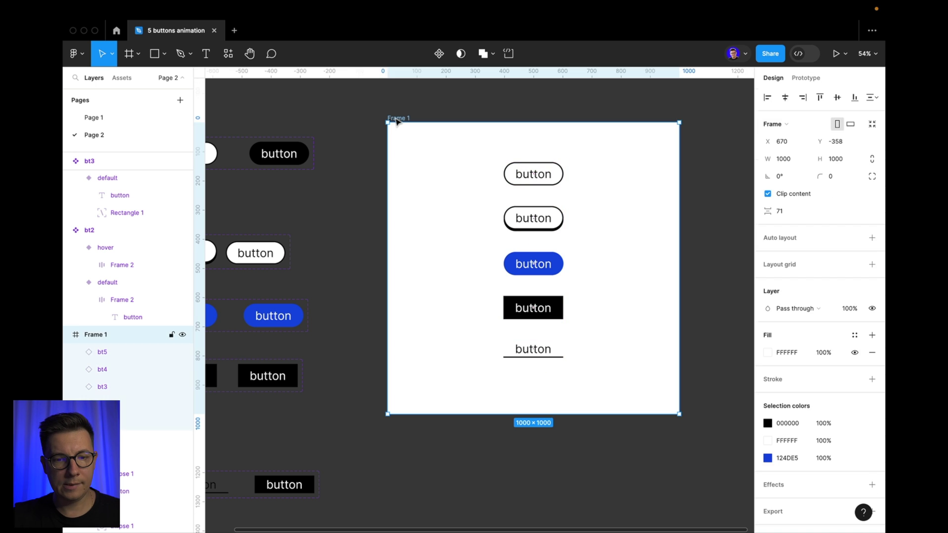
- Preview Frame 1 to check the five buttons, then close the preview and select the bt5 copy in the frame
{"action": "key", "text": "shift+space"}
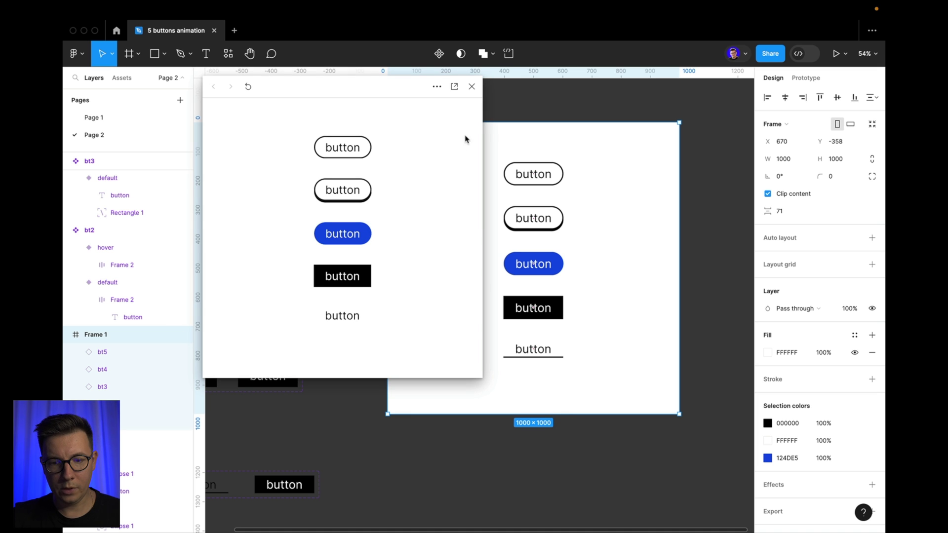
{"action": "left_click", "coordinate": [472, 87]}
{"action": "left_click", "coordinate": [509, 353]}
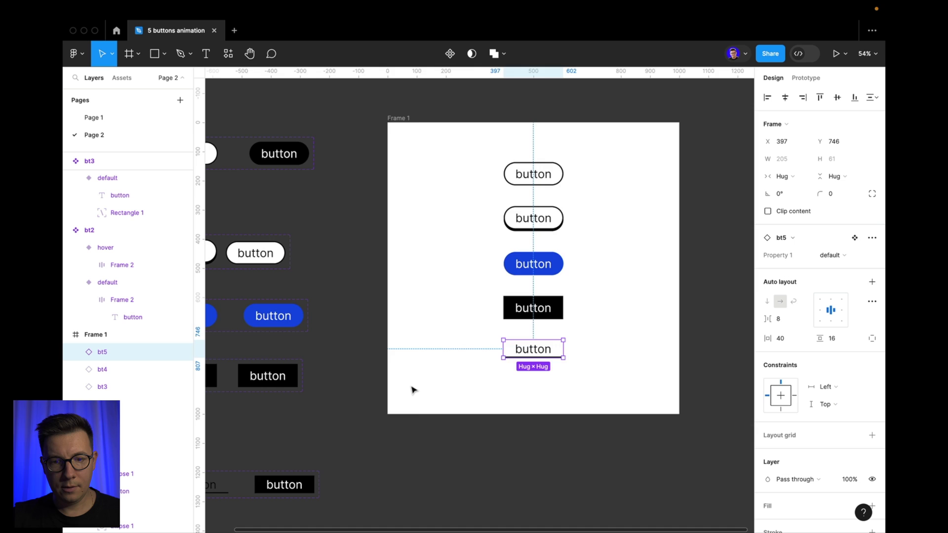
- Turn on Clip content for the default and hover variants of the bt5 component set
{"action": "scroll", "coordinate": [413, 389], "scroll_direction": "down", "scroll_amount": 5}
{"action": "scroll", "coordinate": [413, 388], "scroll_direction": "left", "scroll_amount": 4}
{"action": "scroll", "coordinate": [401, 225], "scroll_direction": "up", "scroll_amount": 5}
{"action": "left_click", "coordinate": [466, 228]}
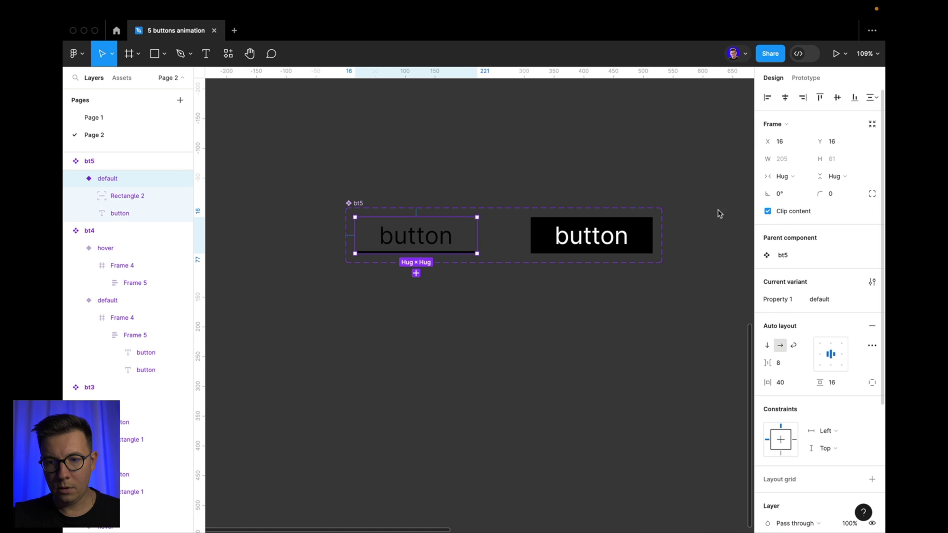
{"action": "left_click", "coordinate": [535, 236]}
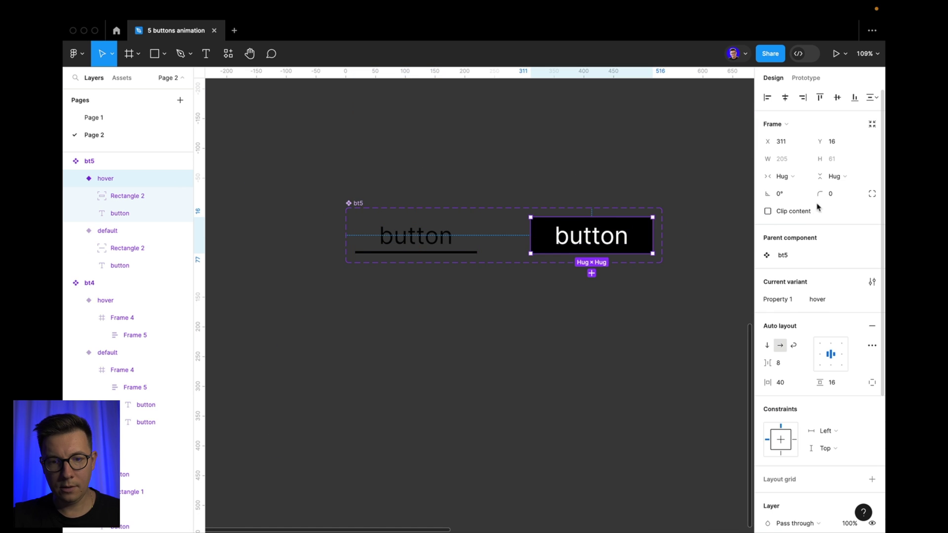
{"action": "left_click", "coordinate": [470, 197]}
- Select Frame 1 and reopen its inline preview to check bt5 again
{"action": "scroll", "coordinate": [469, 197], "scroll_direction": "down", "scroll_amount": 5}
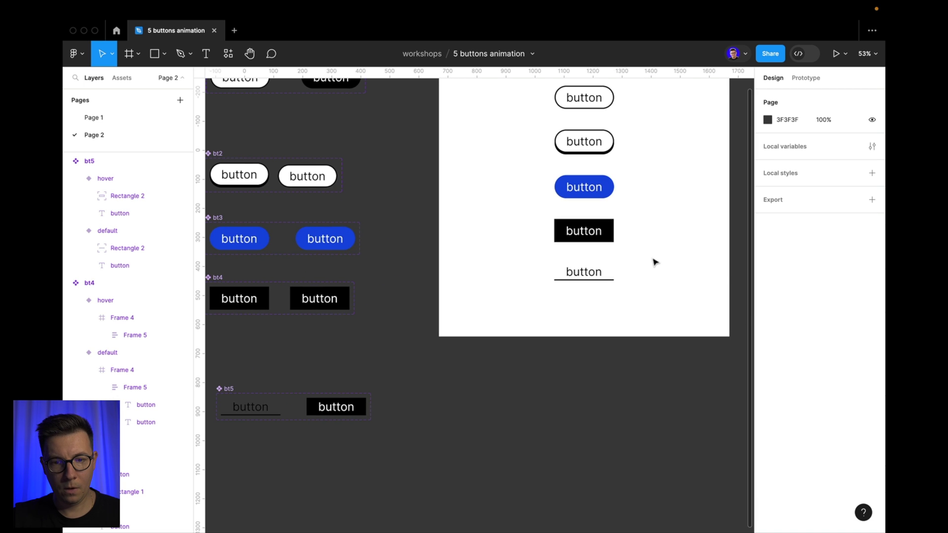
{"action": "scroll", "coordinate": [364, 153], "scroll_direction": "up", "scroll_amount": 5}
{"action": "scroll", "coordinate": [364, 152], "scroll_direction": "right", "scroll_amount": 2}
{"action": "left_click", "coordinate": [393, 206]}
{"action": "key", "text": "shift+space"}
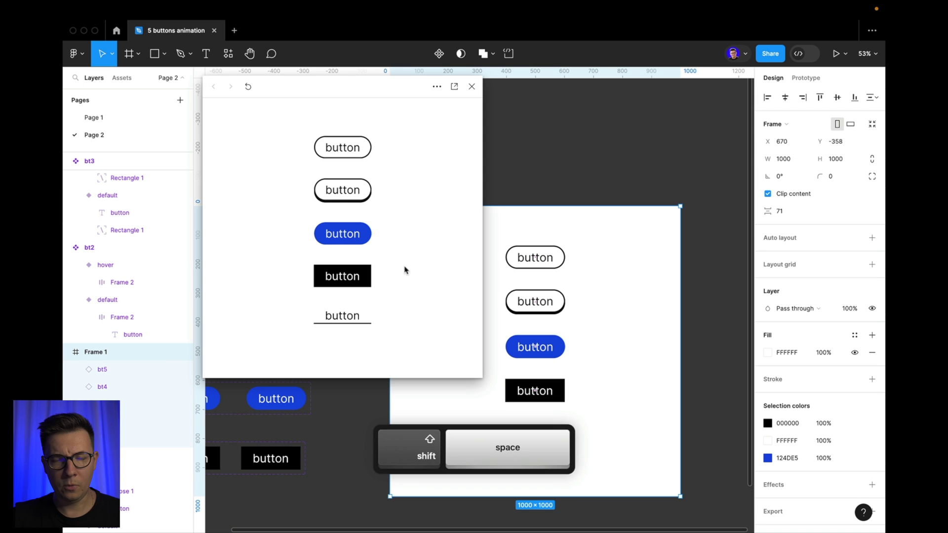